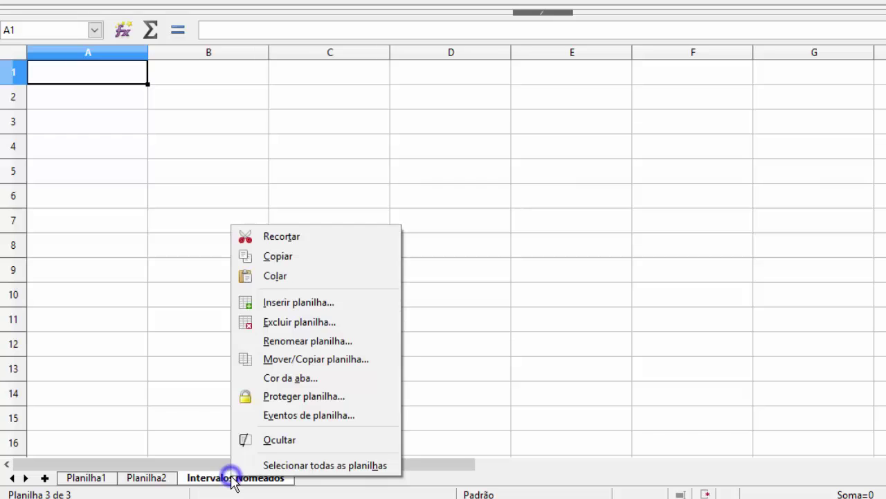
Set the tab colour of the Intervalos Nomeados sheet to the yellow Gráfico 3
click(302, 379)
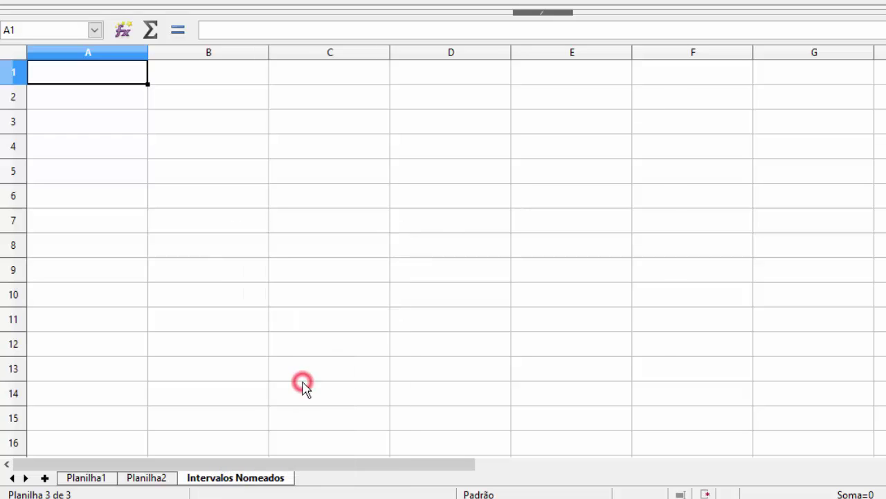
click(644, 252)
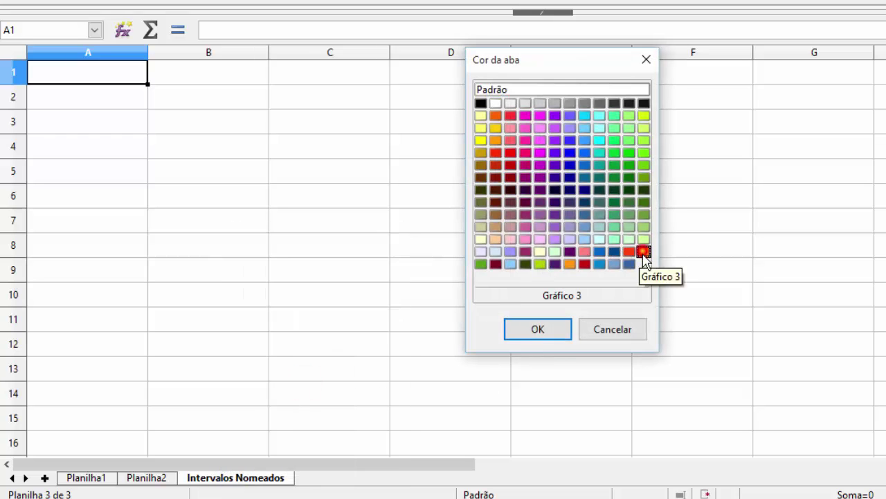
click(559, 327)
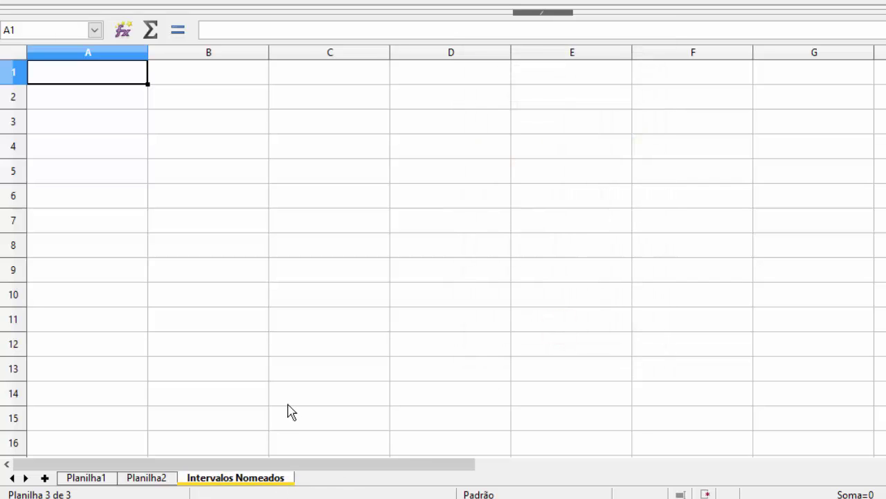
Enter the value 10 in each cell from A1 to A8 of the Intervalos Nomeados sheet
click(277, 350)
click(210, 184)
click(118, 111)
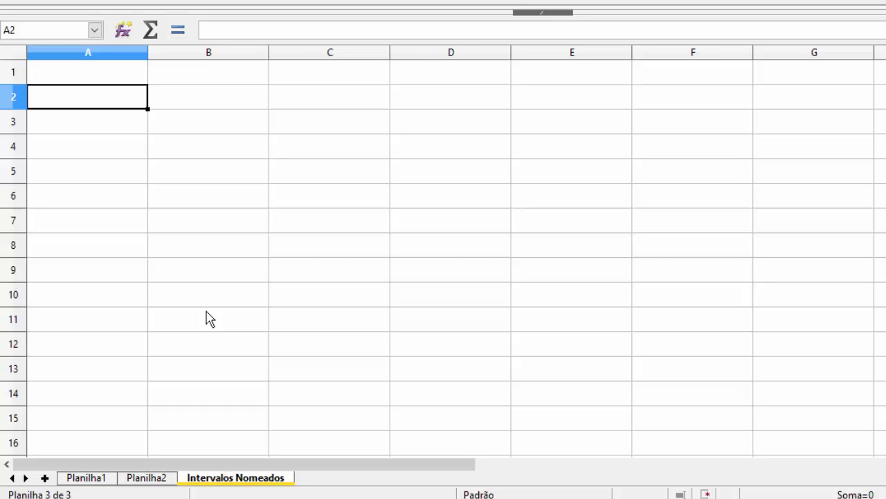
key(Up)
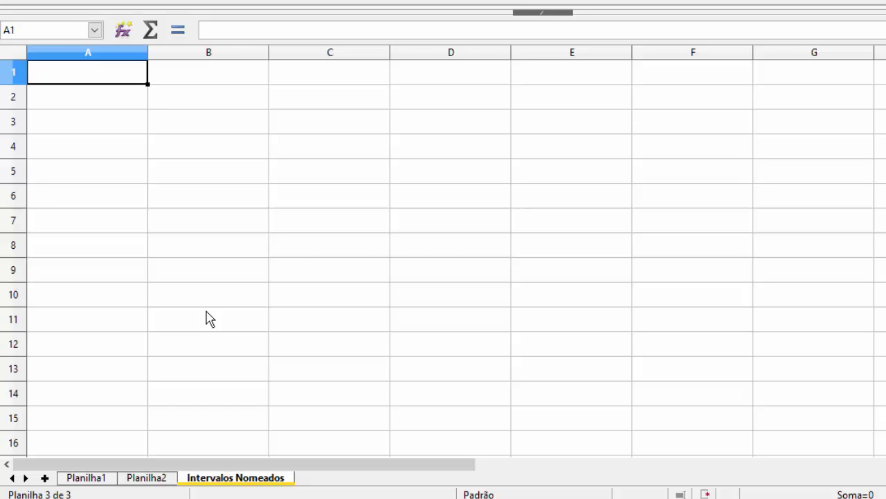
text(10)
key(Return)
text(10)
key(Return)
text(10)
key(Return)
text(10)
key(Return)
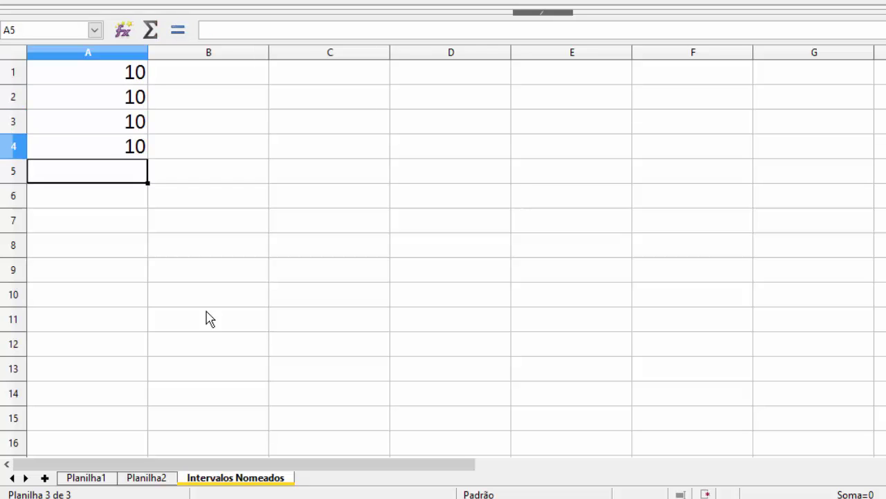
text(10)
key(Return)
text(10)
key(Return)
text(10 10)
key(Return)
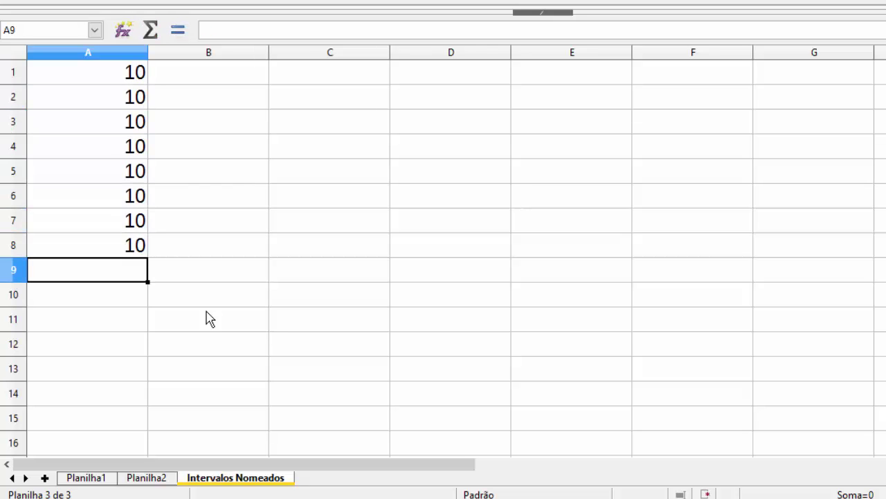
Try summing the range A1:A8 with the SOMA function in cell A9, and undo the entry
text(=)
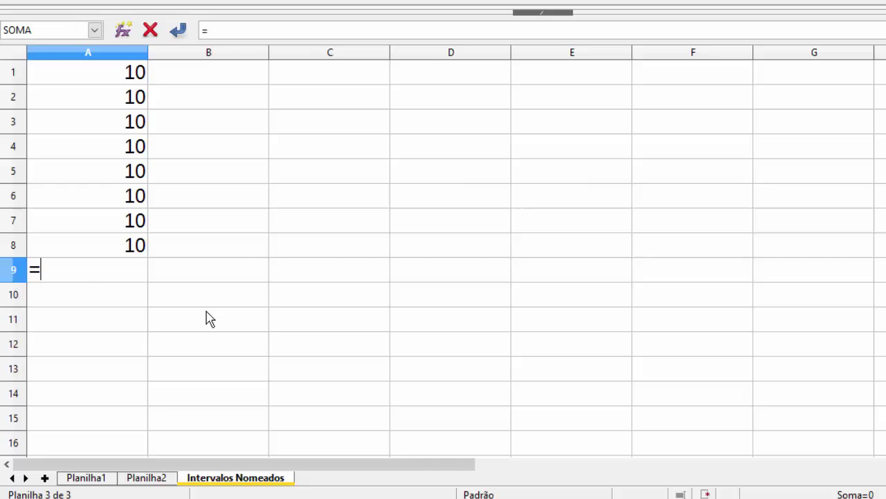
text(soma()
key(Up)
key(shift+Up)
key(shift+Up)
key(shift+Up)
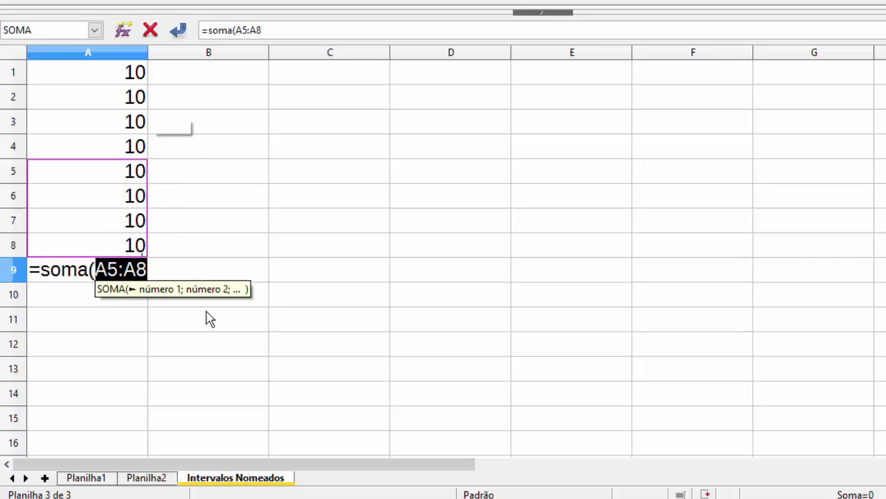
key(shift+Up)
key(shift+Up)
key(shift+Up)
key(shift+Up)
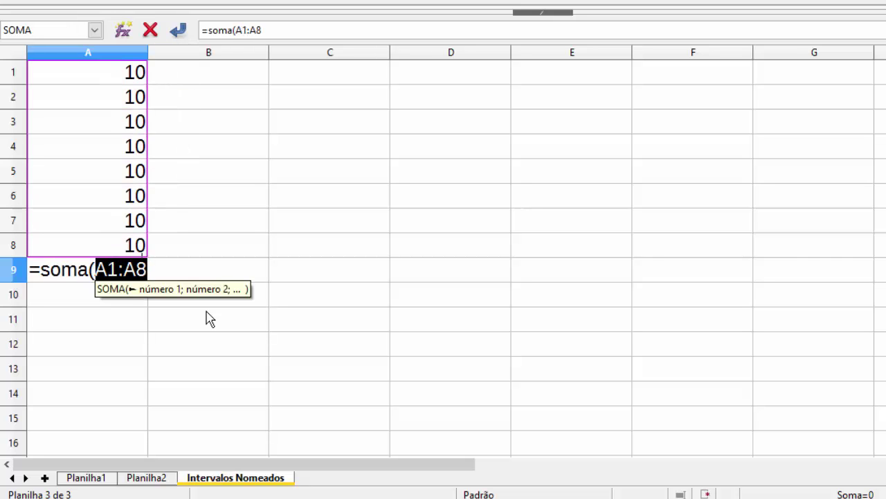
key(Return)
key(ctrl+z)
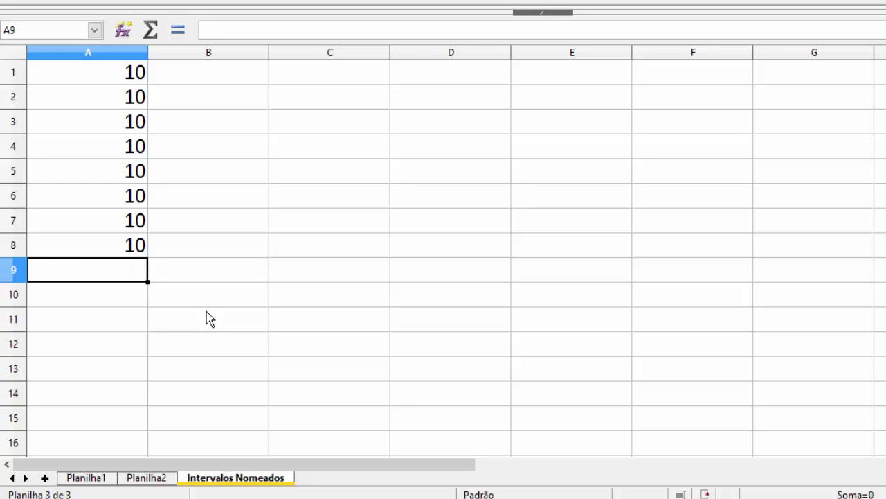
Copy the value of cell A8 into the whole range A8:A2500, accepting the overwrite of existing data
key(Up)
key(Up)
key(Down)
key(Down)
key(Up)
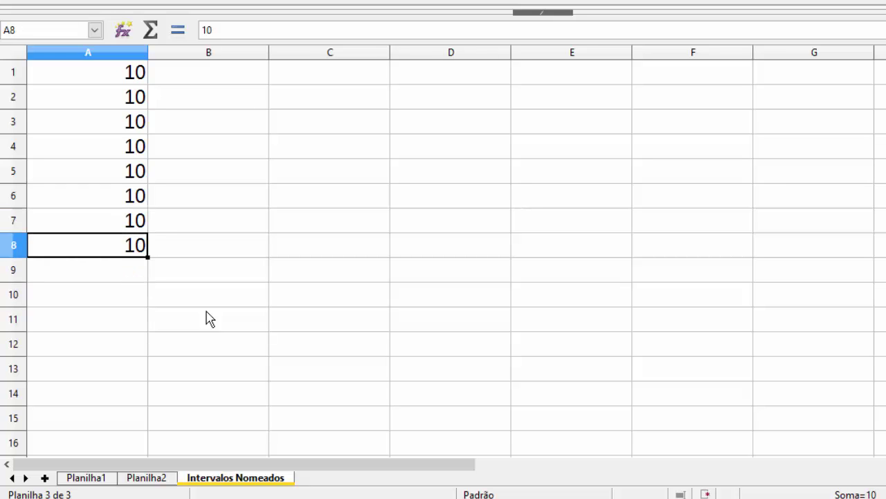
key(ctrl+c)
key(Down)
key(Page_Down)
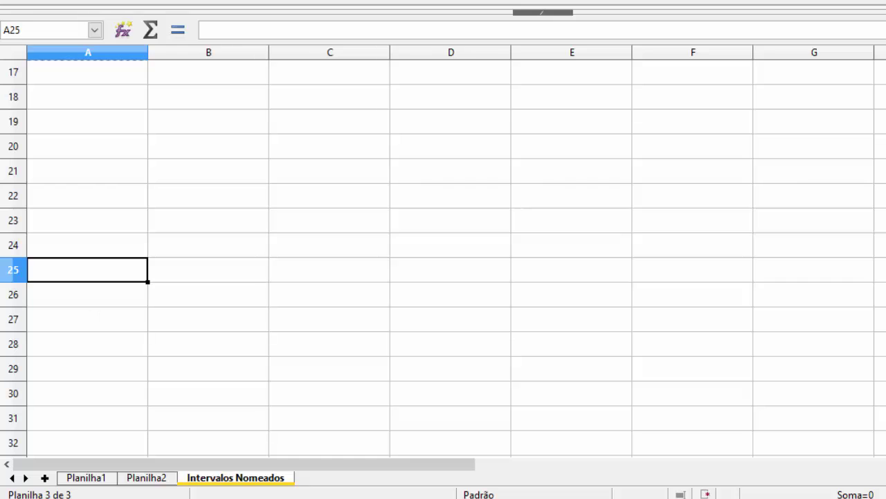
click(36, 29)
text(a)
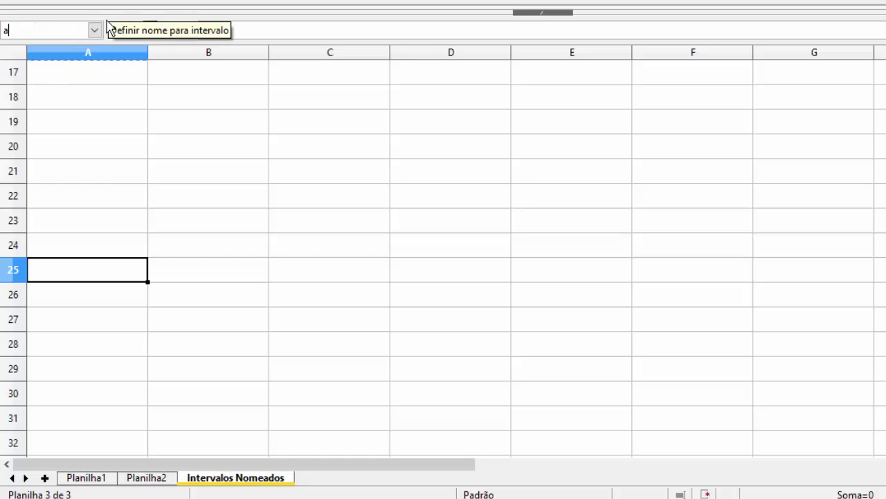
text(2500)
key(Return)
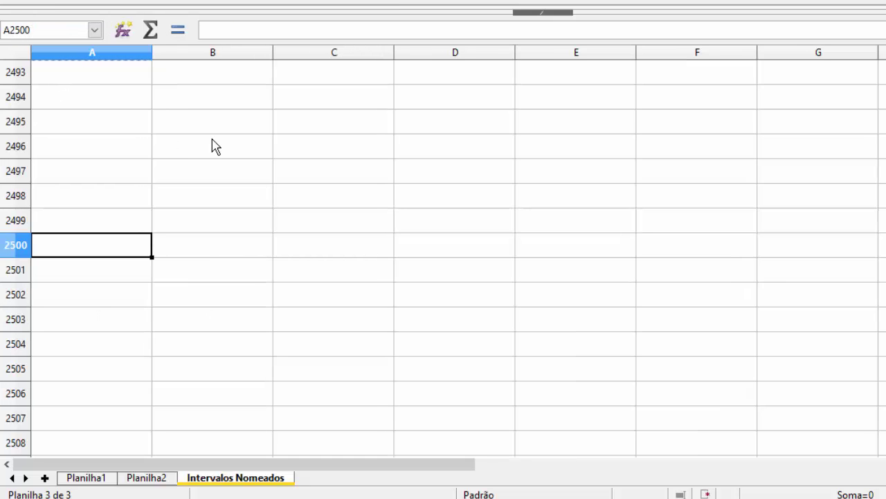
key(ctrl+shift+Up)
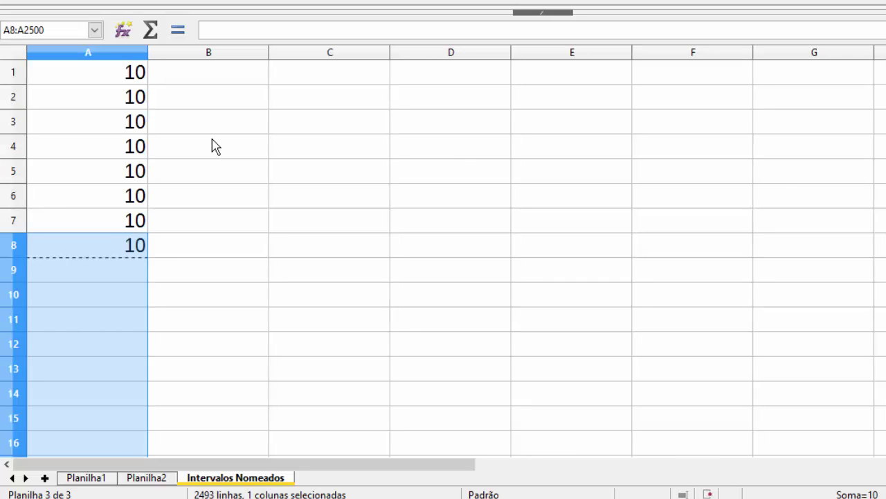
key(ctrl+v)
key(Return)
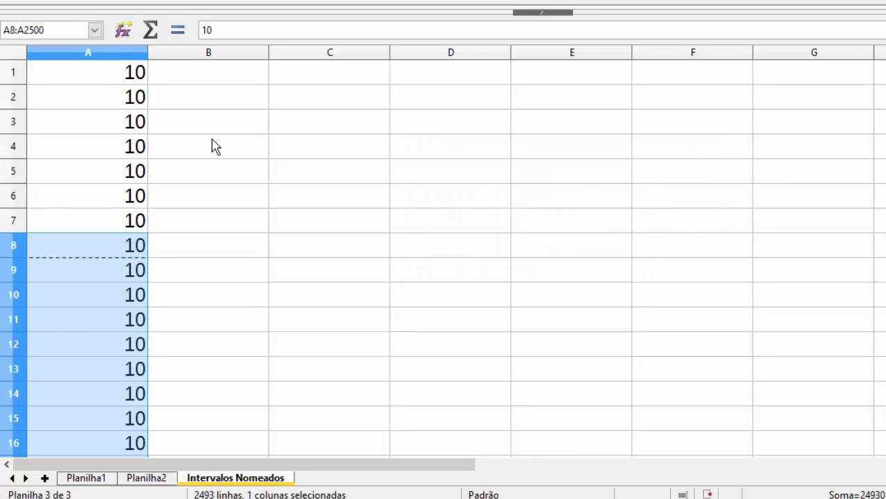
Examine the end of the filled data in column A, finishing on cell A2501
key(ctrl+Down)
key(ctrl+Down)
key(ctrl+Up)
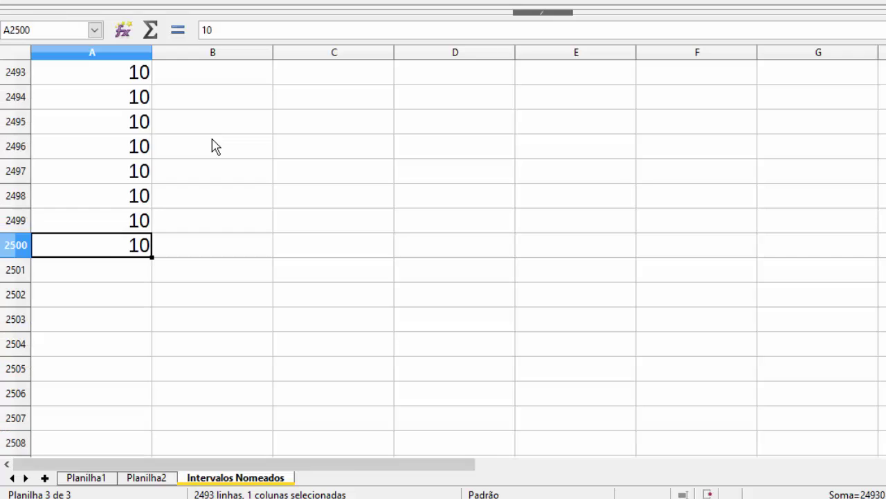
key(Up)
key(Up)
key(Down)
key(Down)
key(Down)
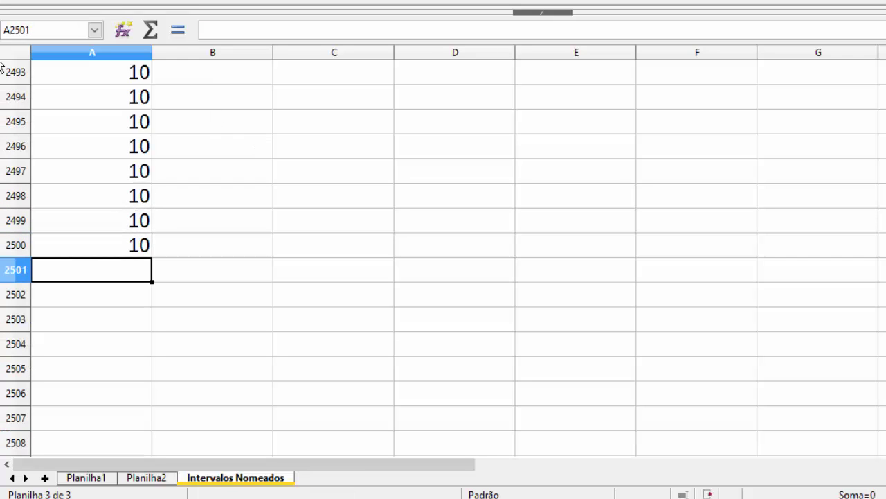
click(109, 270)
text(=)
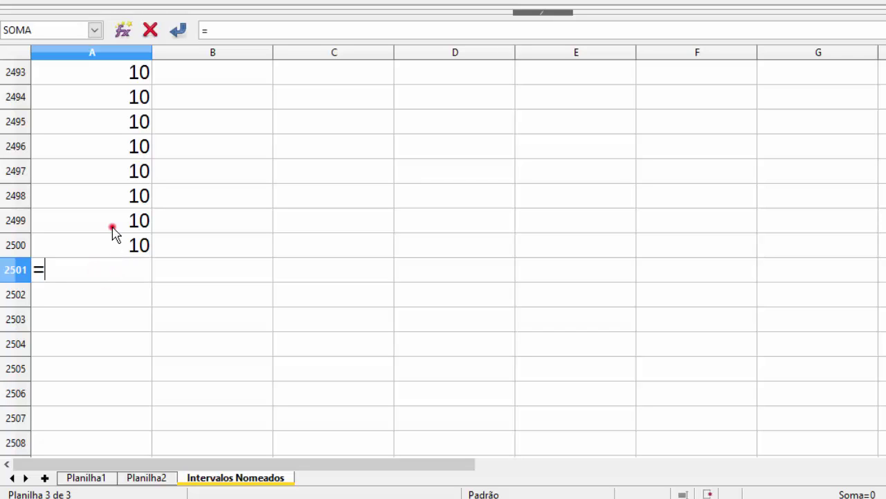
click(114, 235)
text(+)
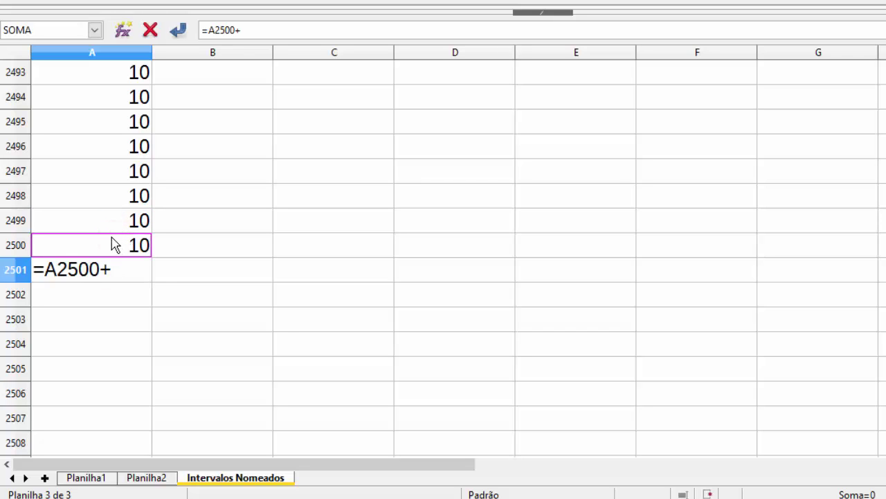
click(111, 222)
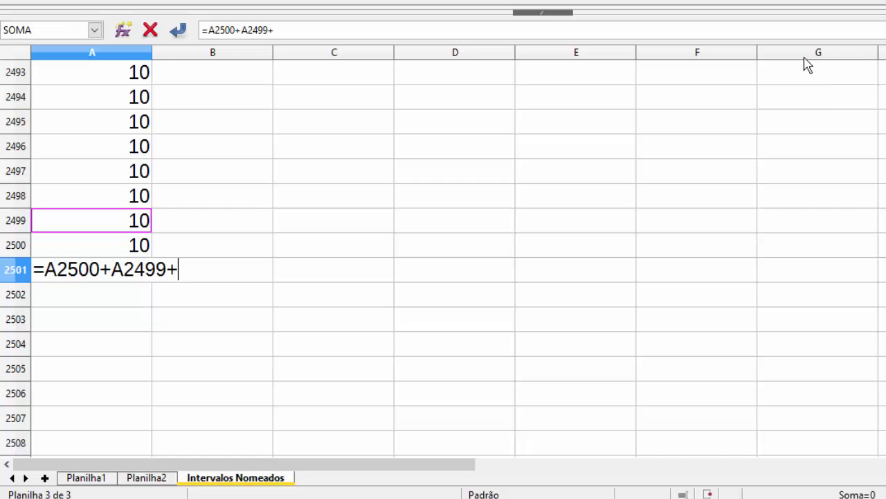
click(125, 198)
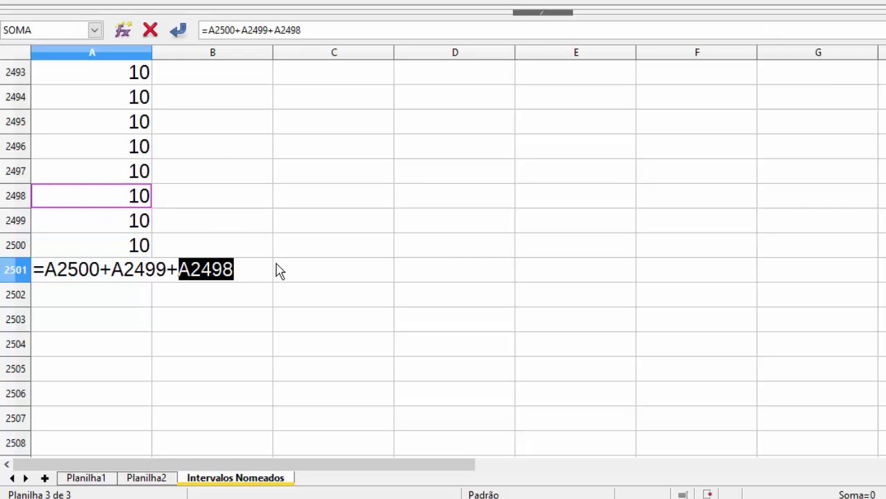
key(Escape)
click(238, 250)
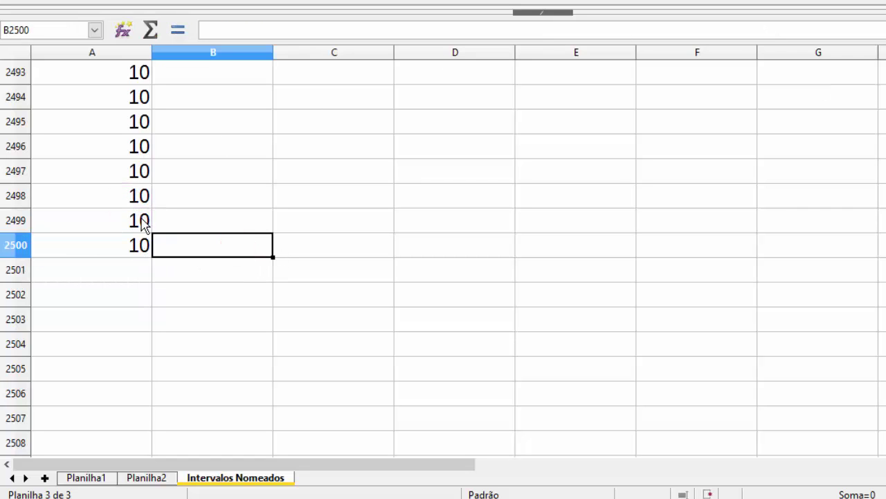
Select the filled range A1:A2500 and name it FAIXAVALORES
click(130, 240)
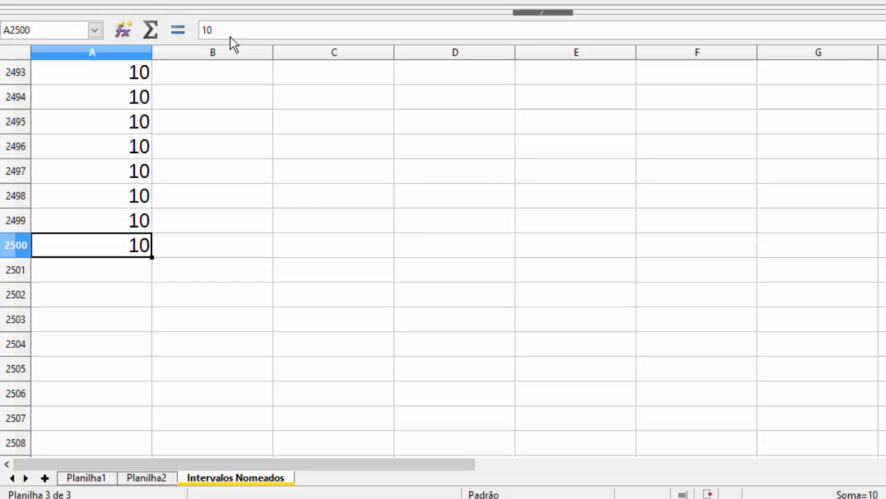
click(128, 241)
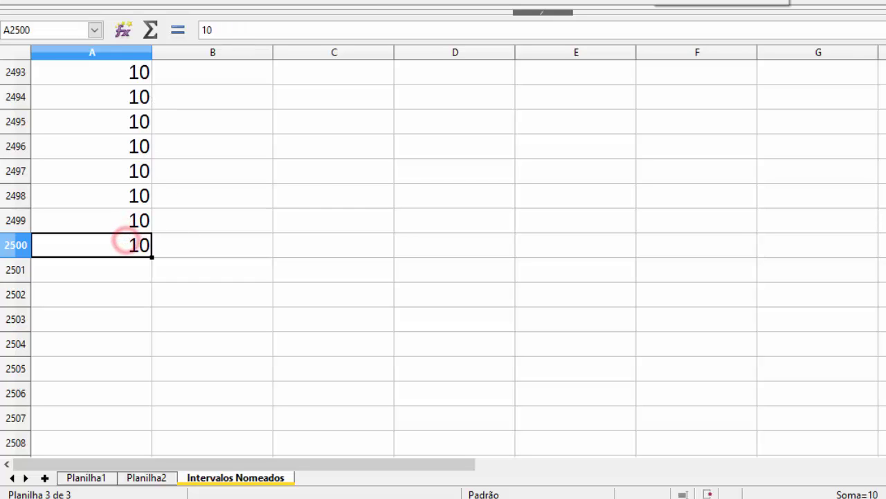
key(ctrl+shift+Up)
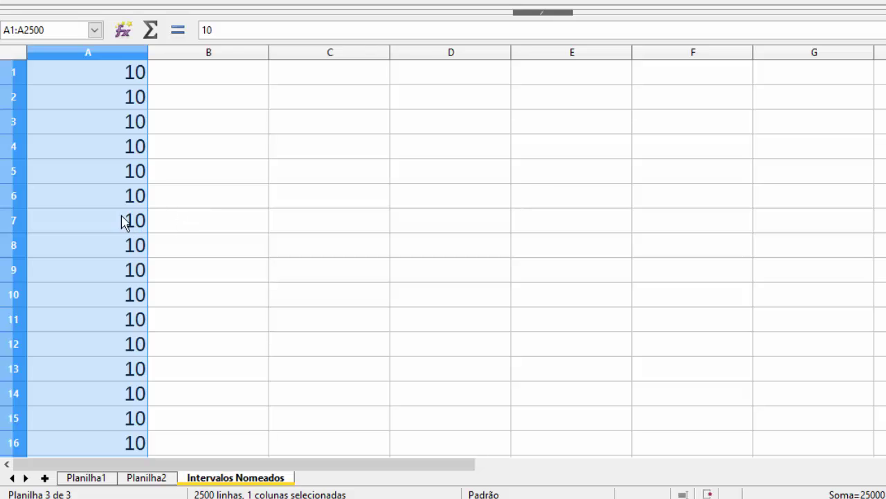
click(62, 31)
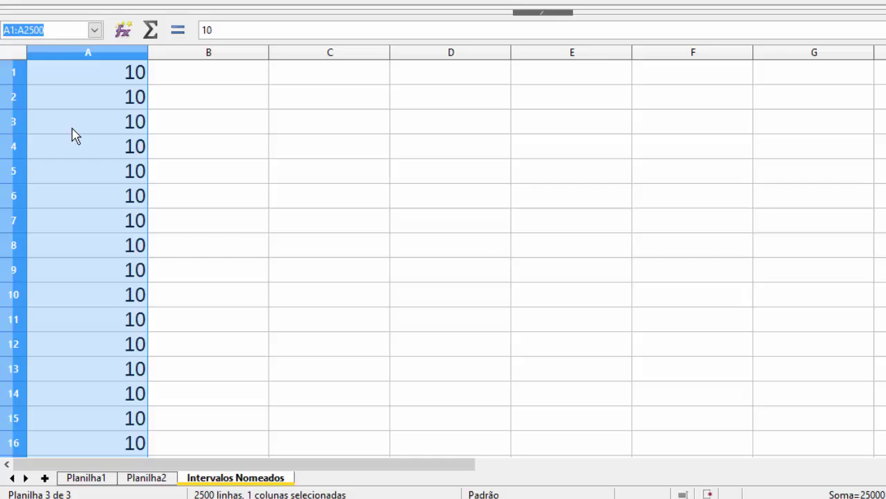
text(FAIXA)
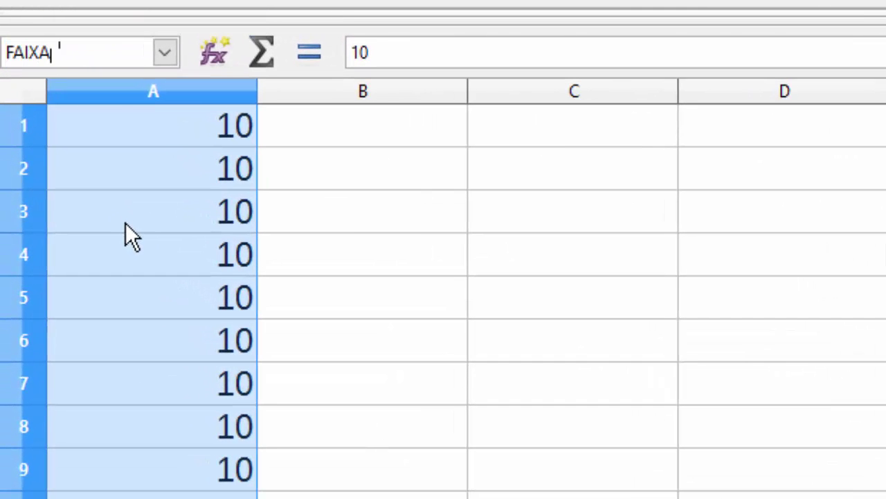
text(VALORES)
key(Return)
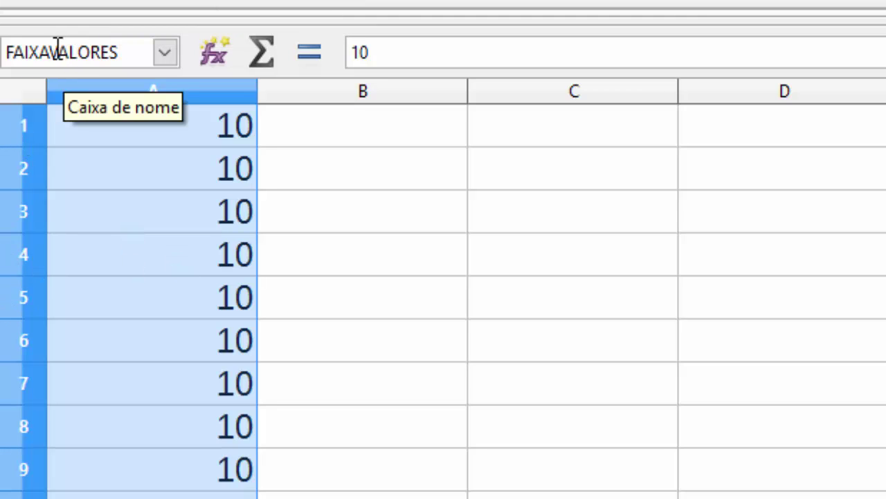
Deselect the data and reselect the whole range by its defined name FAIXAVALORES
click(380, 173)
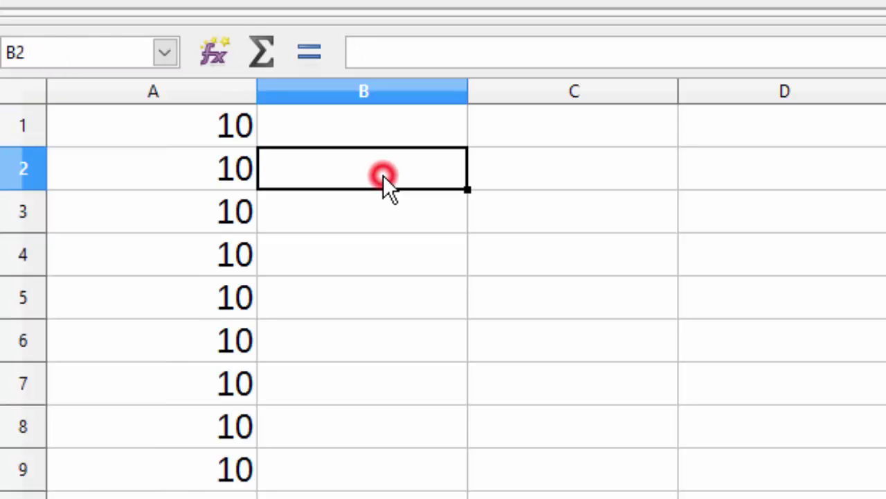
click(164, 54)
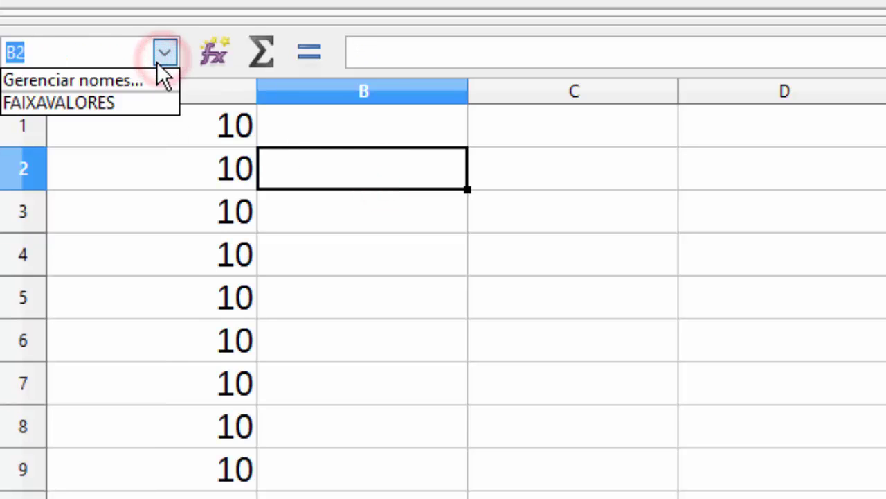
click(56, 102)
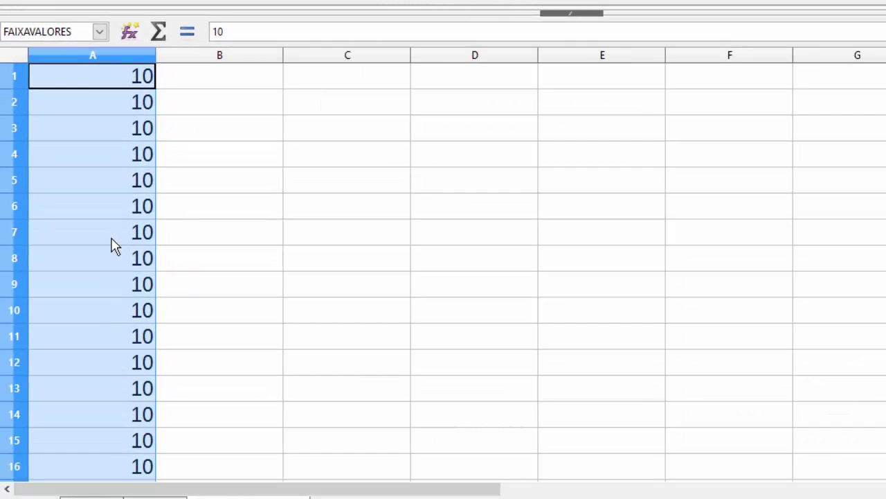
Start a SOMA formula in cell C1, up to its opening parenthesis
click(270, 164)
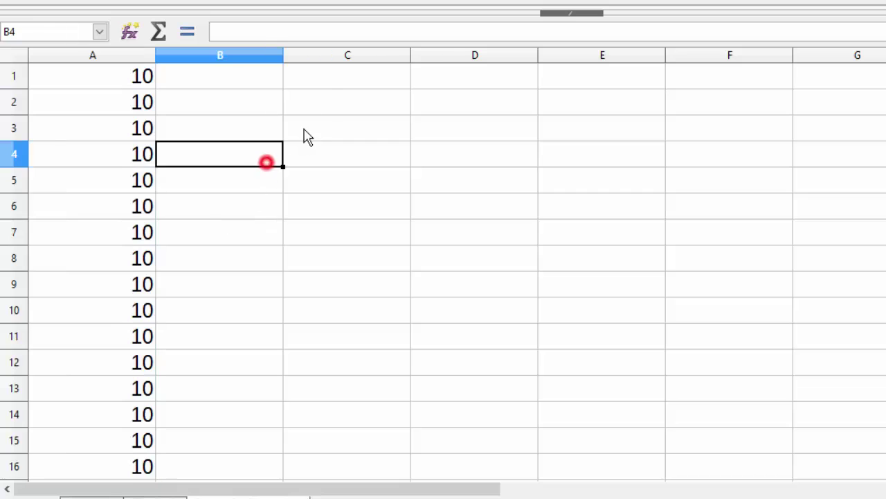
click(326, 86)
text(=)
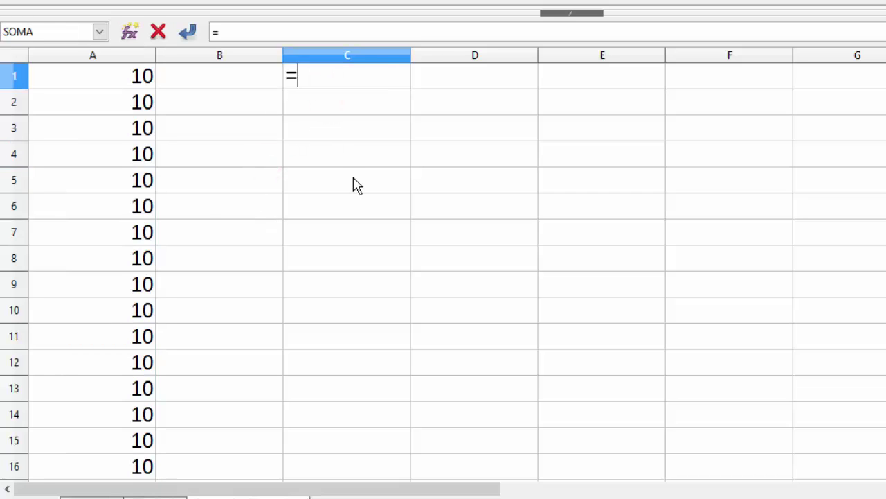
text(SINA)
key(BackSpace)
key(BackSpace)
key(BackSpace)
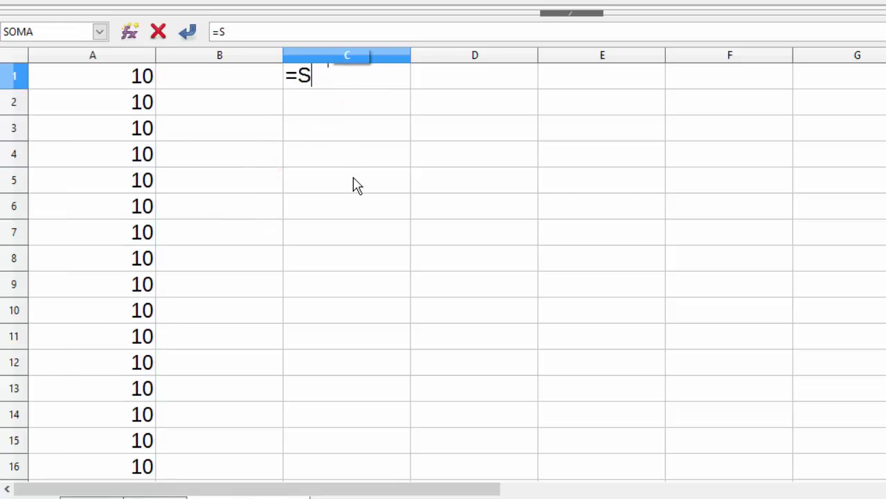
text(OMA()
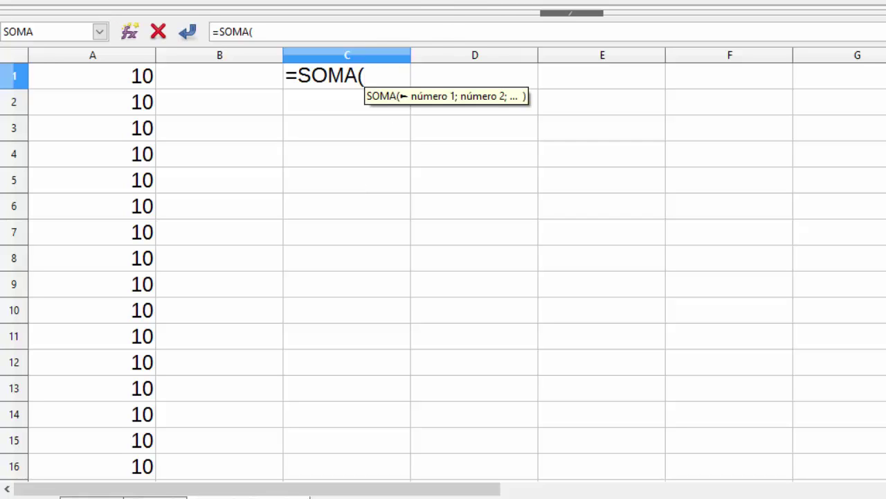
drag(133, 73, 139, 310)
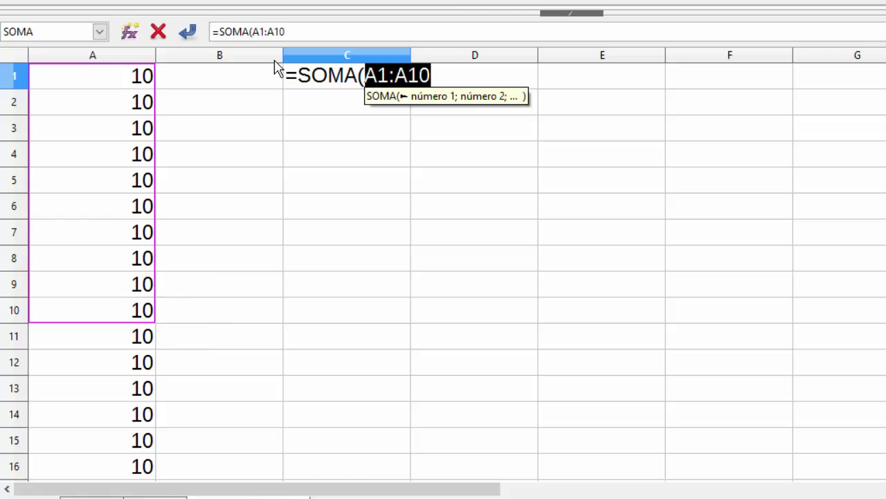
click(138, 284)
key(BackSpace)
key(BackSpace)
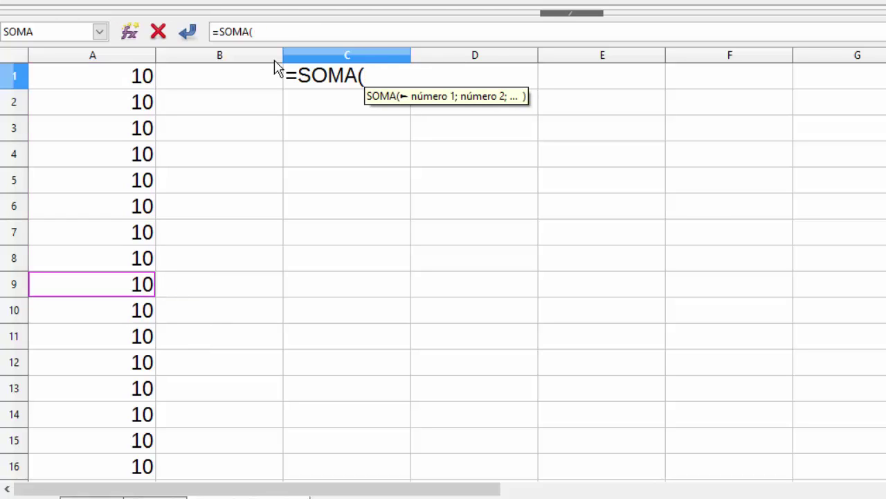
Complete the SOMA formula in C1 with the named range FAIXAVALORES as its argument
text(FAIXAVA)
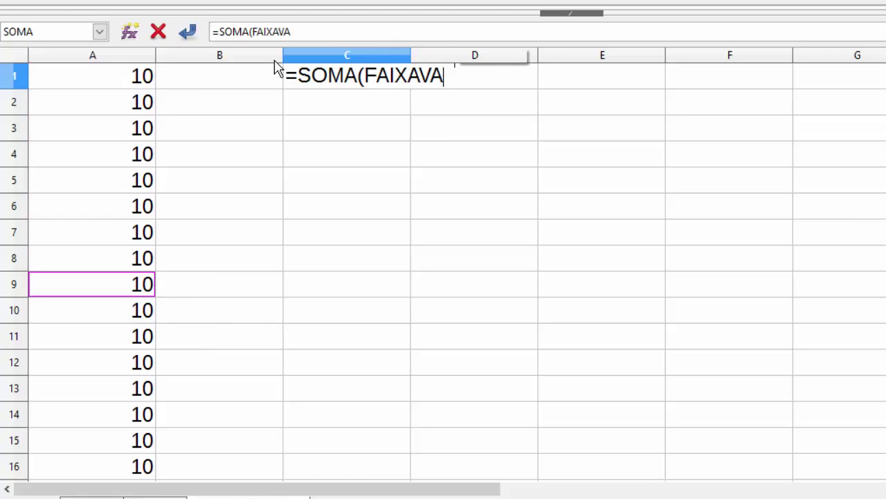
text(LORES)
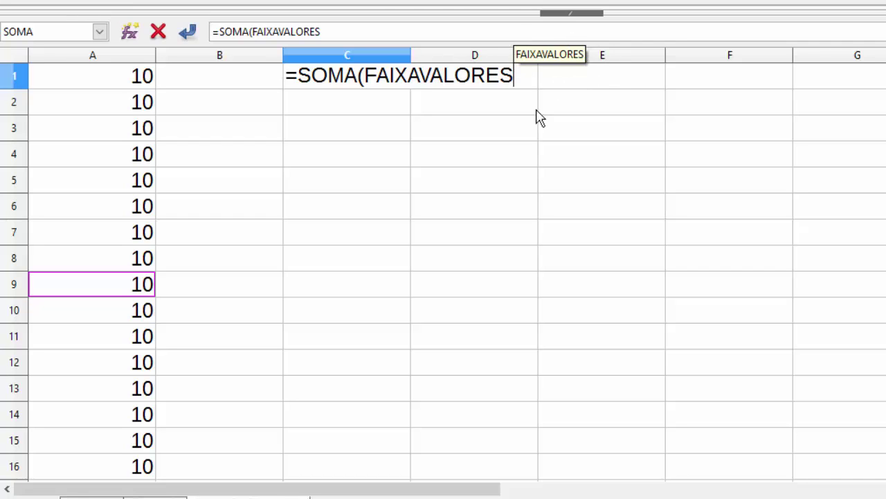
key(Return)
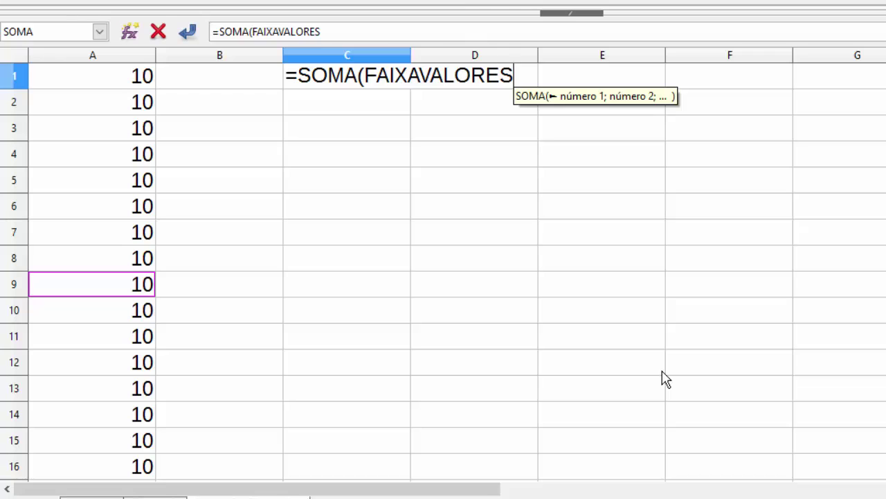
key(Return)
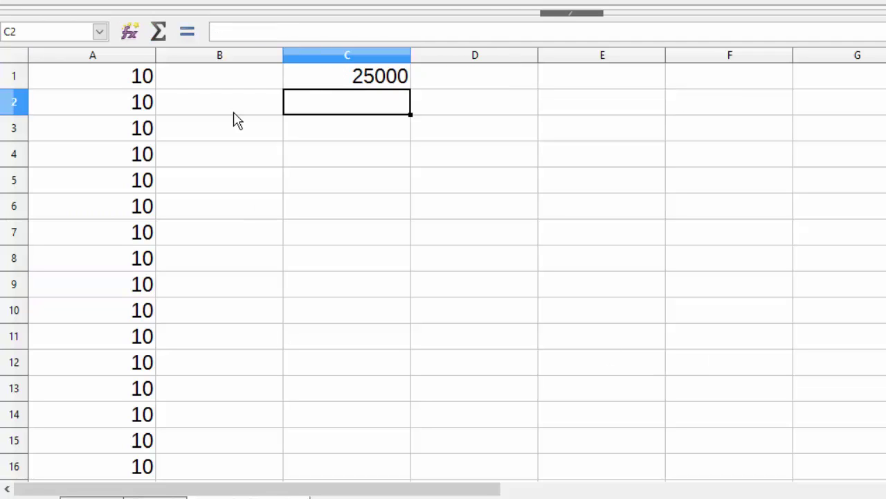
Inspect the formula in cell C1 and its range name in edit mode, leaving without changes
click(340, 77)
double_click(346, 79)
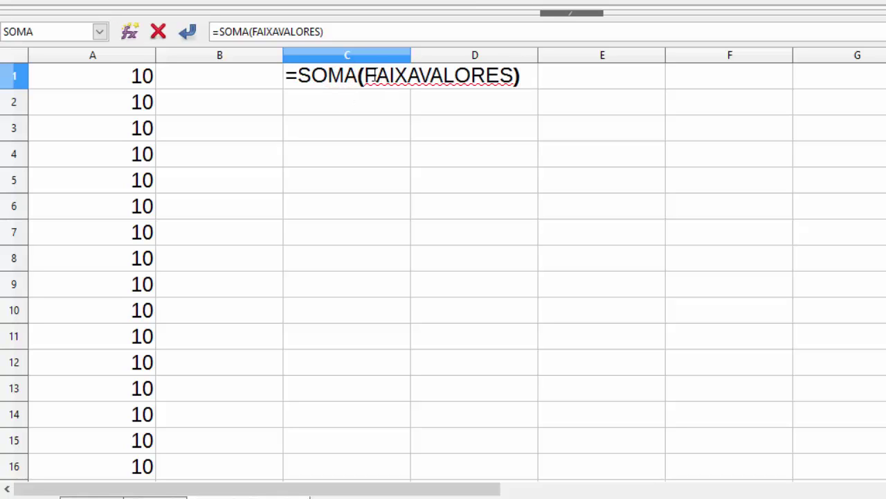
drag(370, 76, 505, 80)
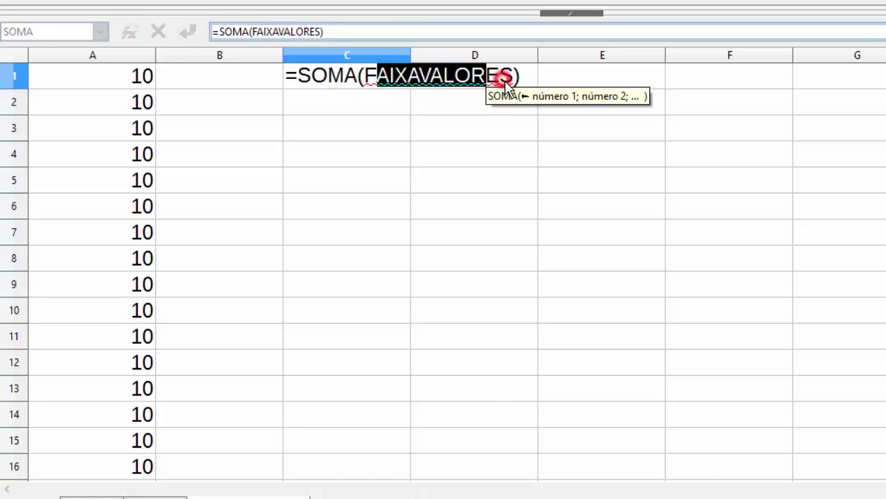
key(Escape)
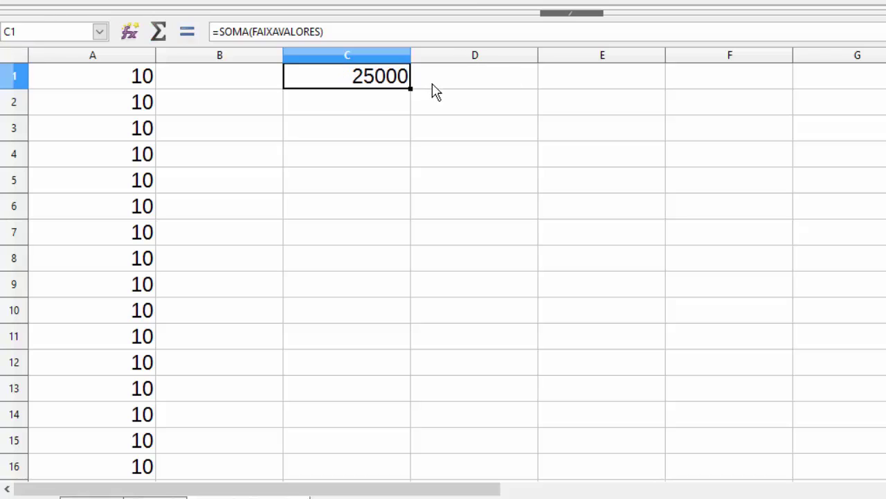
key(F2)
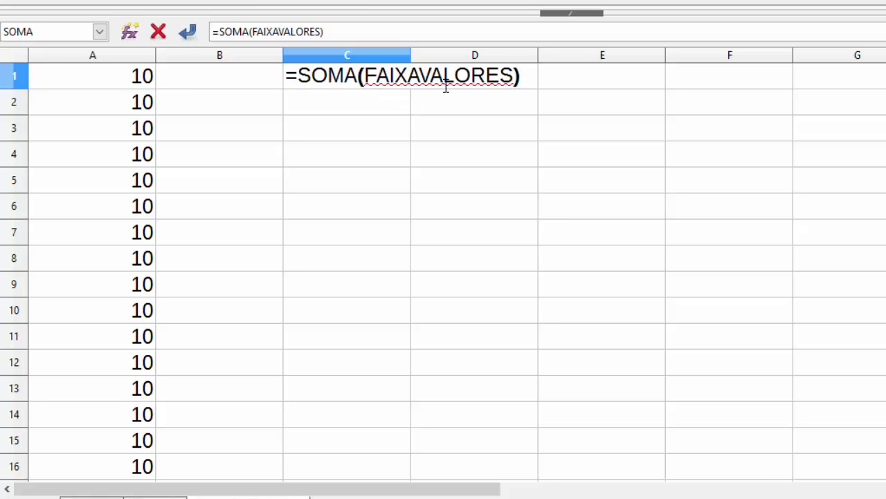
key(Escape)
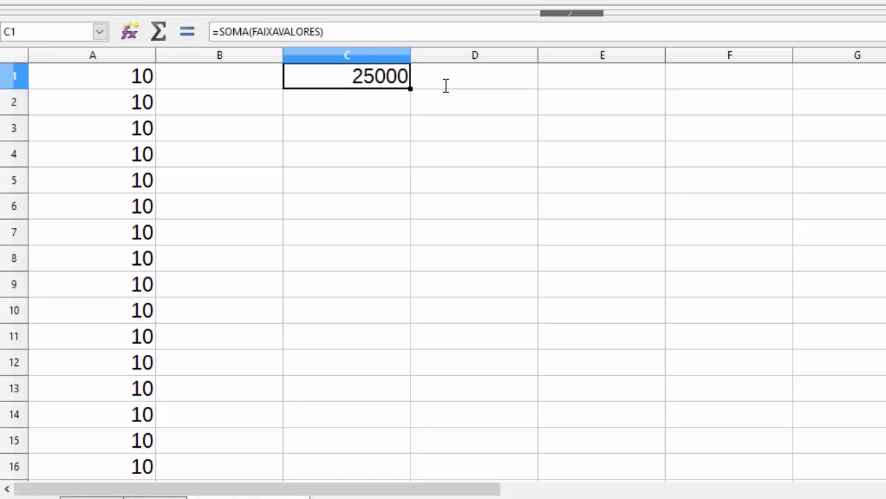
Enter the value 52222 in cell B1
click(445, 86)
click(292, 137)
click(199, 81)
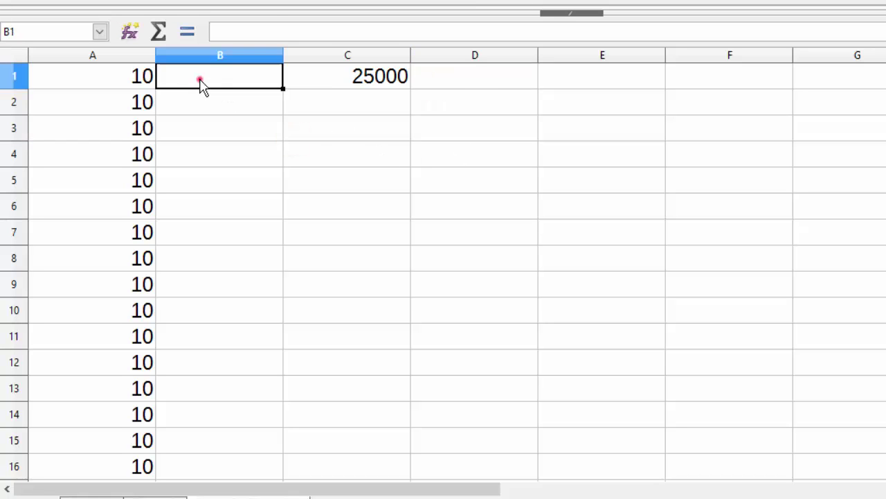
drag(200, 81, 253, 169)
text(52)
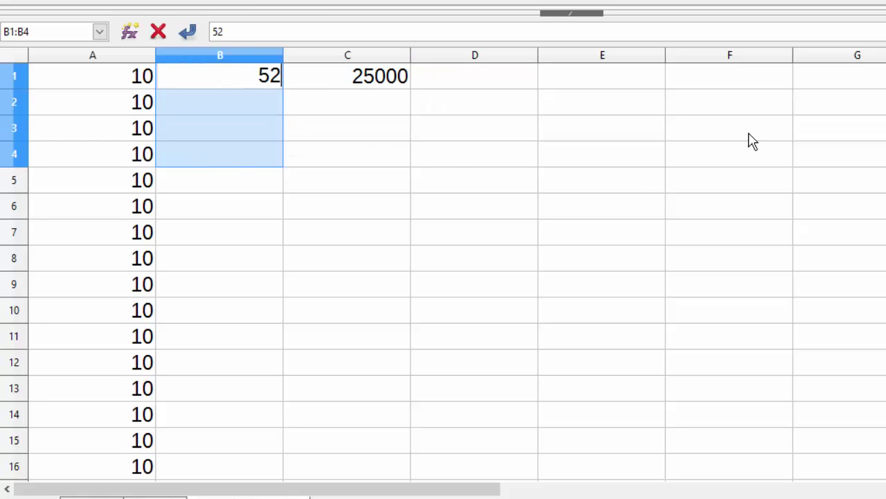
text(222)
key(Return)
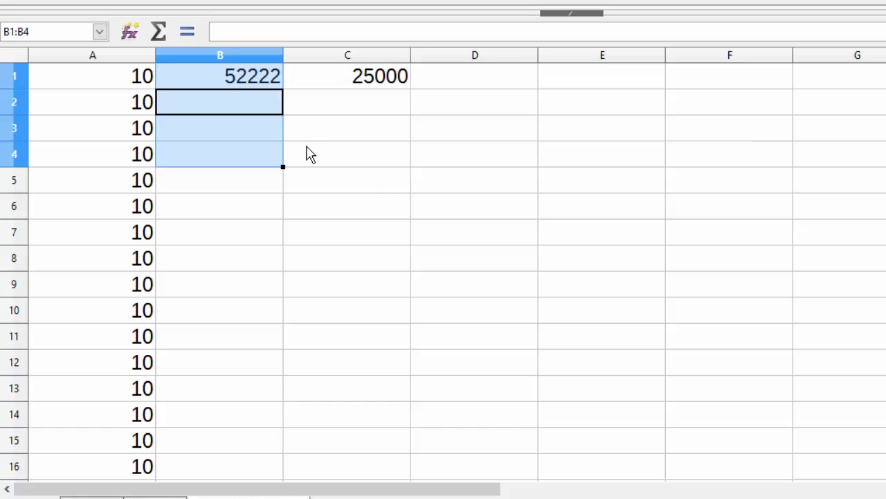
Auto-fill column B downward from B1 as an increasing series alongside the data in column A
click(275, 135)
click(277, 83)
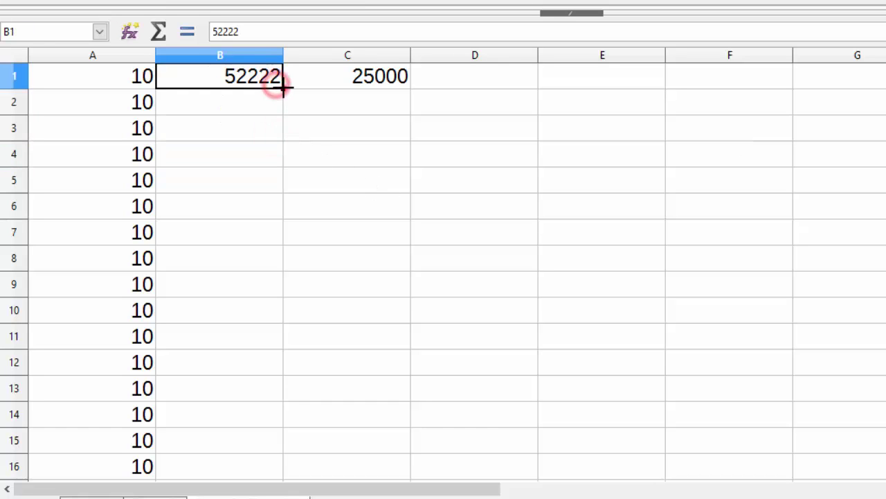
double_click(283, 87)
click(263, 109)
click(247, 77)
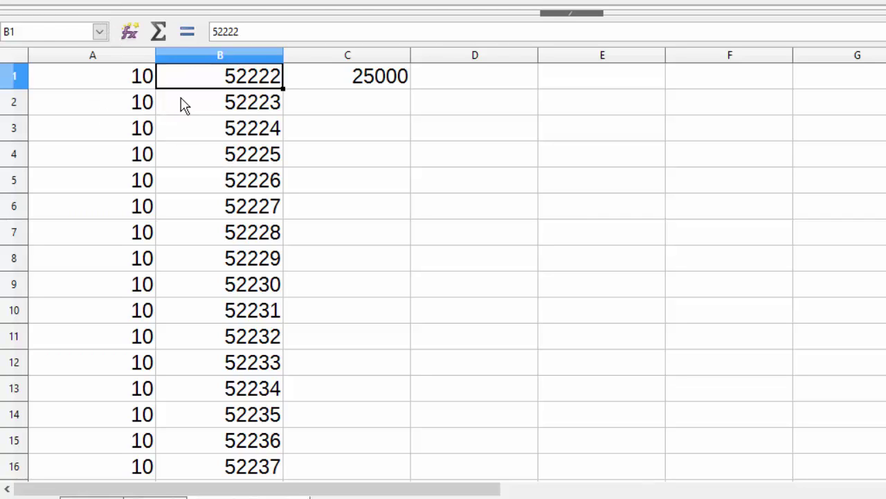
Select the data range A1:B2500 and name it FAIXA2
key(ctrl+KP_Multiply)
key(ctrl+Home)
key(ctrl+shift+Right)
key(shift+Left)
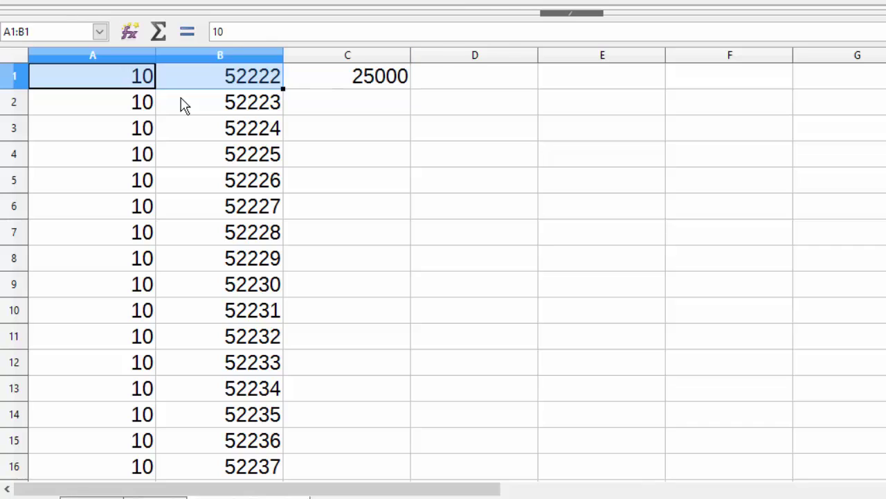
key(ctrl+shift+Down)
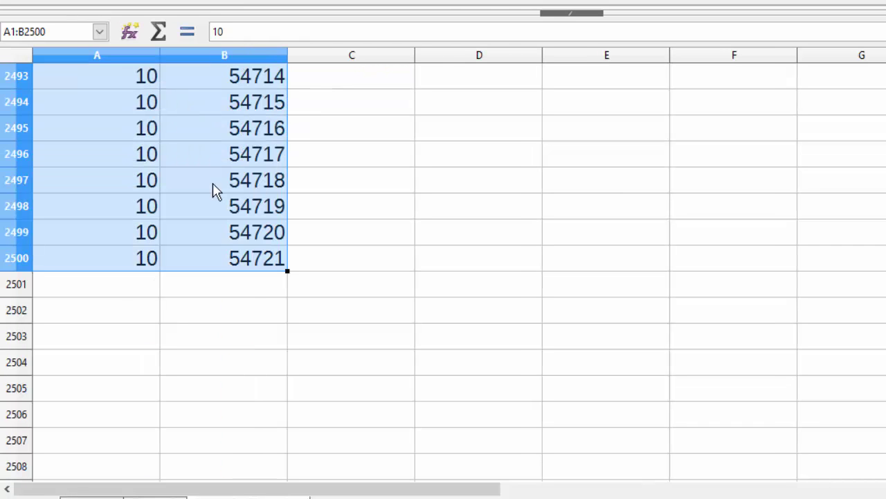
click(100, 31)
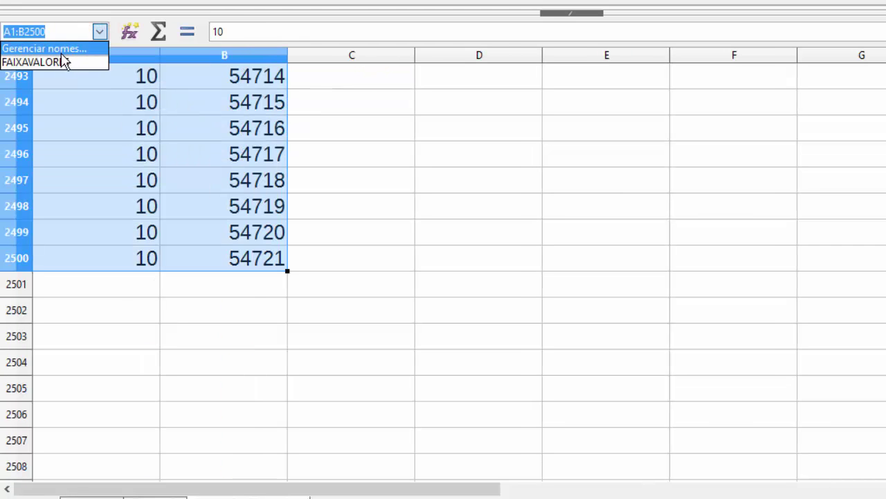
click(57, 32)
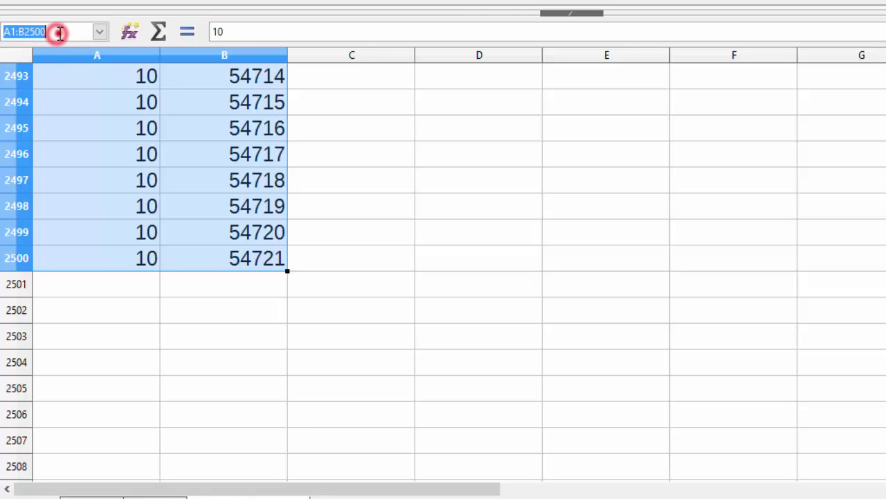
click(100, 32)
text(FAIXA2)
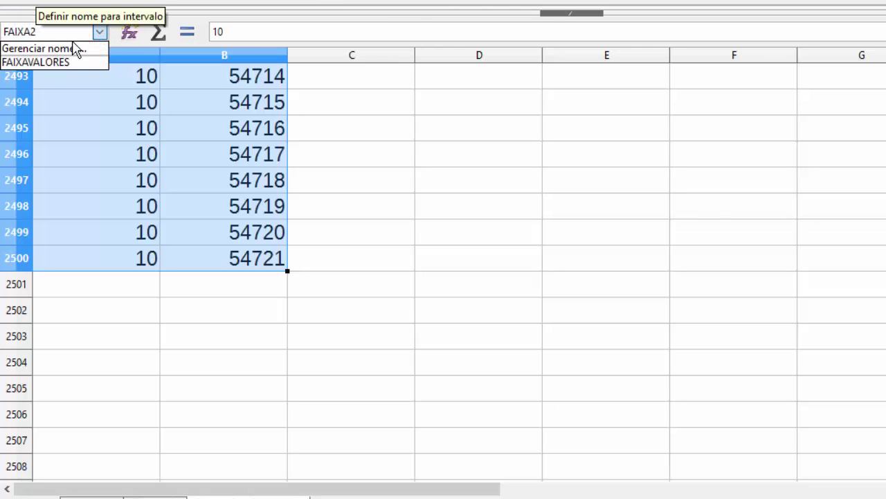
key(Return)
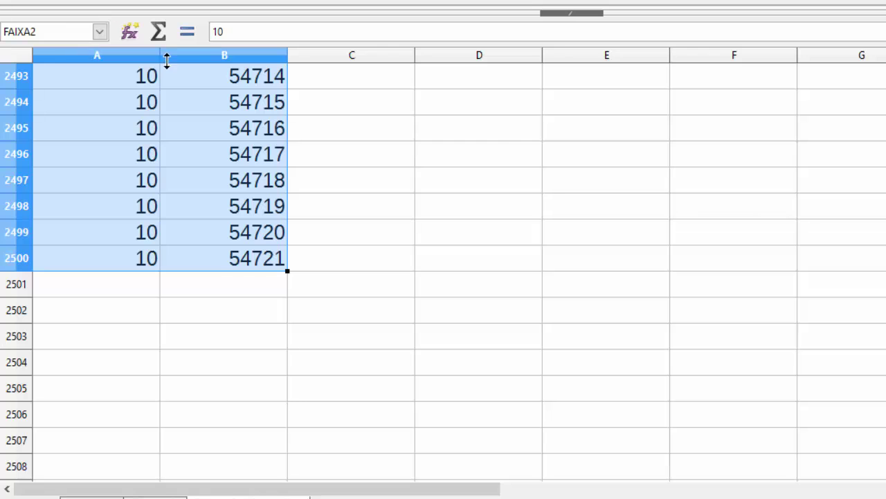
Enter a SOMA formula in cell C2 that totals the named range FAIXA2
click(403, 208)
key(ctrl+Up)
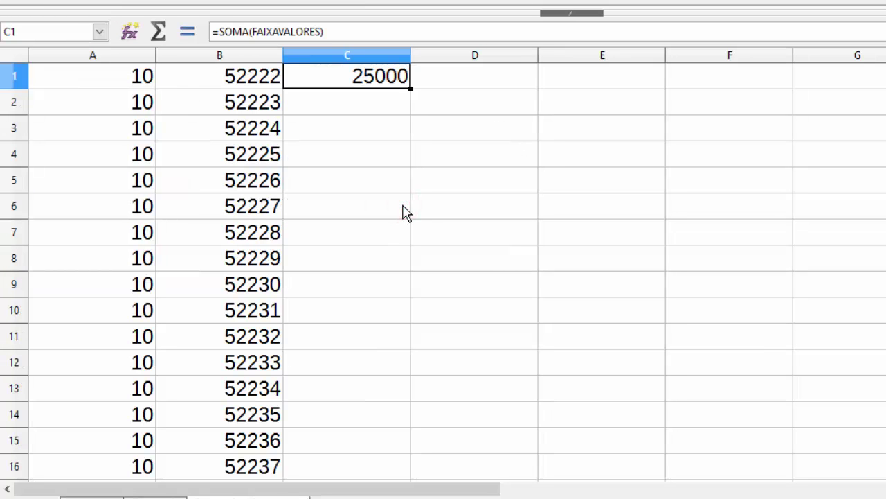
key(Down)
text(=FAIXA)
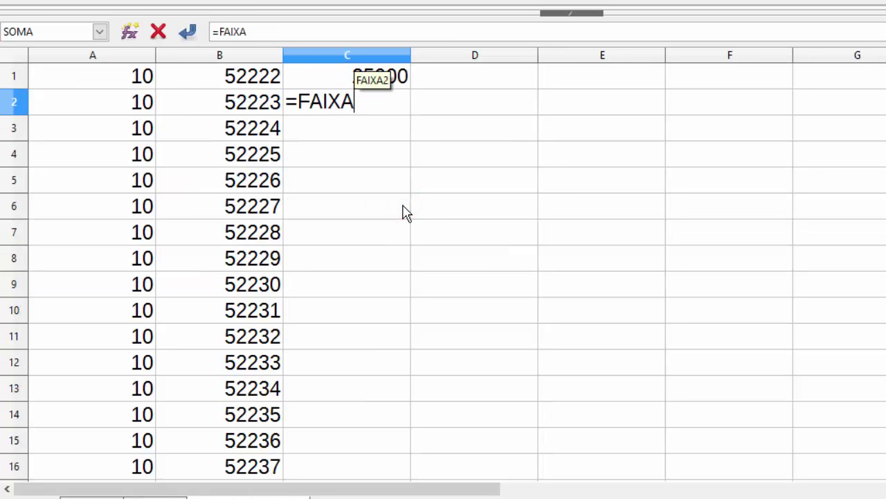
key(BackSpace)
key(BackSpace)
key(BackSpace)
key(BackSpace)
key(BackSpace)
text(SOMA()
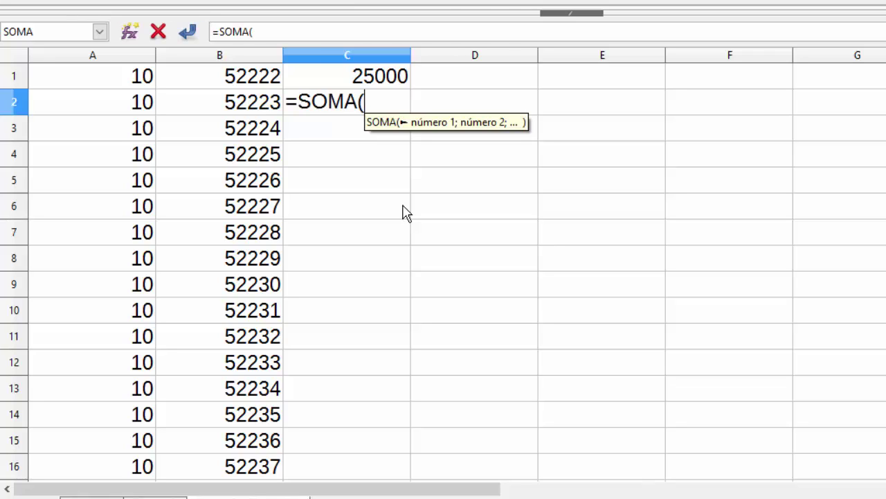
text(FAIXA2)
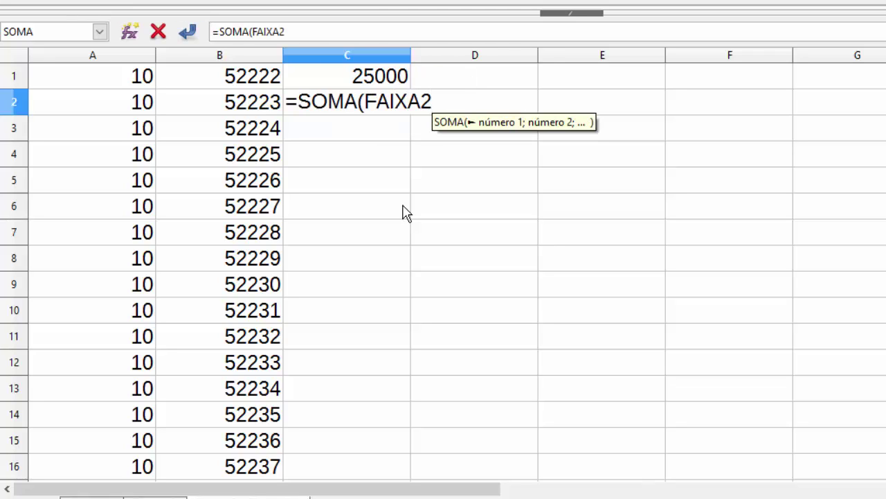
key(Return)
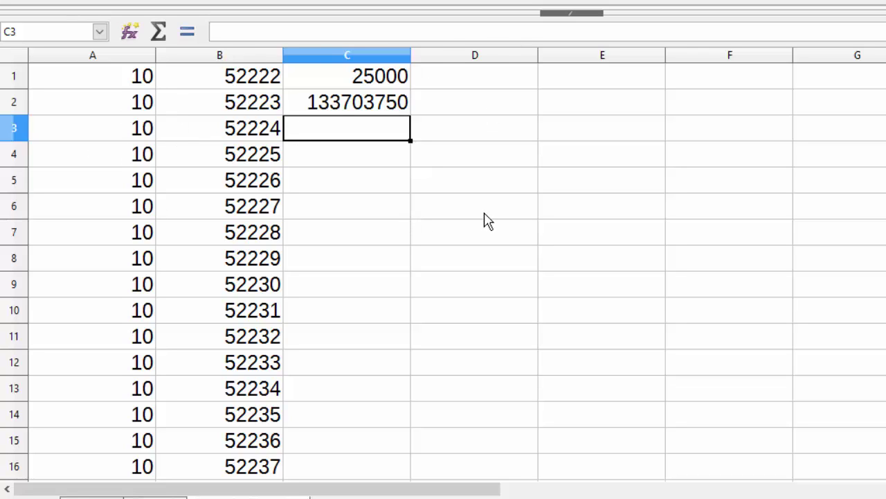
Select the empty cell block D2:E6 beside the totals
click(626, 183)
click(599, 104)
drag(601, 105, 768, 214)
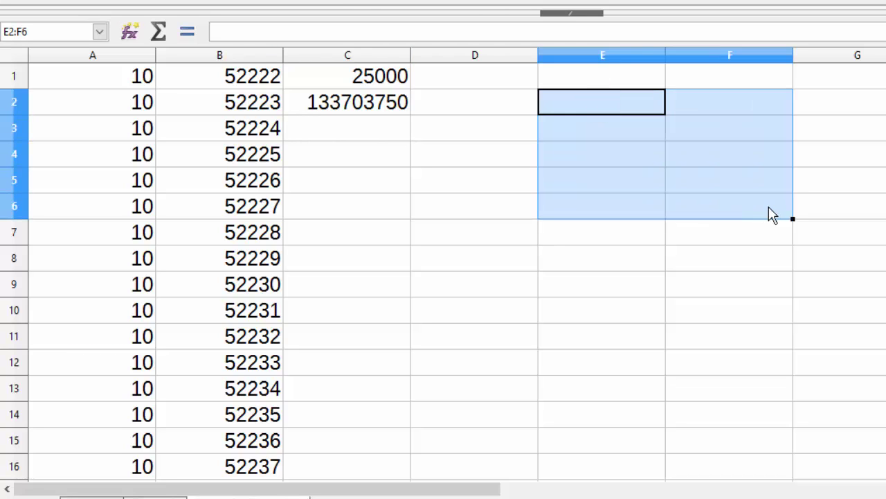
click(617, 112)
drag(473, 104, 588, 224)
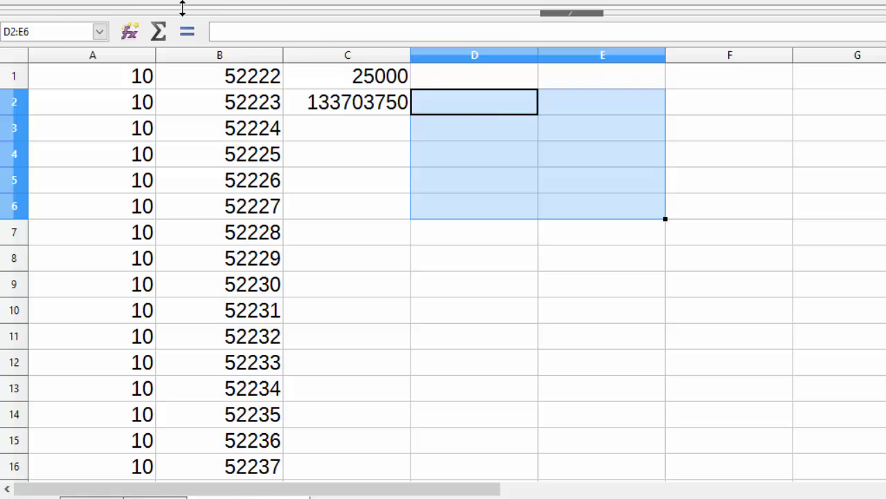
click(527, 123)
drag(512, 104, 526, 131)
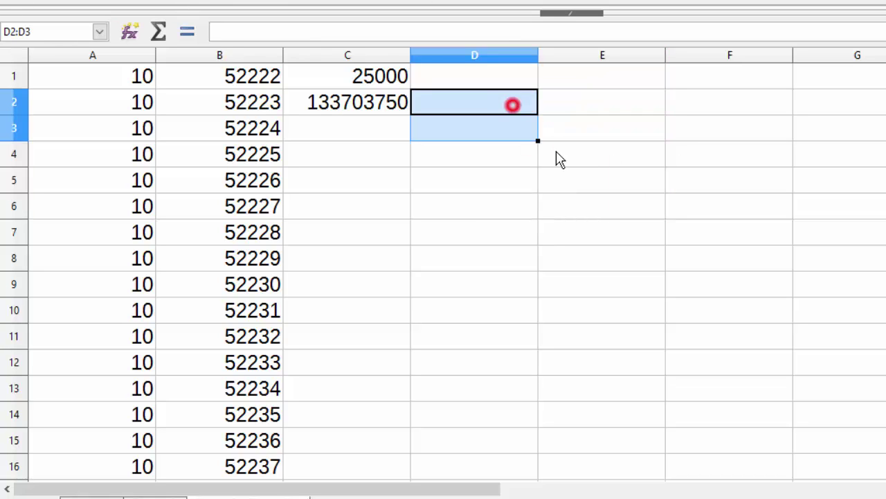
drag(560, 159, 627, 203)
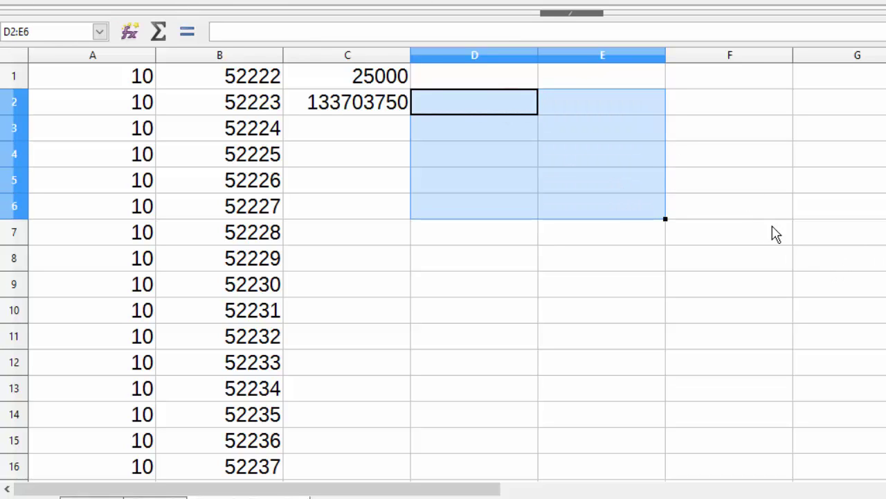
Try to name the combined selection of blocks D2:E6, F7:G11 and D12:E15 as FAIXASDIVERSAS
drag(748, 225, 831, 336)
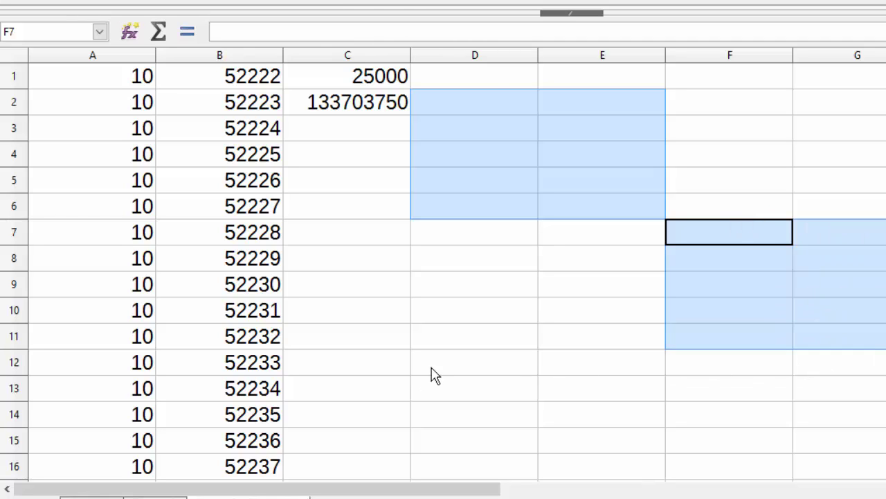
drag(432, 374, 635, 443)
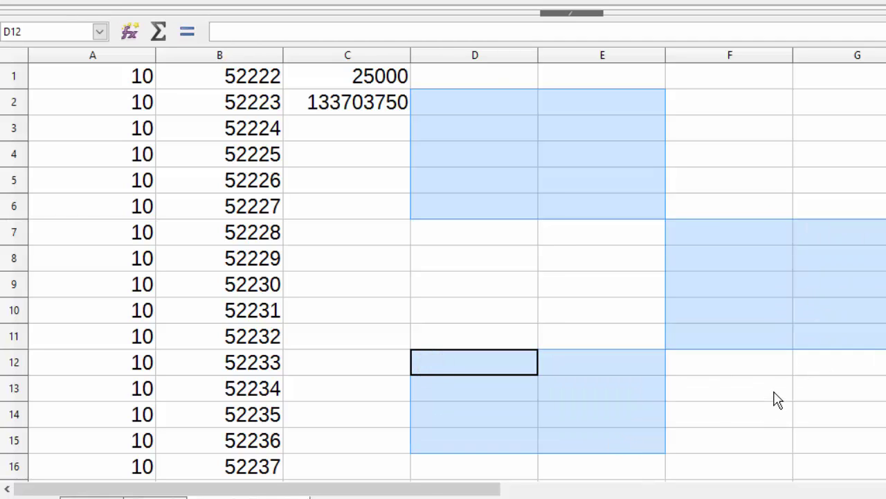
click(55, 31)
text(FAIXASDIVERSAS)
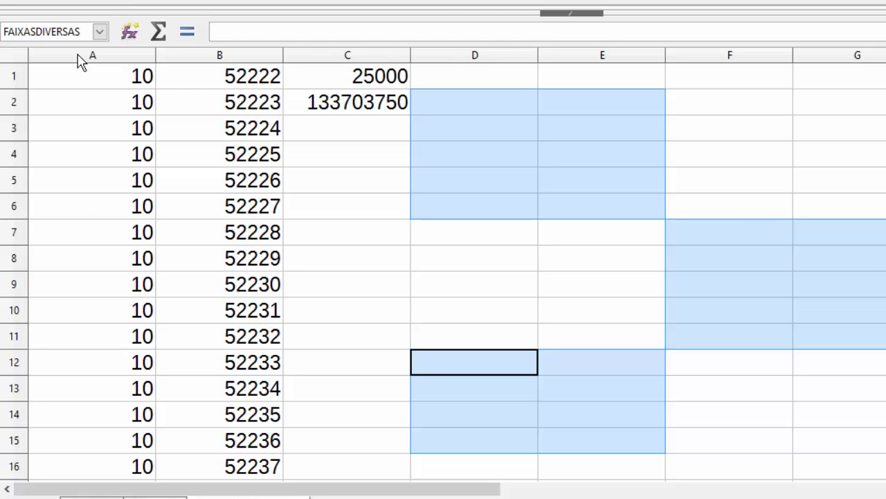
key(Return)
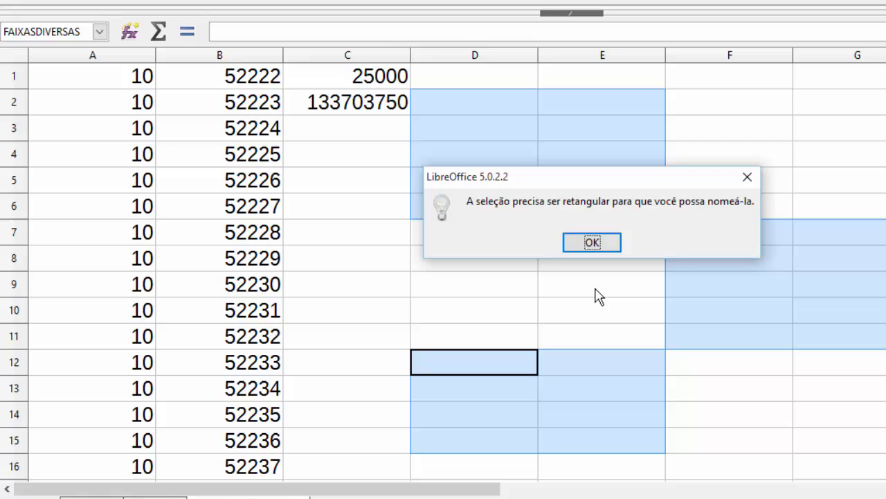
click(595, 243)
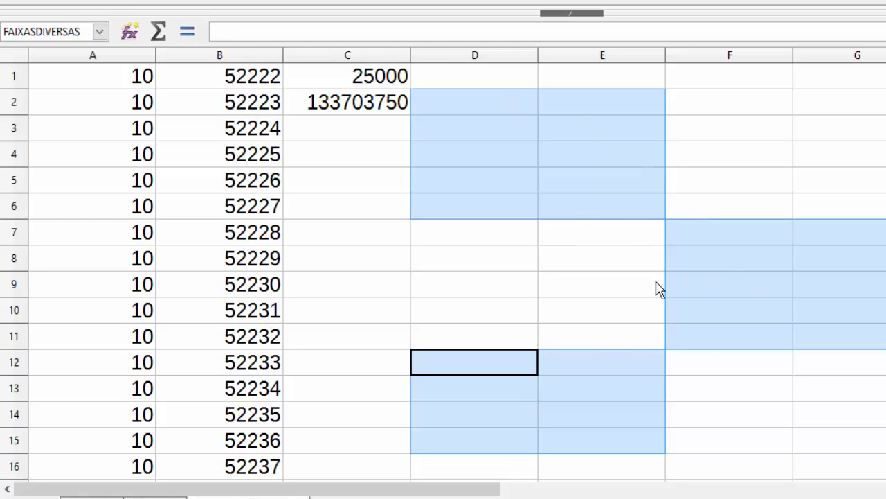
Select the single rectangular block D2:G14 and name it FAIXA3
click(681, 280)
drag(471, 101, 852, 414)
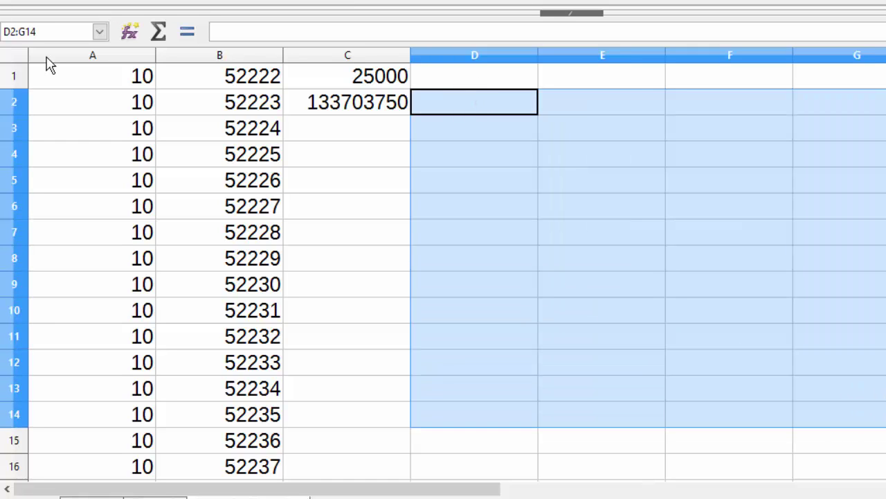
click(44, 33)
text(FAIXA3)
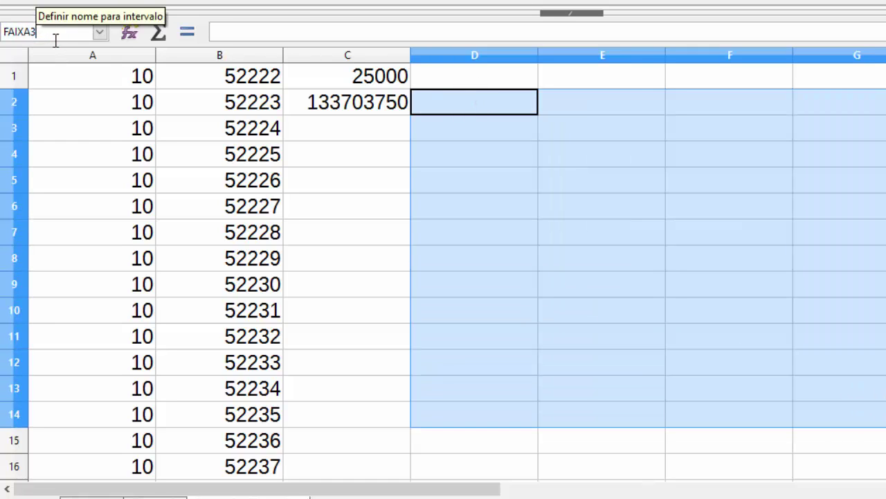
key(Return)
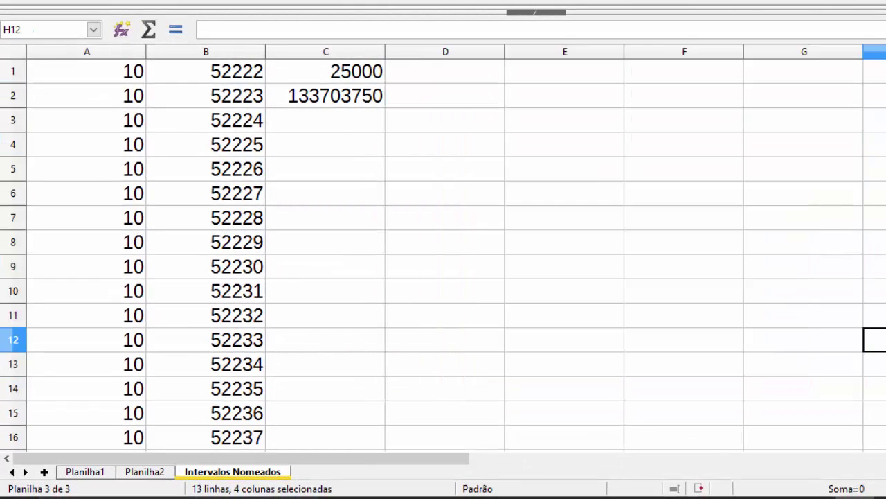
Enter 23423 in cell D2, 34234 in E6 and 23423 in F7
drag(471, 99, 751, 327)
text(23423)
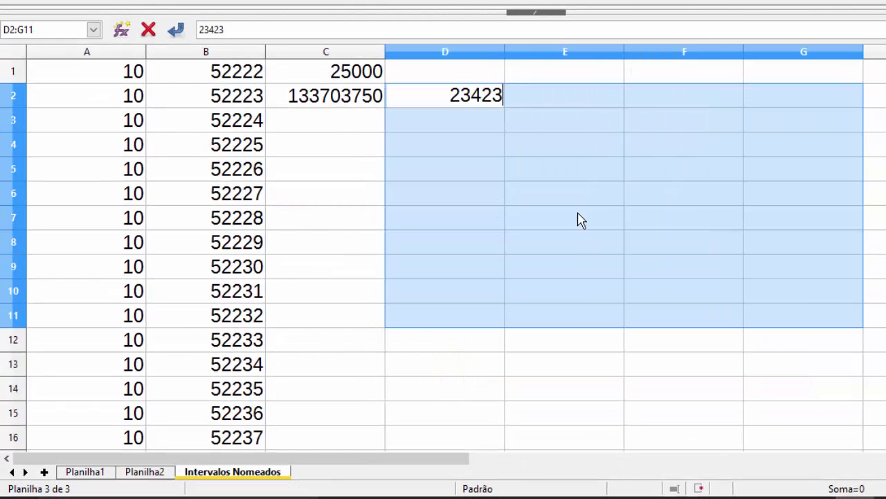
click(576, 201)
text(34234)
click(684, 215)
text(23423)
click(669, 261)
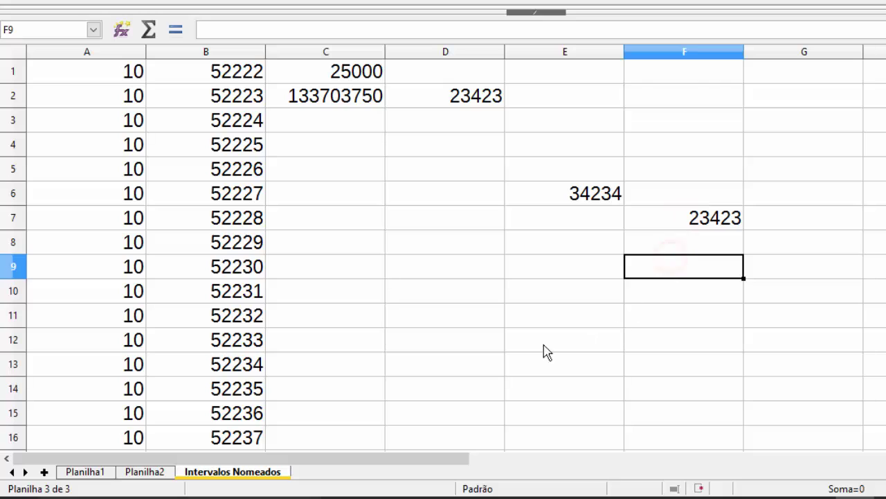
Enter a SOMA formula in cell C14 that totals the named range FAIXA3
click(360, 392)
text(=SO)
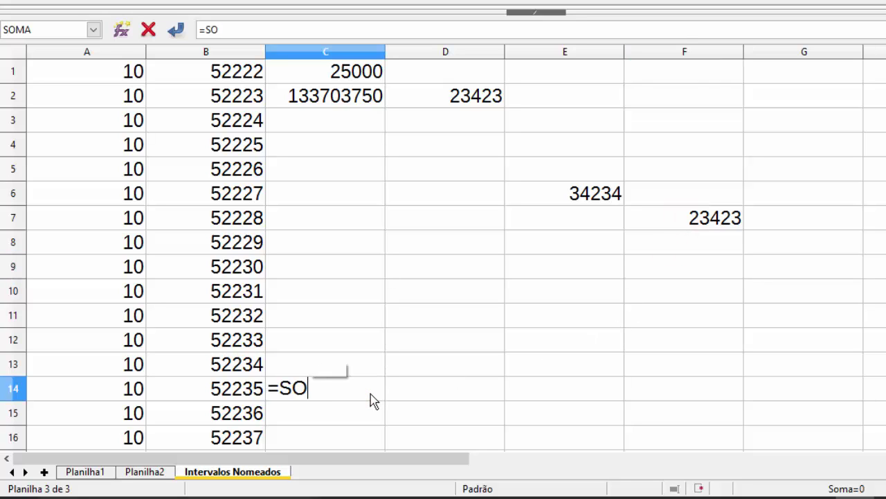
text(MA(FAIXA3)
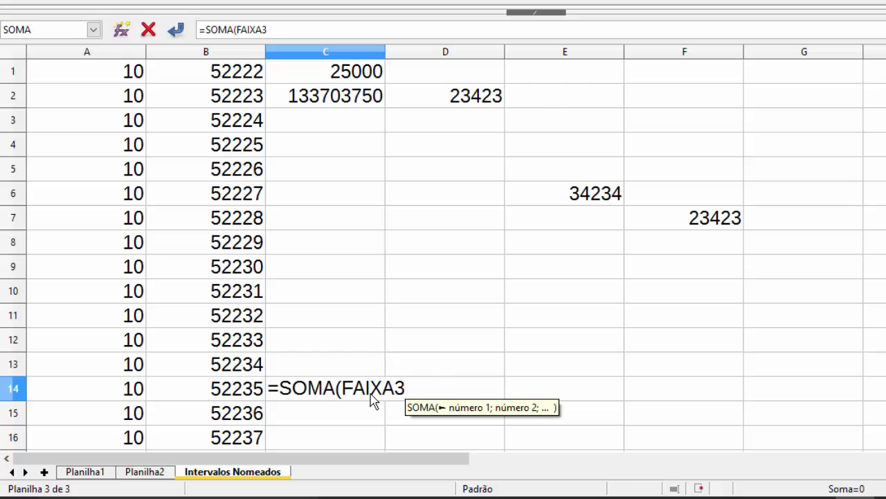
key(Return)
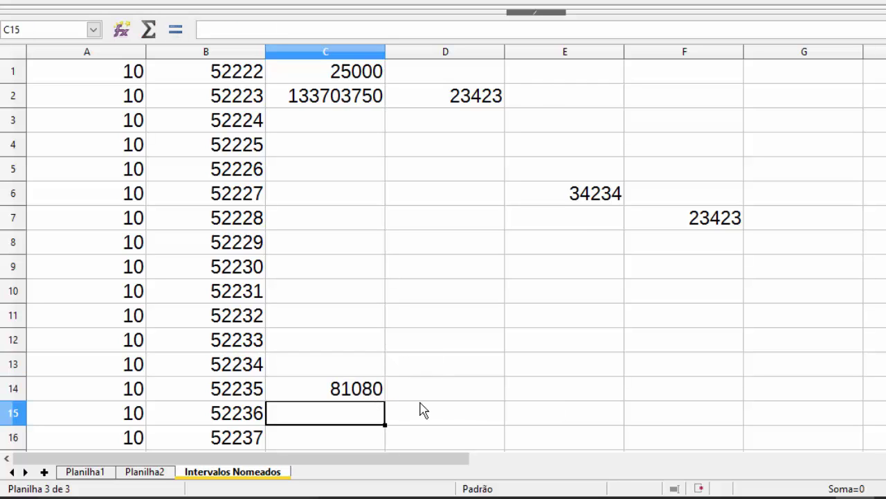
click(639, 204)
click(602, 221)
text(D)
click(643, 234)
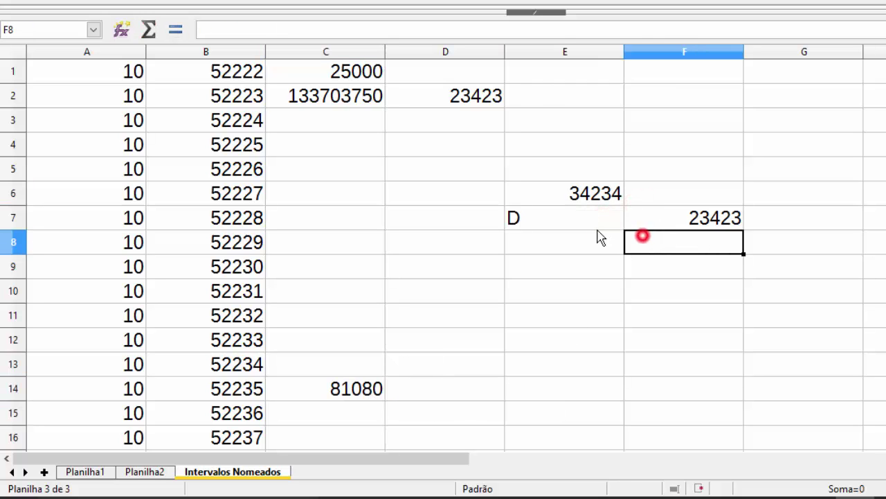
Enter 3 in cell E7, 4 in F6 and 3 in F5
click(558, 222)
text(3)
click(656, 197)
text(4)
click(663, 172)
text(3)
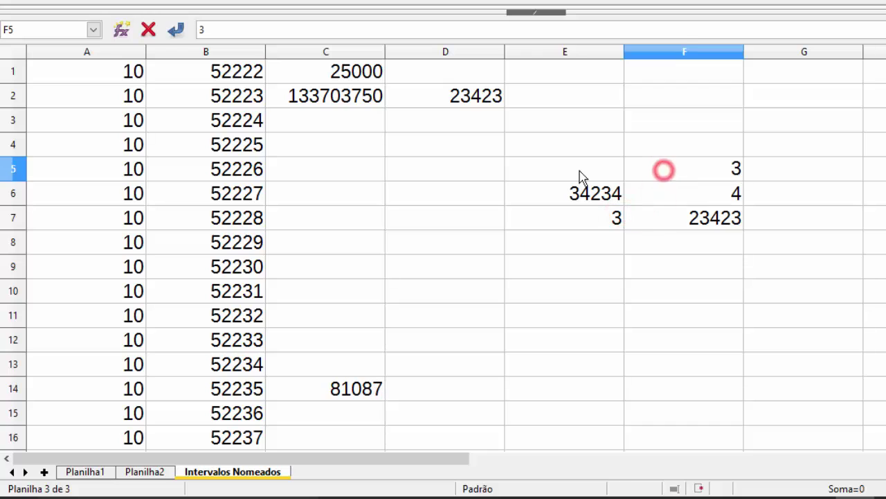
Enter 3 in cell E5, 34 in E3 and 4 in E4
click(577, 171)
text(3)
click(585, 115)
text(34)
click(572, 143)
text(4)
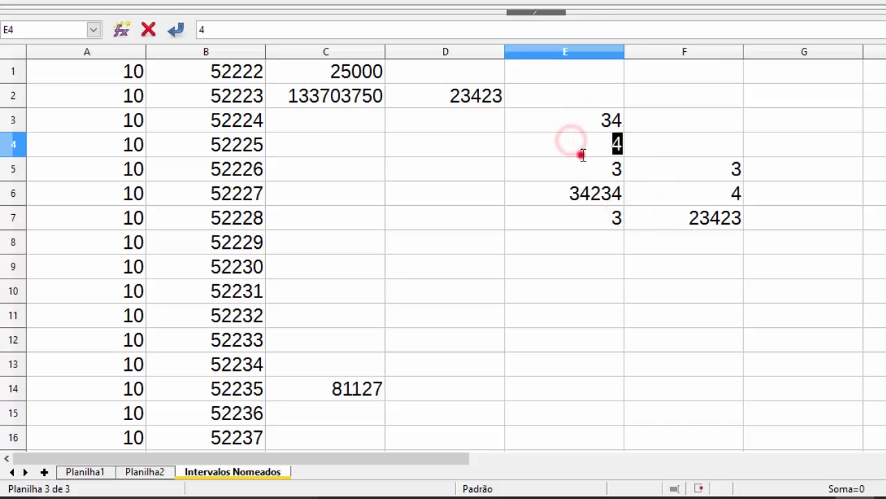
click(584, 193)
click(582, 223)
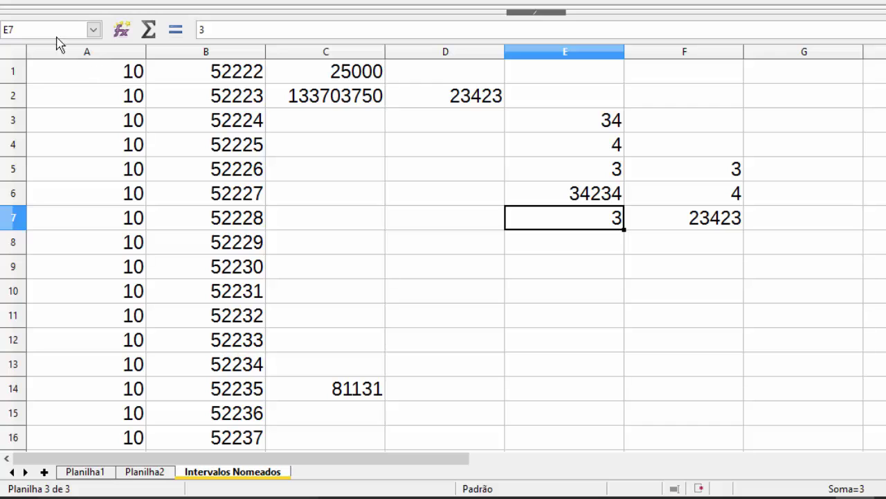
Jump to the named range FAIXA3 to highlight its cells, and review the list of defined names
click(93, 30)
click(15, 70)
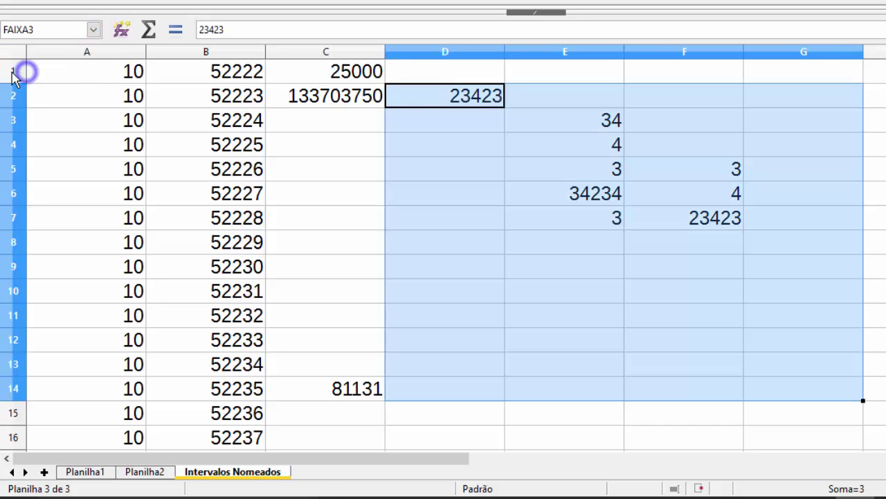
click(93, 30)
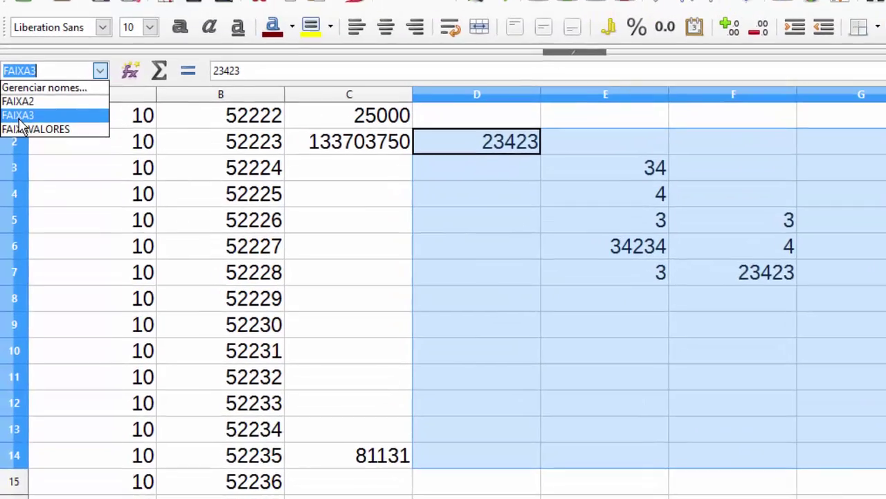
click(139, 120)
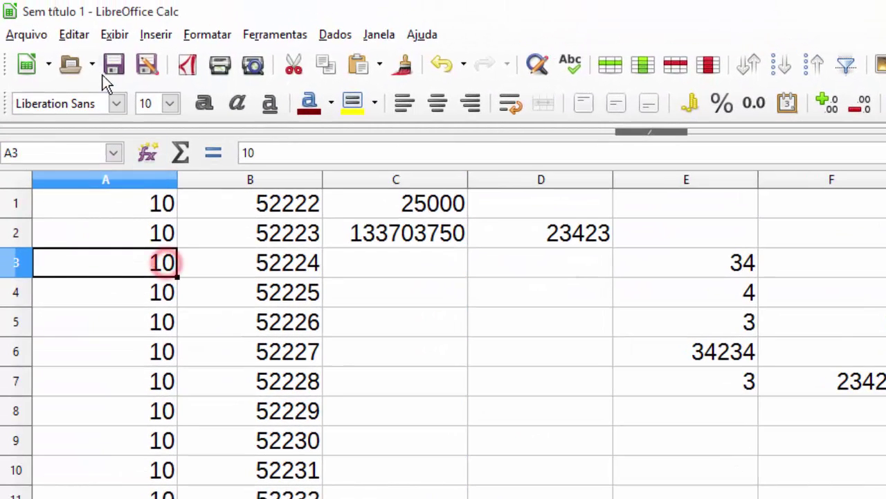
Open the dialog for managing names and select the FAIXA3 entry
click(150, 40)
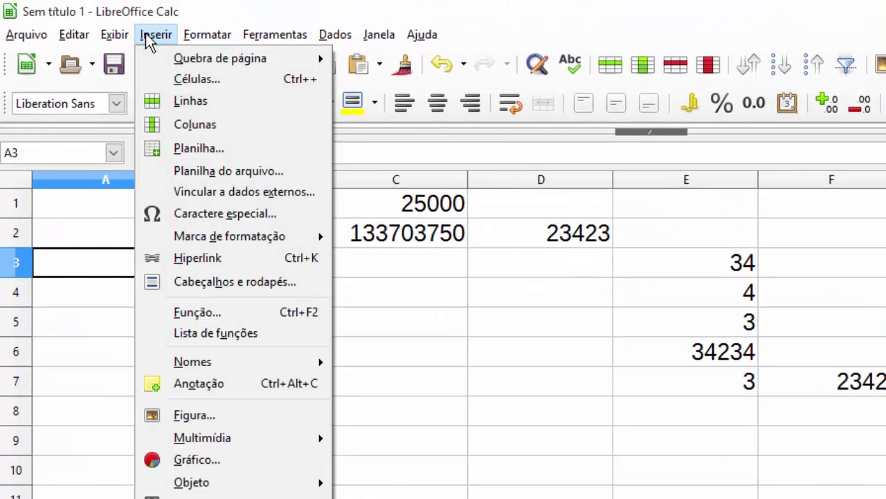
click(239, 361)
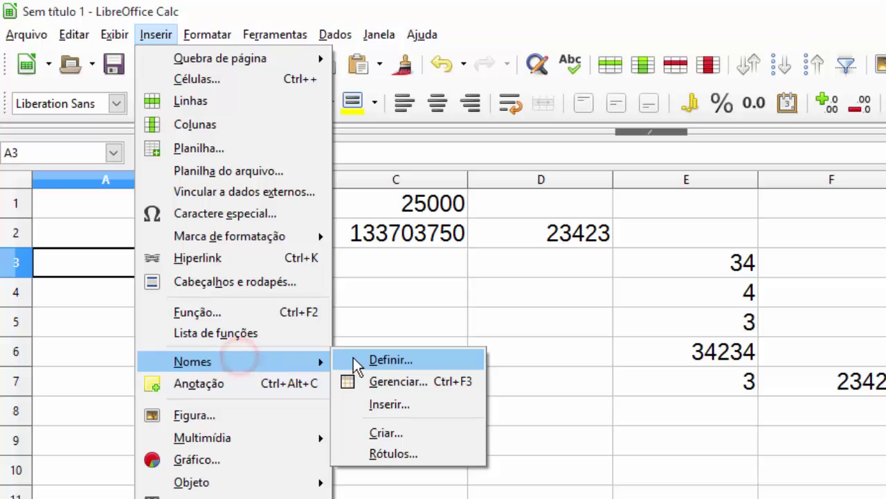
click(413, 381)
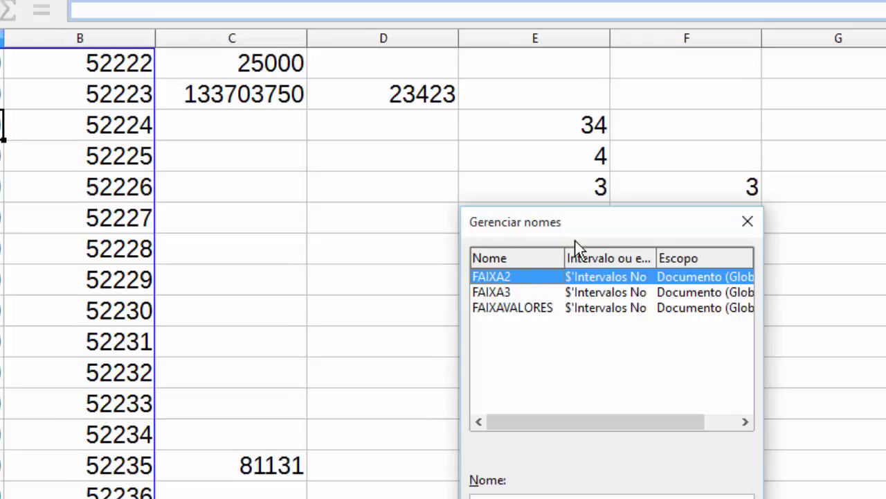
click(754, 408)
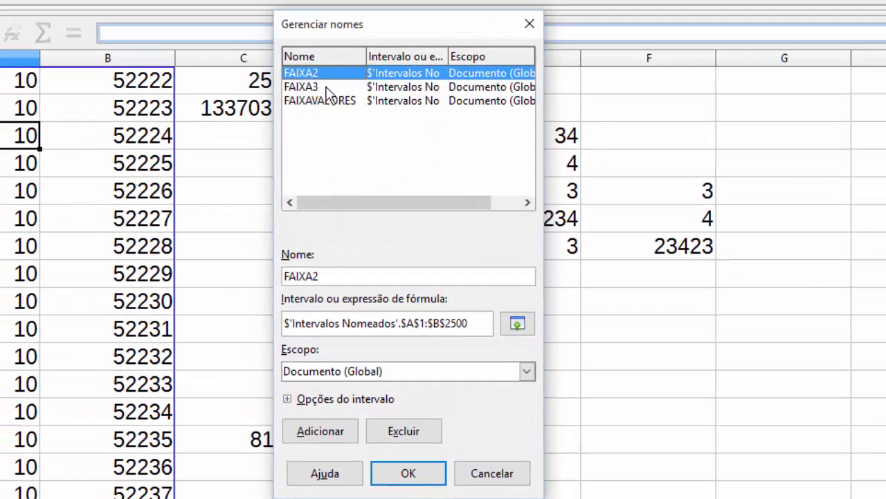
click(326, 87)
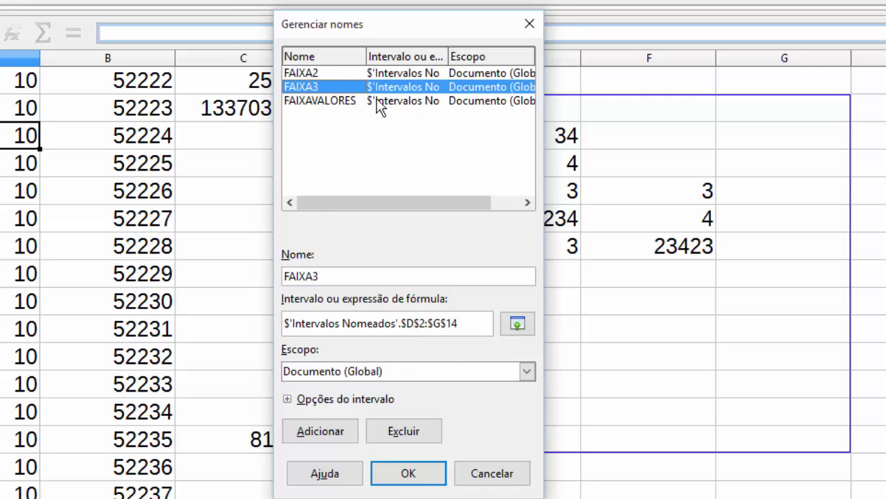
Set the FAIXA3 range to $D$2:$G$5 on the Intervalos Nomeados sheet
click(447, 325)
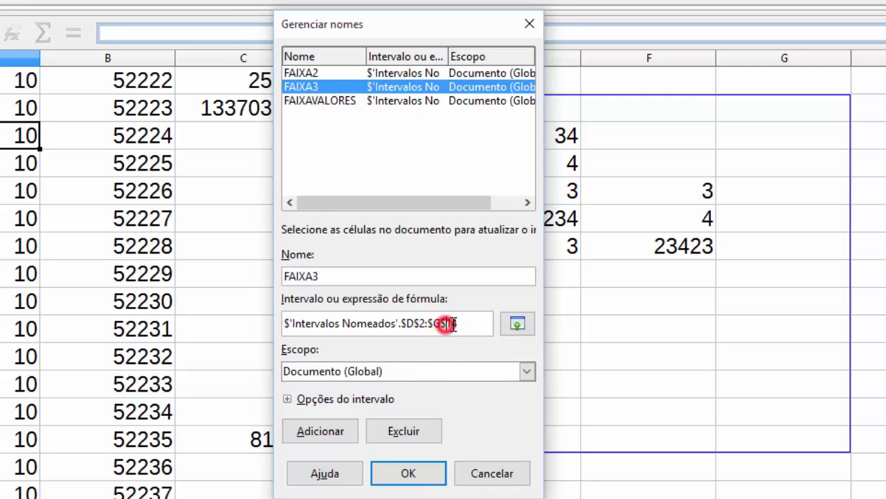
drag(455, 323, 407, 325)
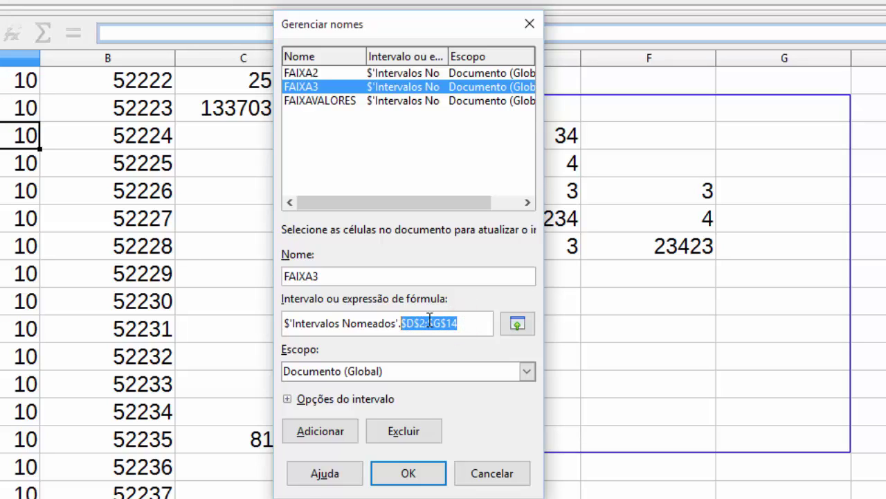
click(415, 323)
click(451, 323)
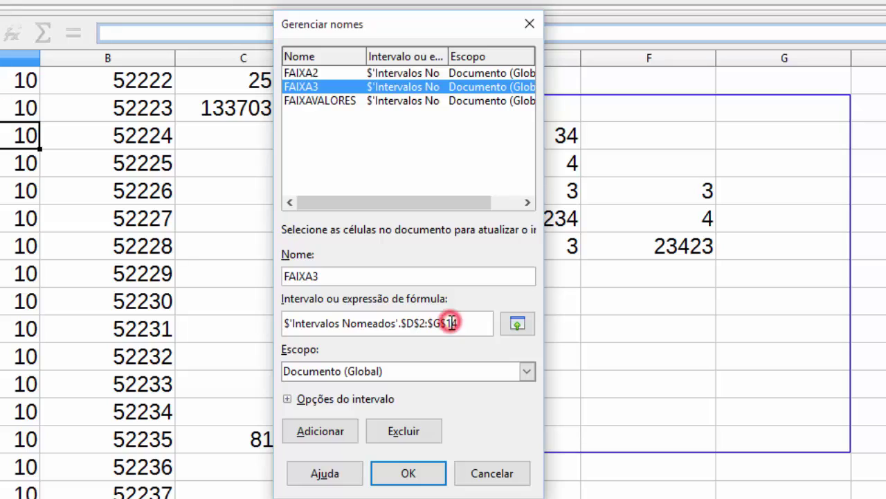
double_click(451, 323)
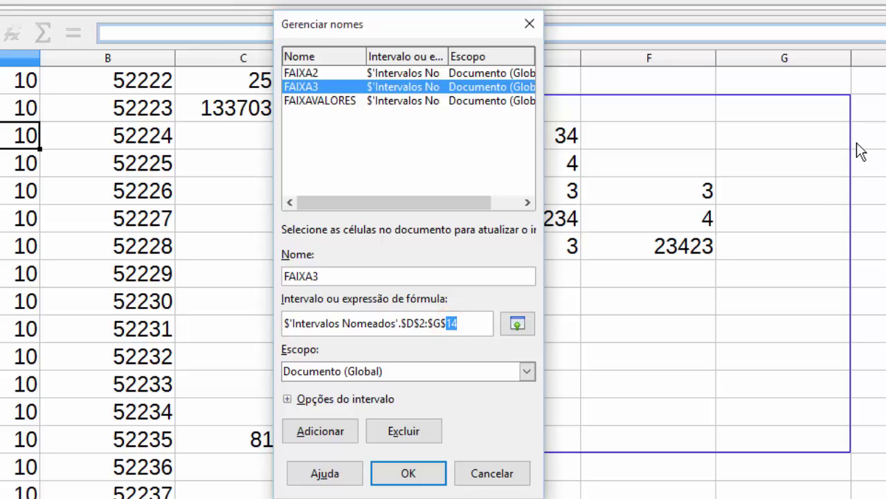
text(5)
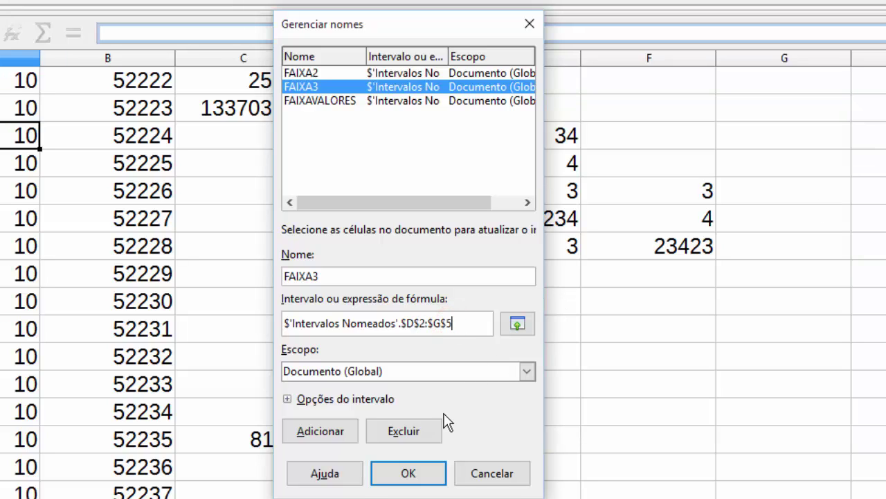
key(Tab)
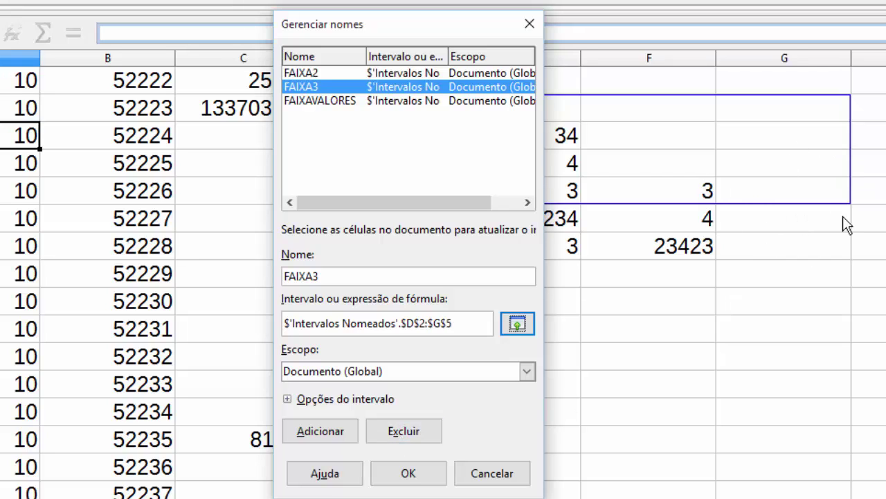
Change the end row of the FAIXA3 range to 7, giving $D$2:$G$7
click(448, 322)
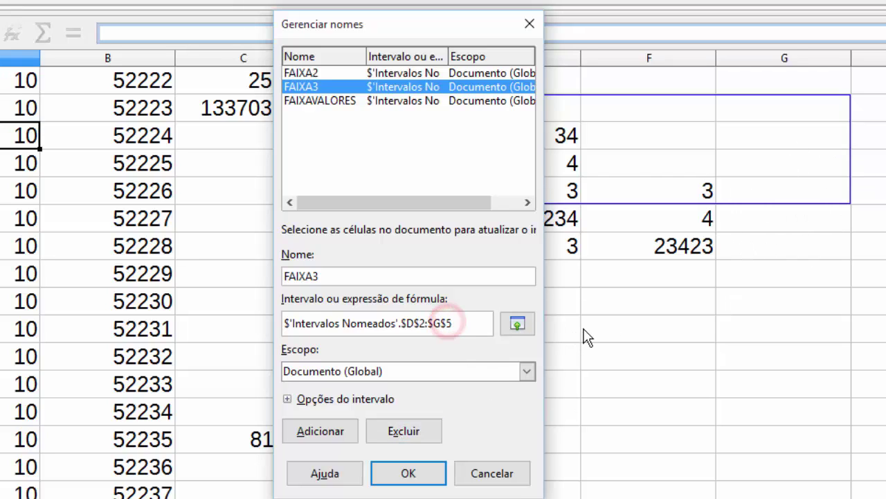
key(BackSpace)
text(7)
key(Tab)
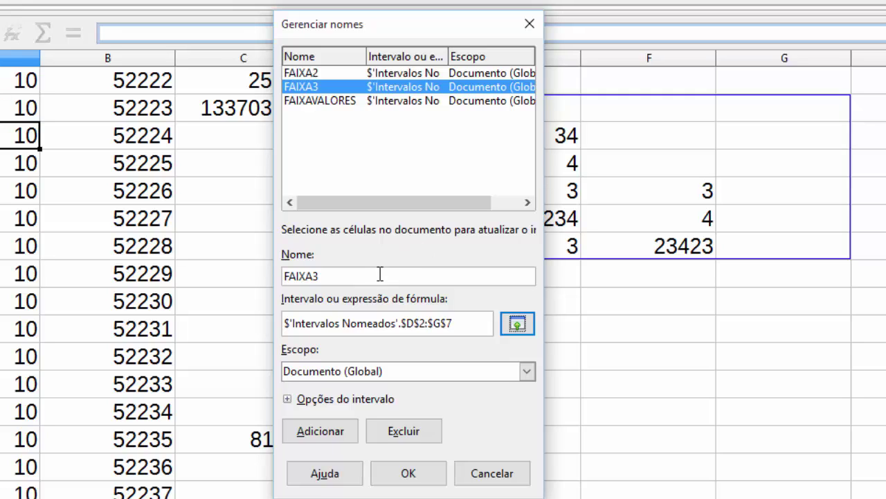
Delete the named range FAIXA3 and apply the change
click(402, 430)
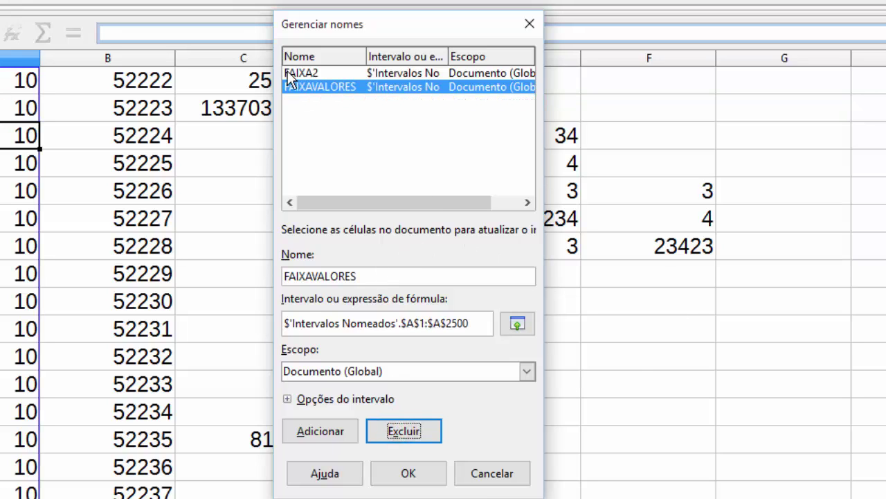
click(405, 474)
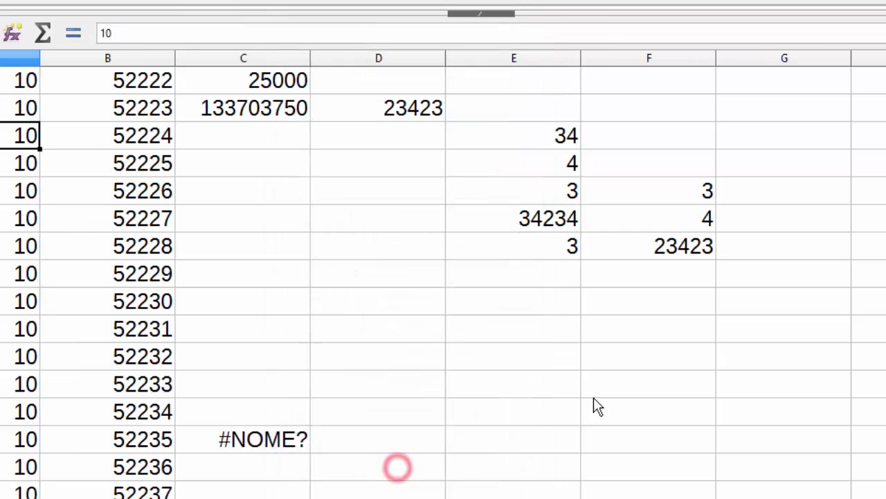
Inspect the SOMA formula in cell C14, highlighting its faixa3 argument in edit mode, and leave the cell without editing it
click(594, 395)
click(527, 384)
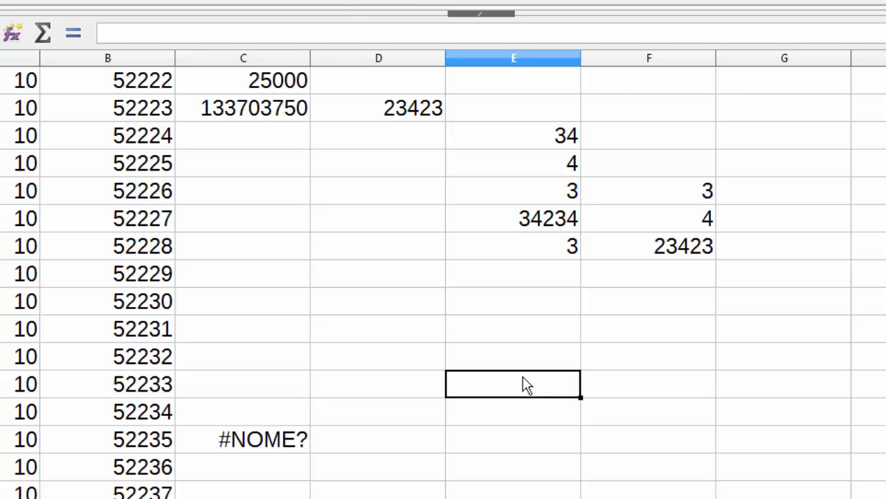
click(239, 437)
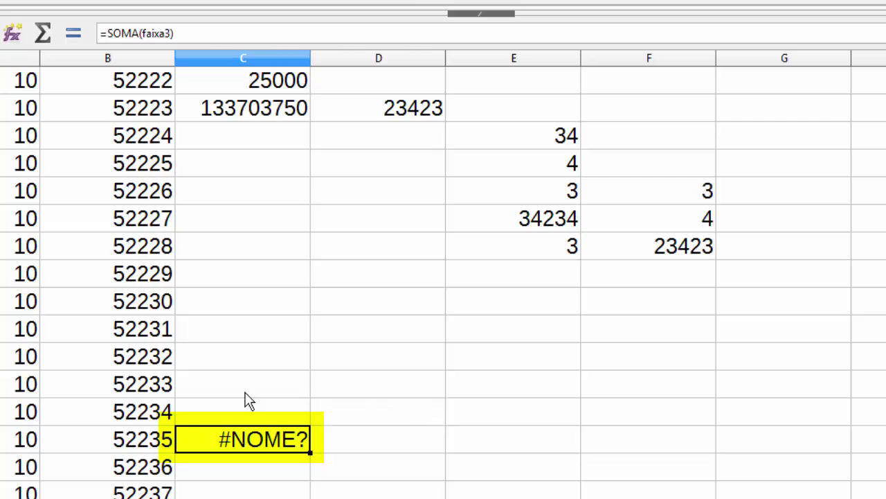
key(F2)
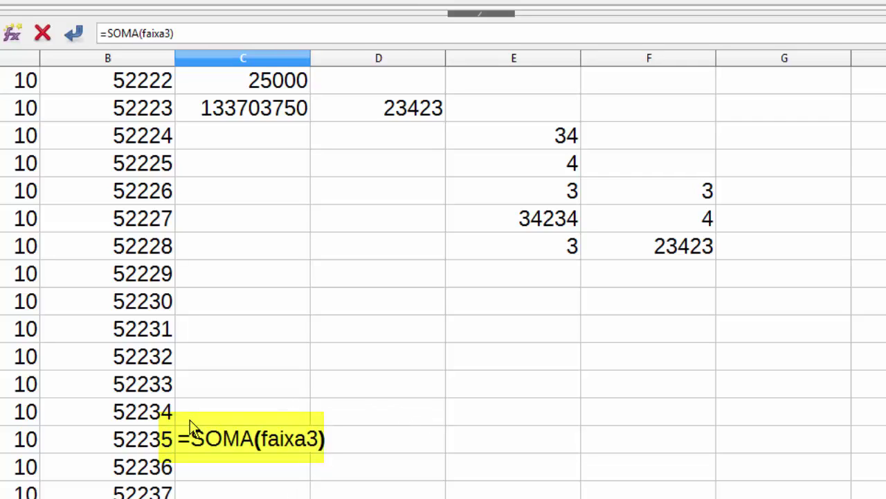
double_click(254, 439)
drag(255, 439, 180, 439)
click(260, 441)
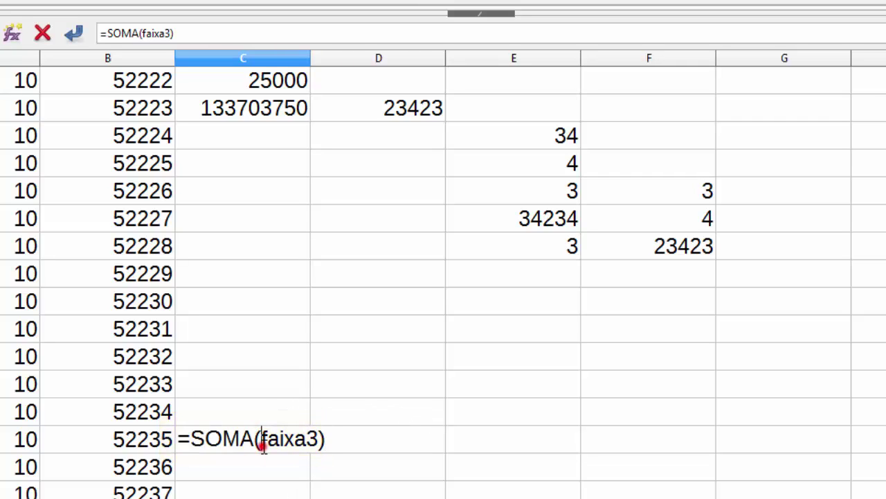
drag(274, 444, 315, 444)
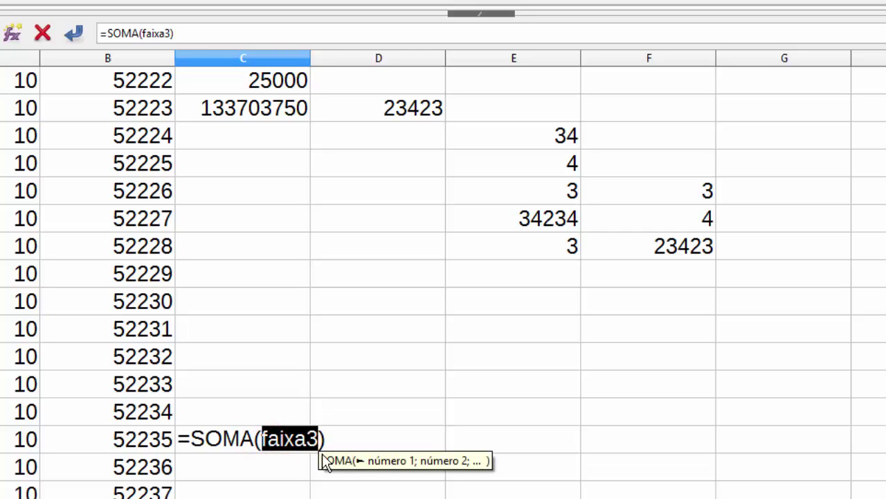
key(Escape)
click(534, 400)
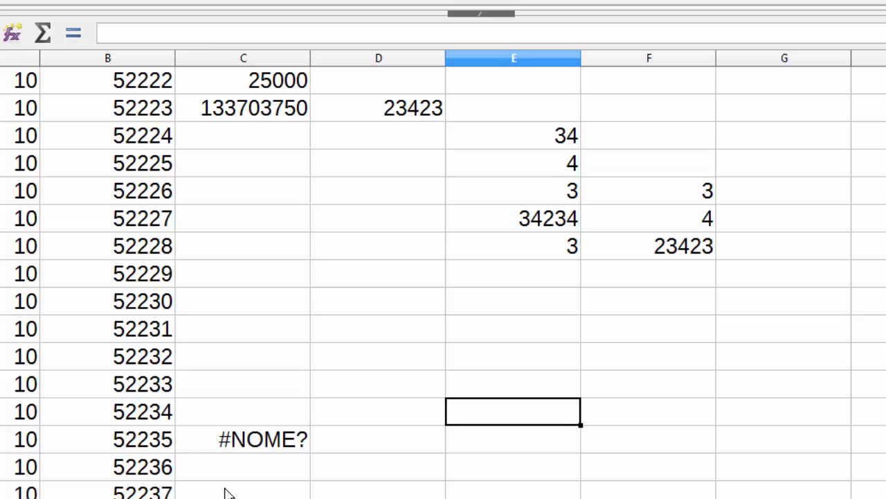
click(374, 283)
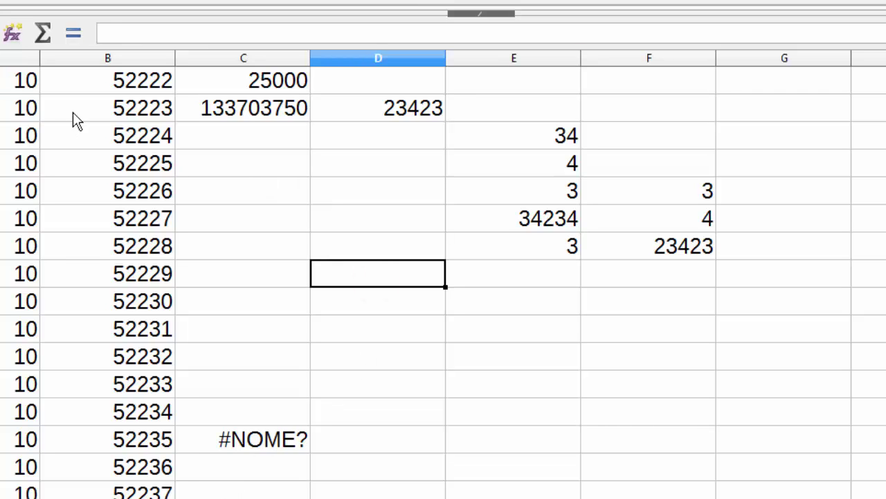
click(15, 87)
drag(78, 142, 506, 299)
click(504, 294)
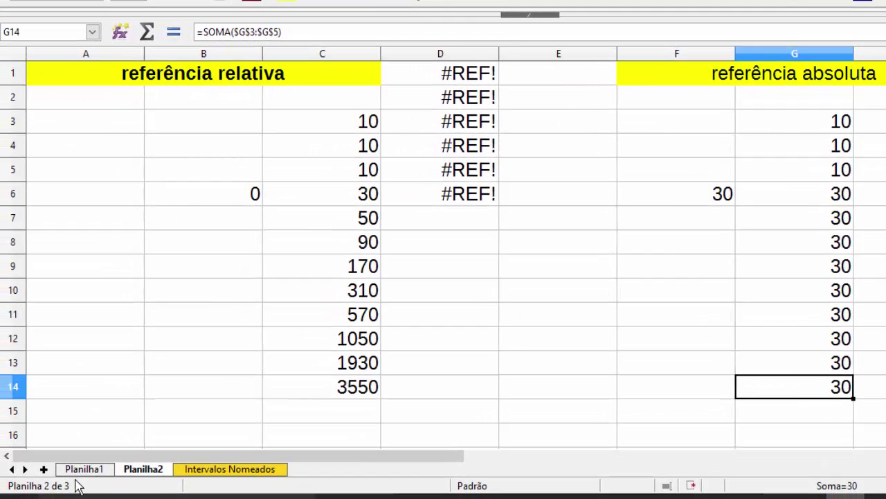
Enter =CONT.VALORES(FAIXAVALORES) in cell D37 of the Planilha1 sheet
click(81, 470)
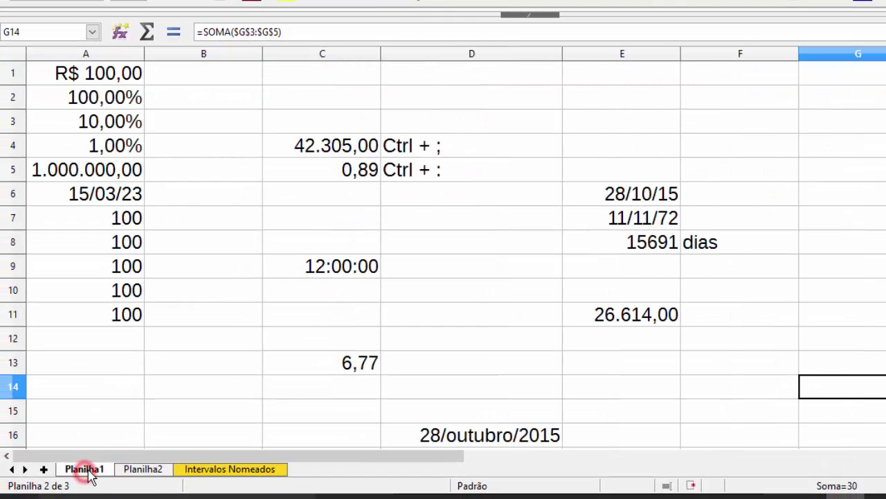
click(594, 72)
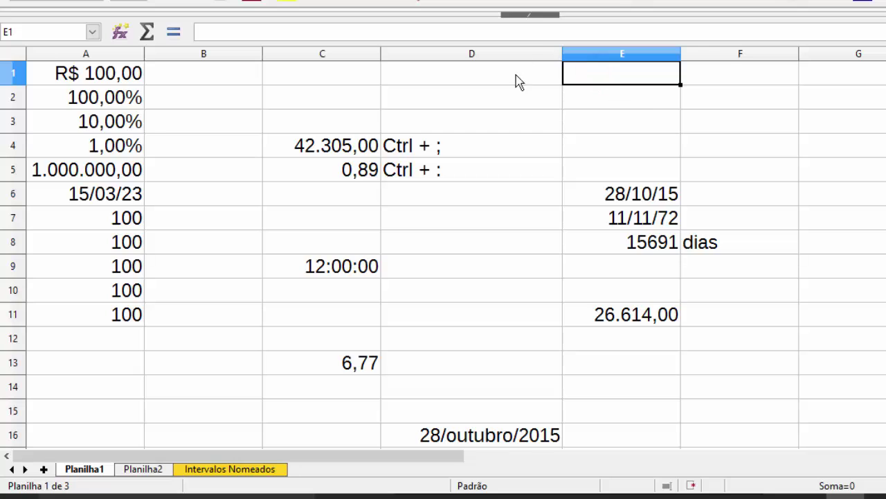
scroll(491, 151, down, 11)
click(494, 142)
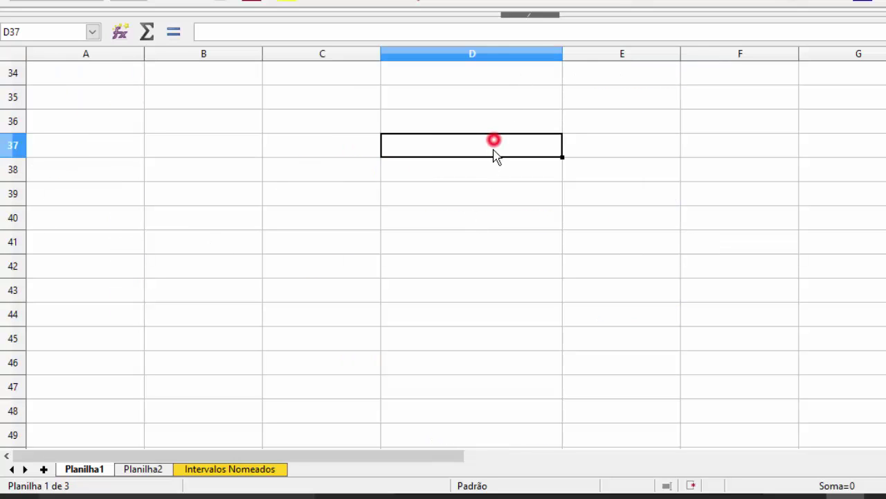
text(=CONT)
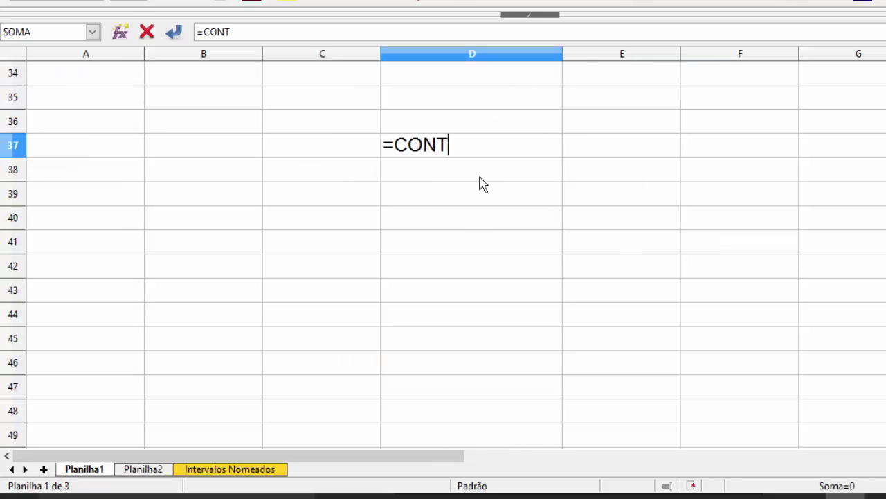
text(.VALORES(FAIXA)
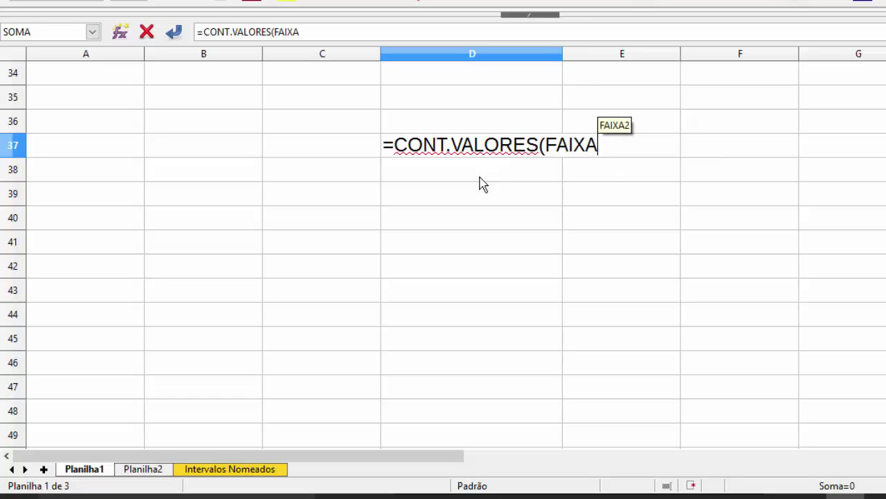
text(VALORES))
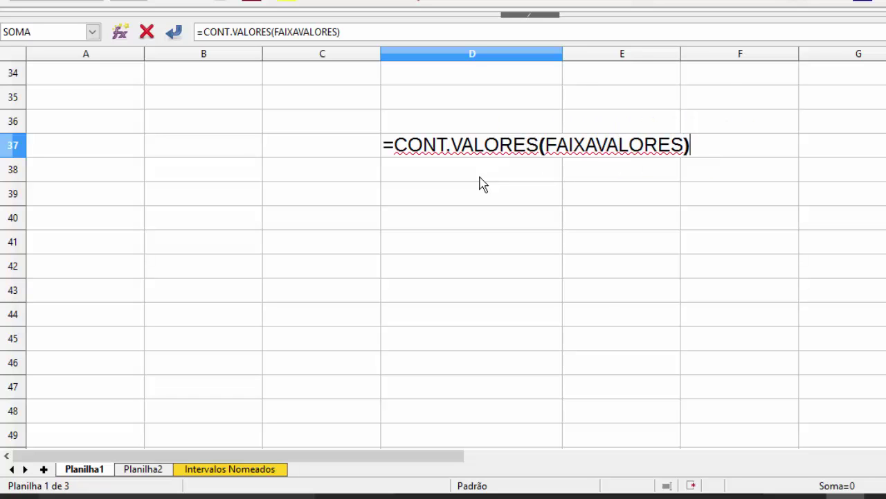
key(Return)
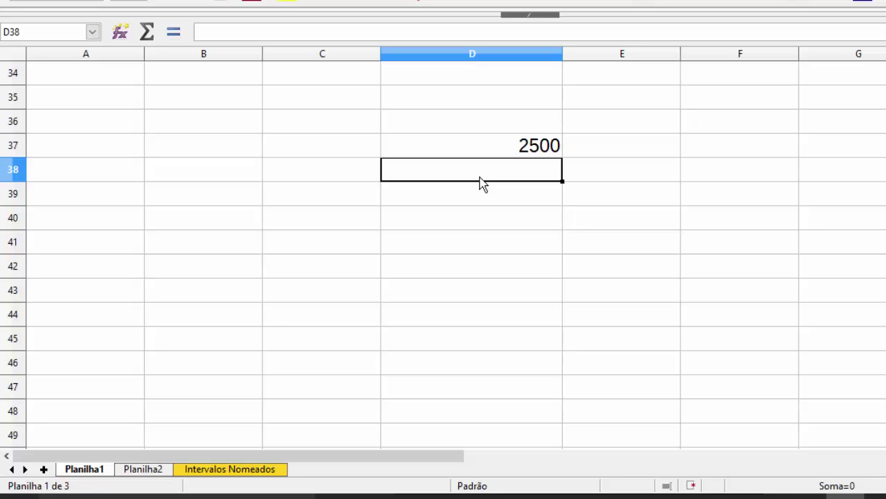
Count the numbers in the FAIXA2 range with a CONT.NÚM formula in cell D38
text(=)
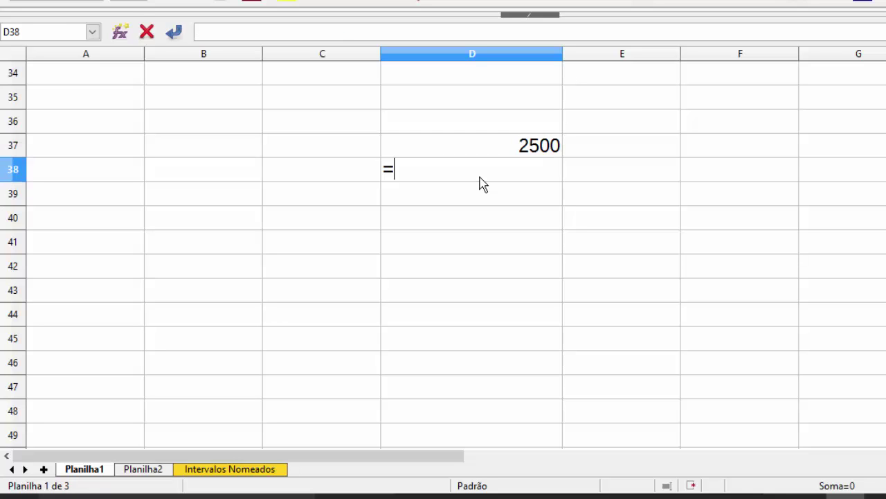
text(CONT.NÚ)
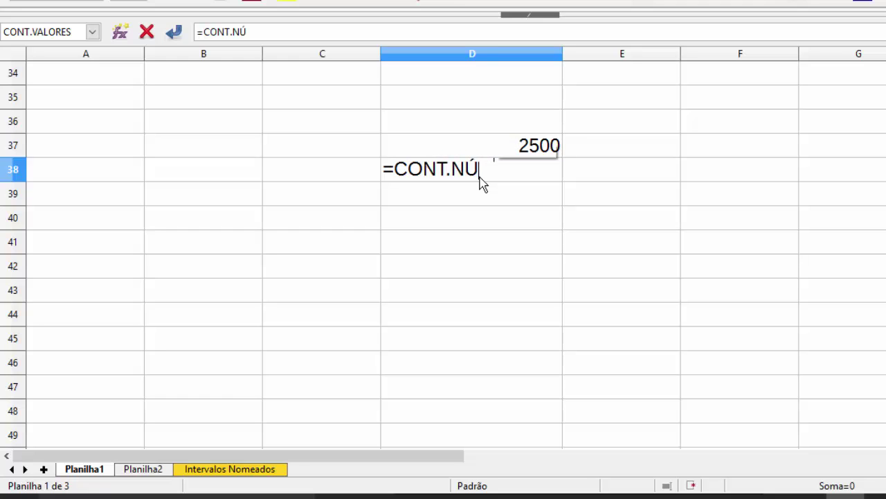
text(M(FAIXA2)
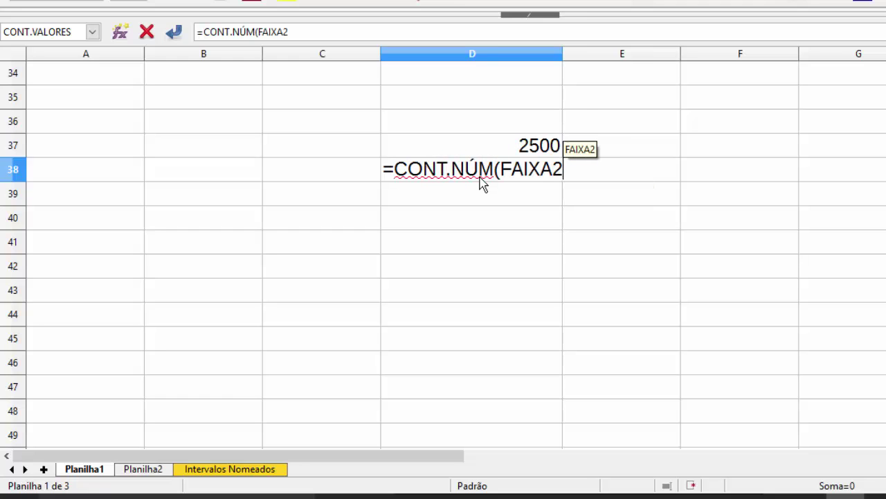
key(Return)
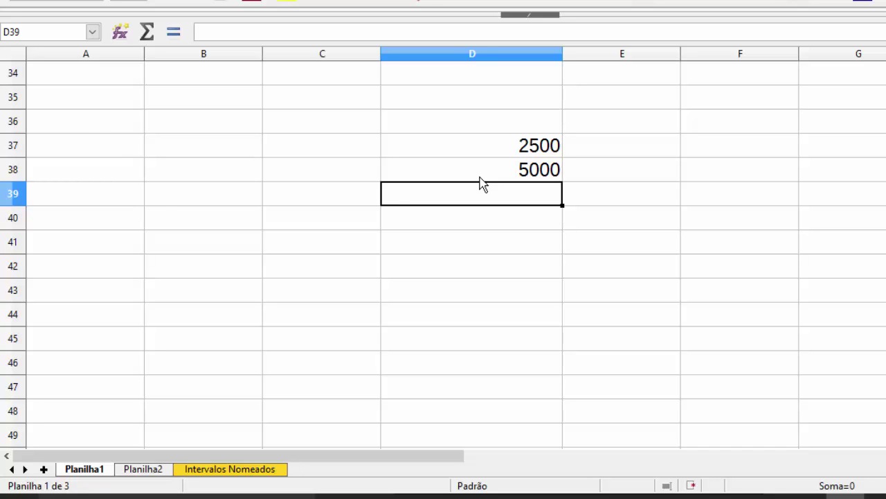
Switch to the syllabus document in Word and highlight the topic "Intervalos Nomeados" in yellow
key(alt+Tab)
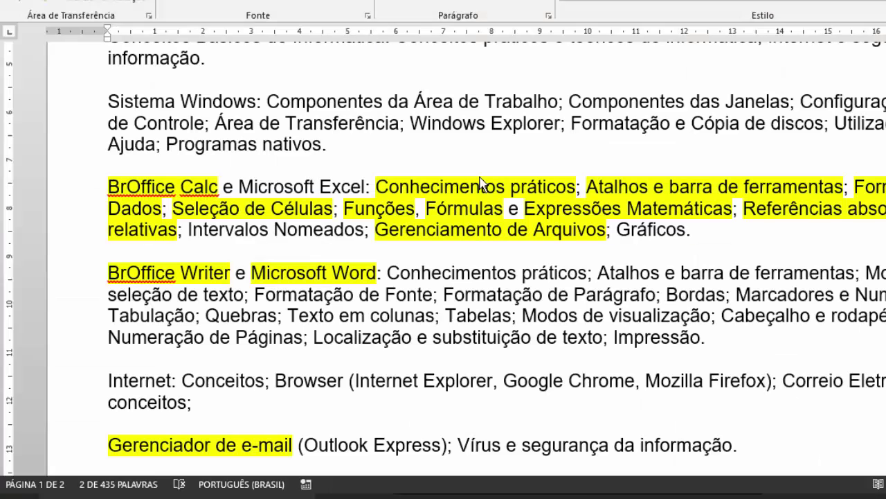
click(364, 239)
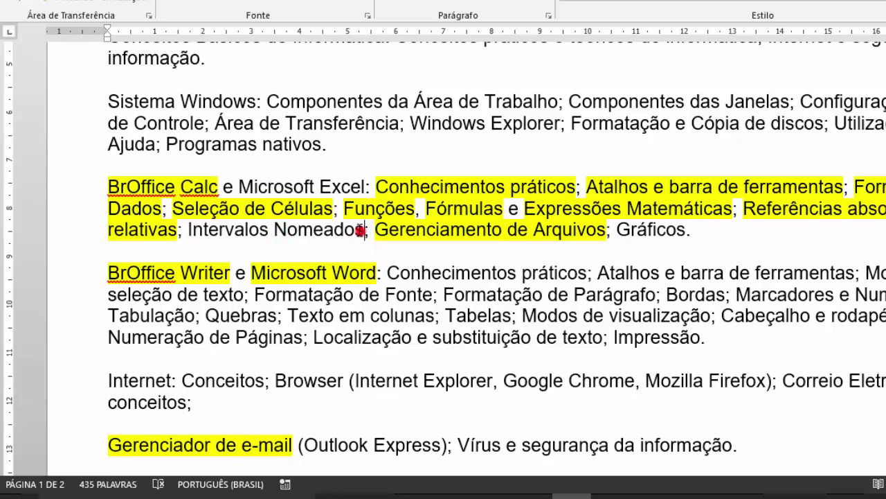
drag(362, 233, 217, 235)
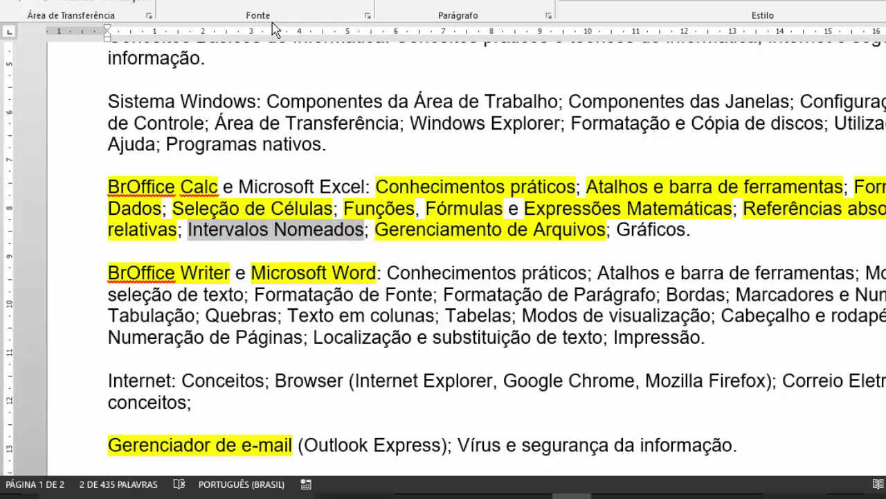
click(318, 3)
click(373, 229)
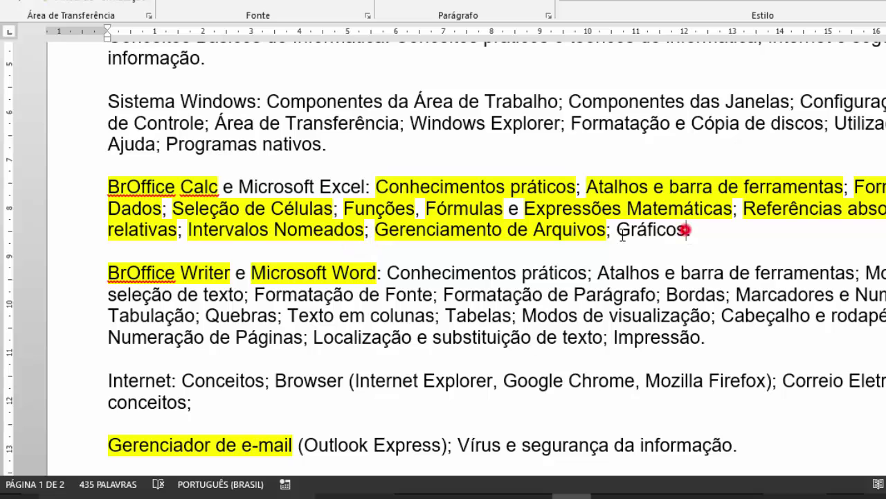
Return to the Calc workbook and add a new sheet after the Intervalos Nomeados sheet
double_click(682, 229)
click(685, 320)
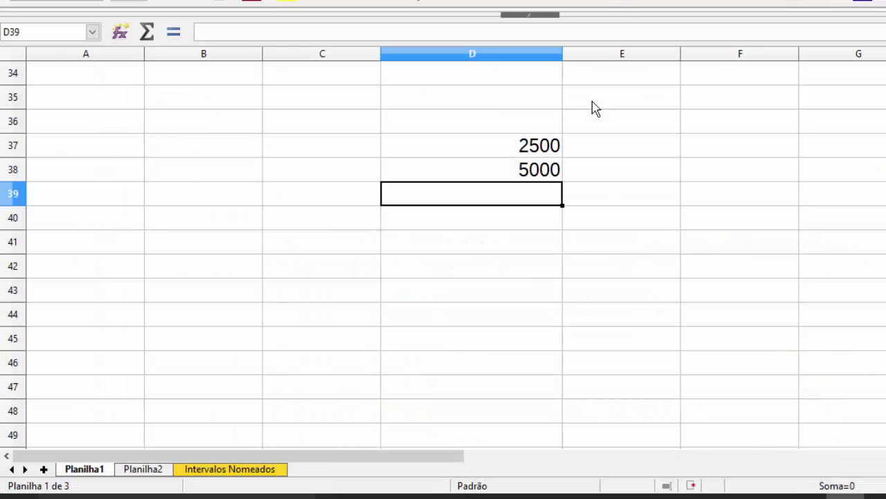
click(592, 118)
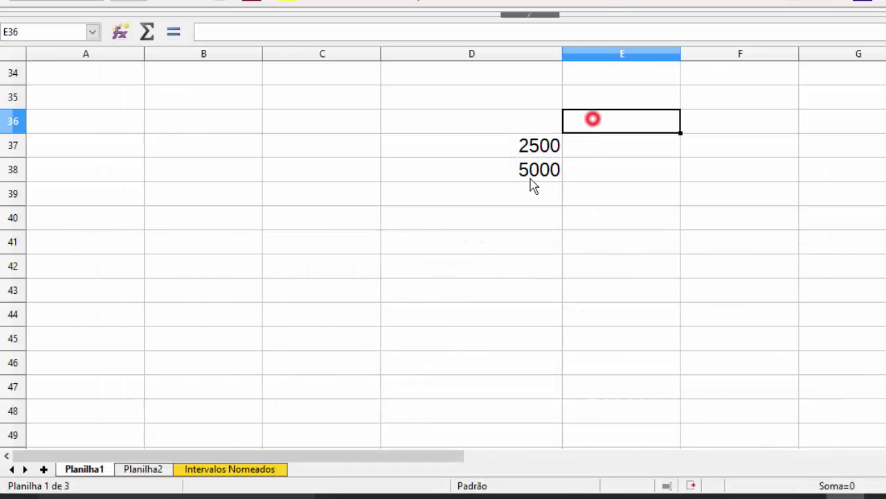
click(482, 198)
click(278, 468)
click(475, 339)
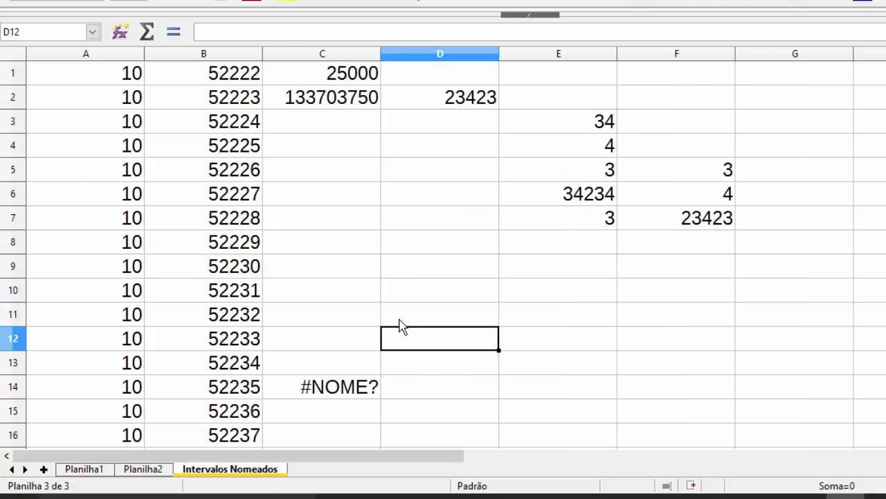
click(442, 311)
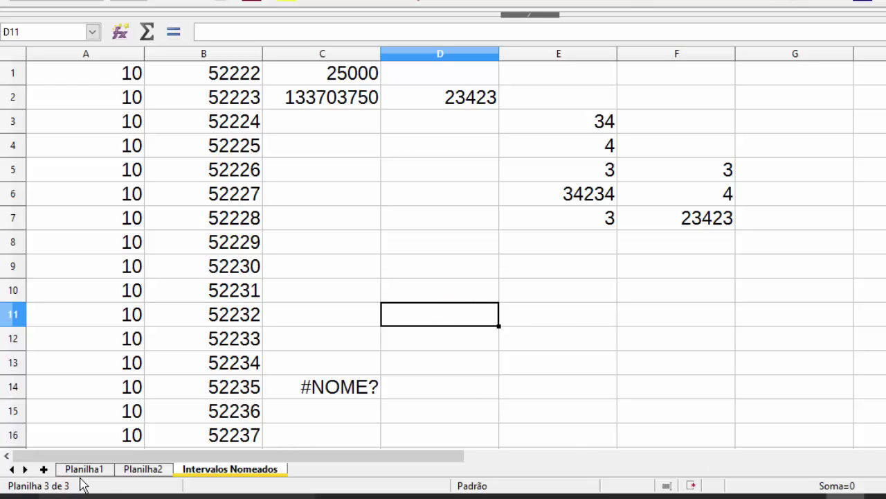
click(43, 469)
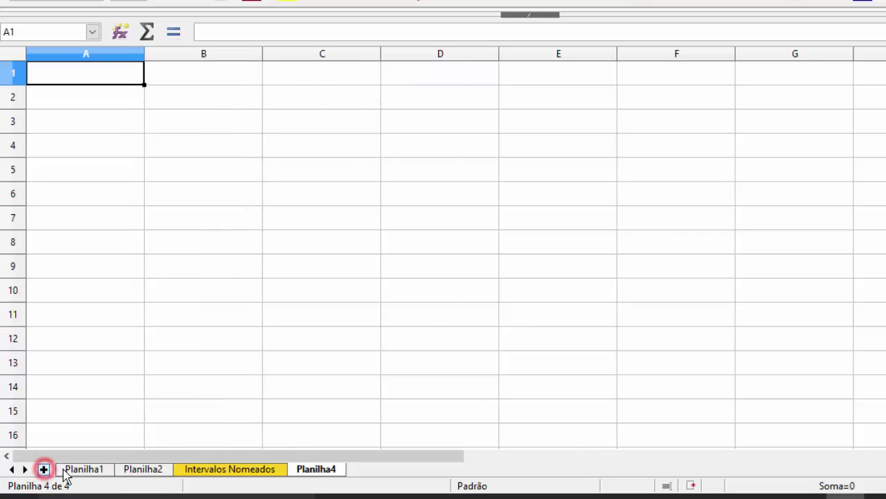
click(315, 470)
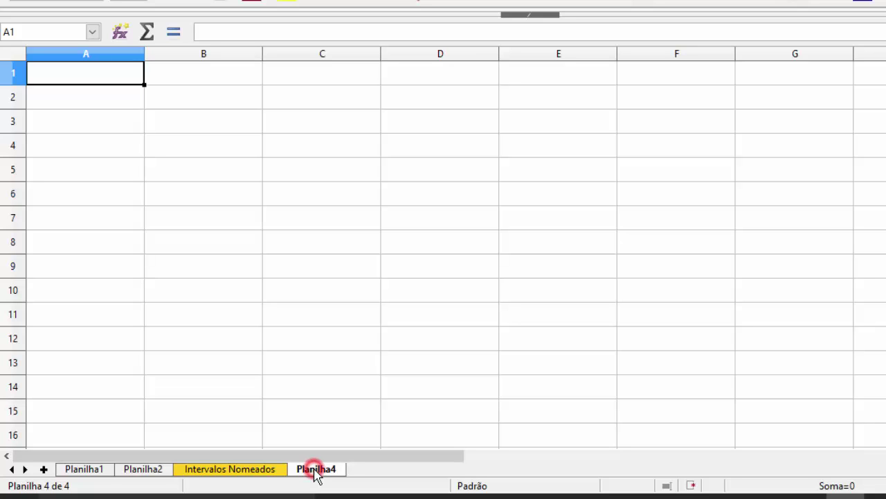
double_click(316, 469)
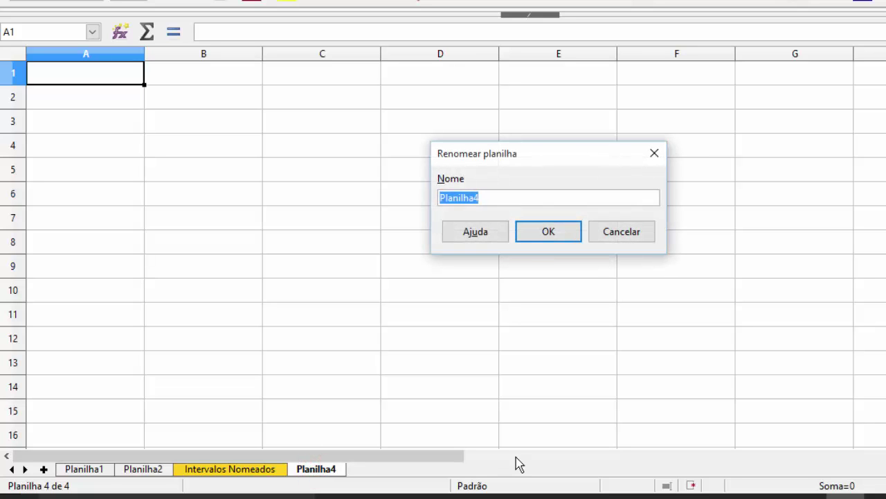
text(gR)
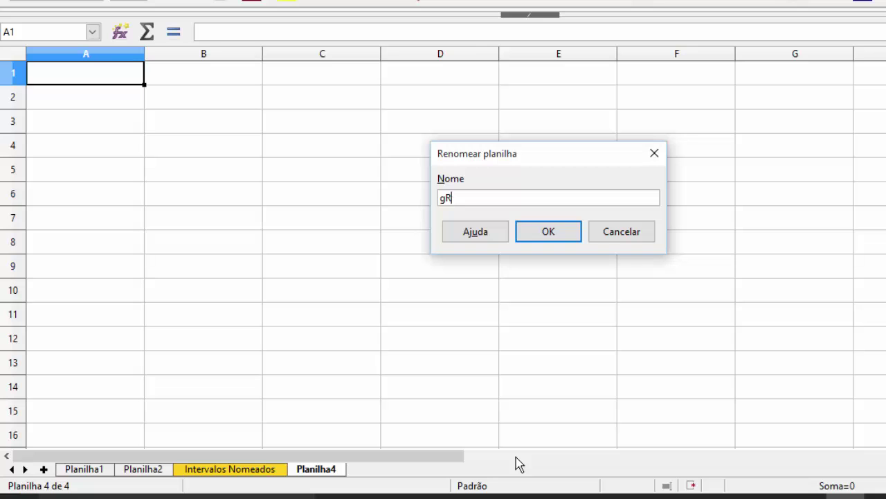
key(BackSpace)
key(BackSpace)
key(Return)
key(Return)
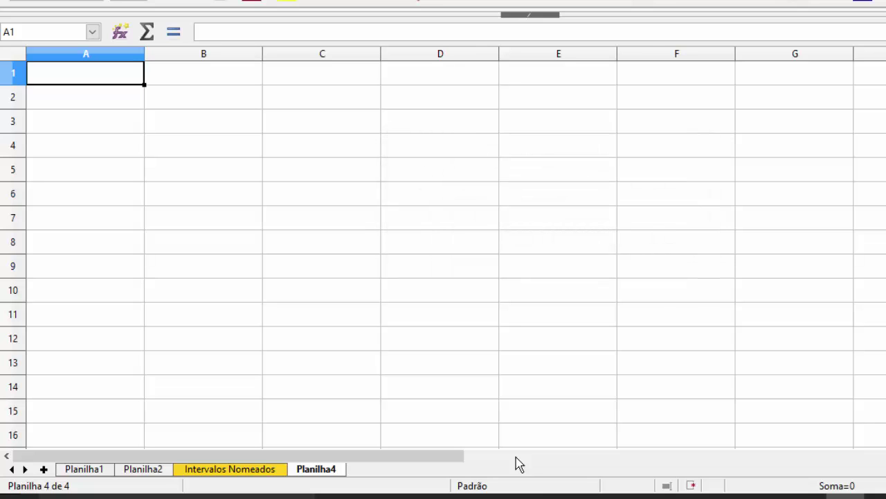
Rename the Planilha4 sheet as Gráfico
double_click(314, 470)
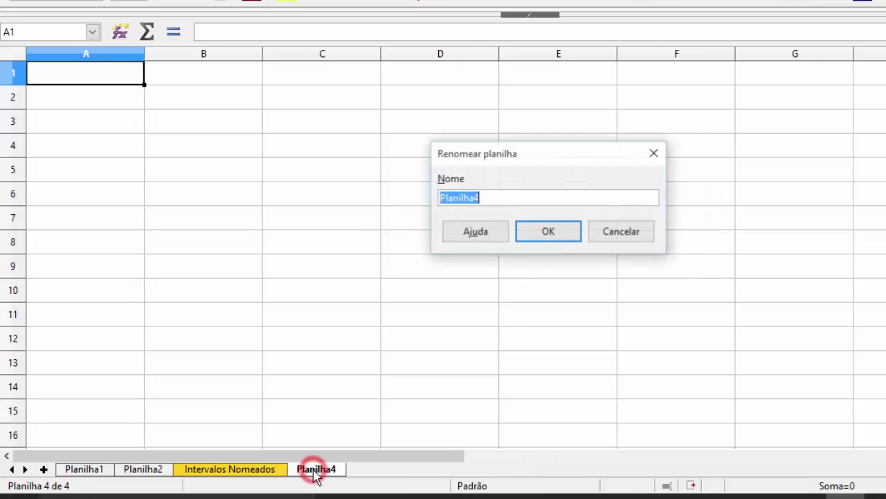
text(Gráfico)
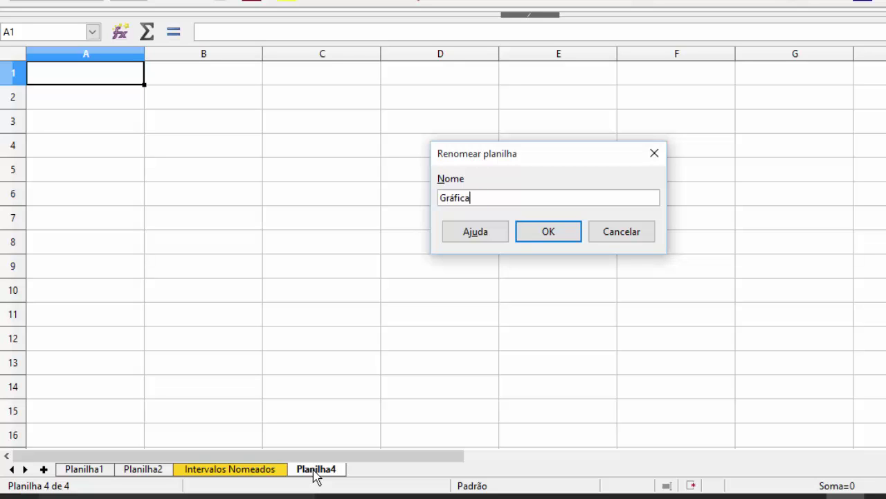
key(Return)
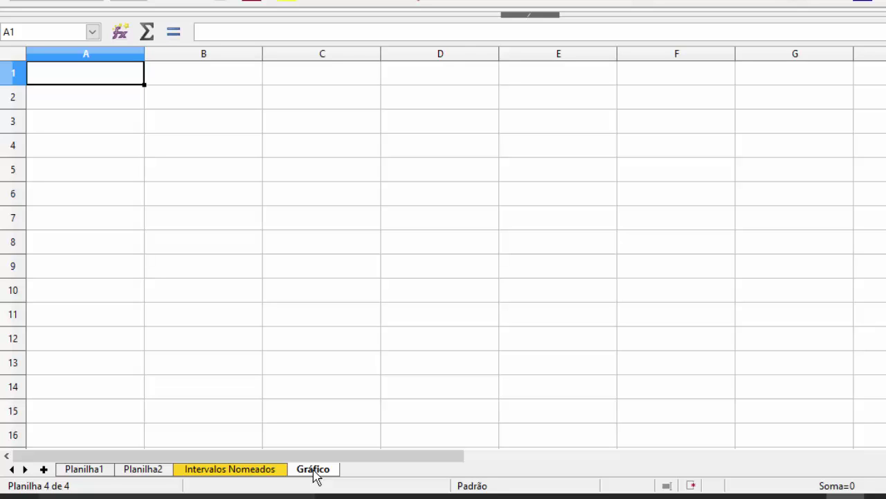
Enter the row labels 1º bimestre, 2º bimestre and 3º bimestre in cells A1 to A3 of the Gráfico sheet
text(1º)
text(bimestre)
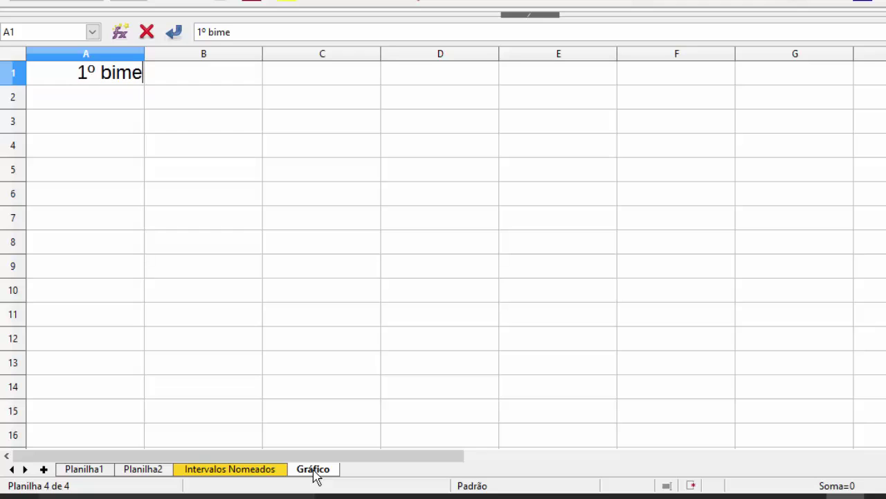
key(Return)
text(2º bimestre)
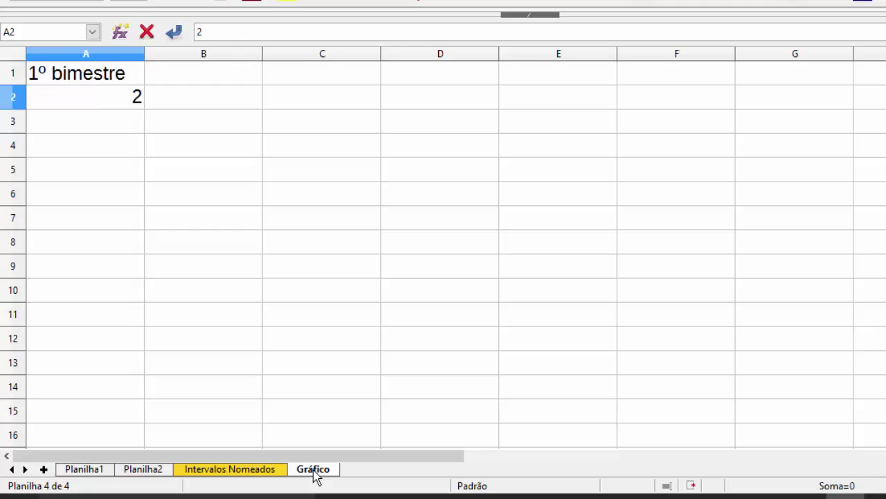
key(Return)
text(3)
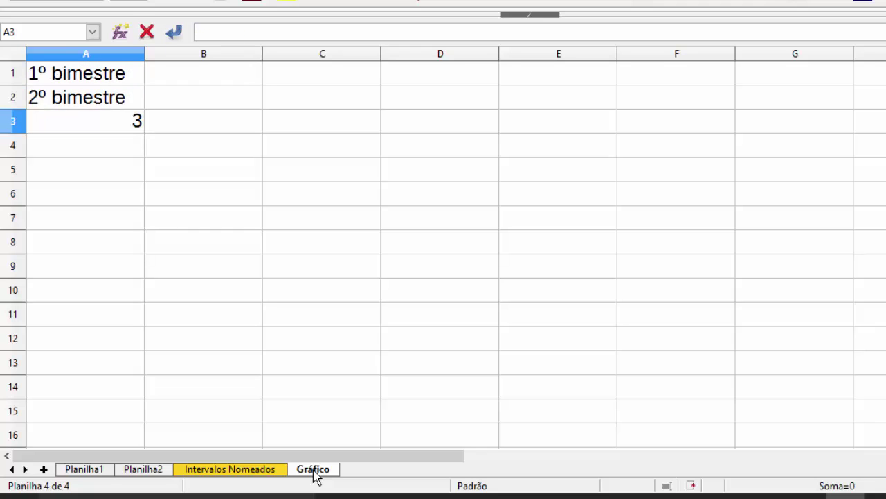
text(º bimestra)
key(Return)
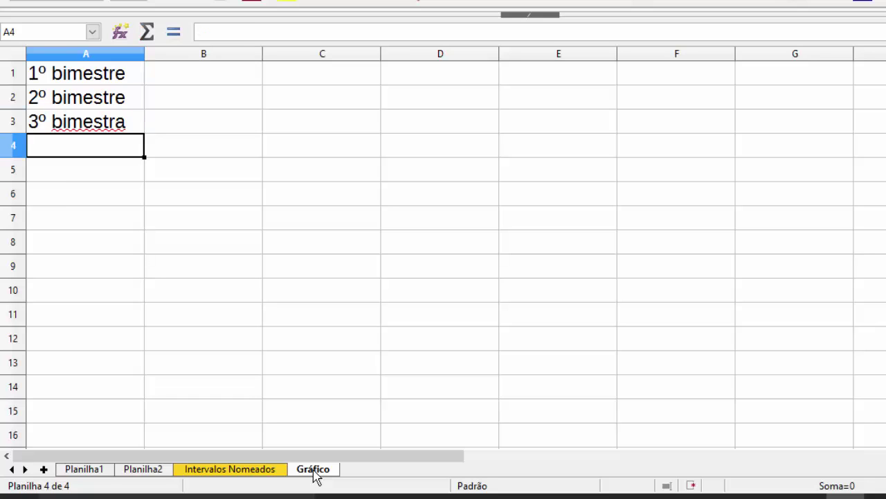
key(Up)
key(F2)
key(BackSpace)
text(e)
key(Return)
Enter 4º bimestre as the row label in cell A4
text(4)
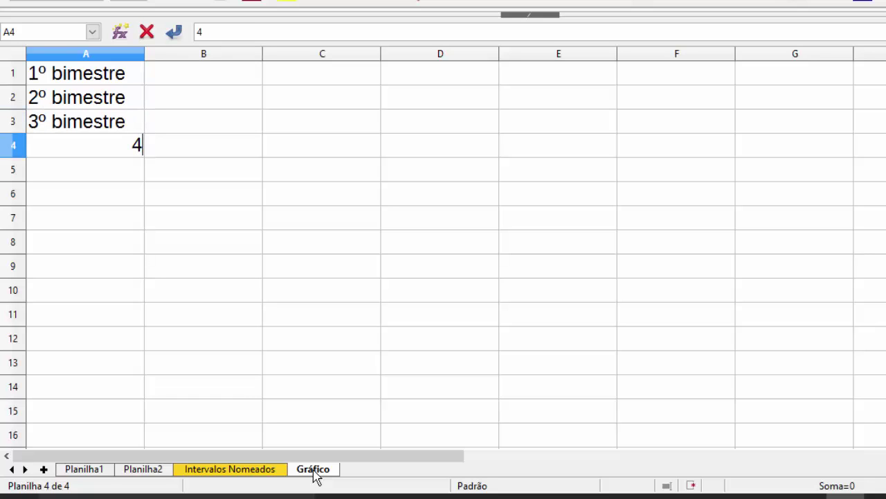
text(1)
key(Escape)
text(4º bimestre)
key(Tab)
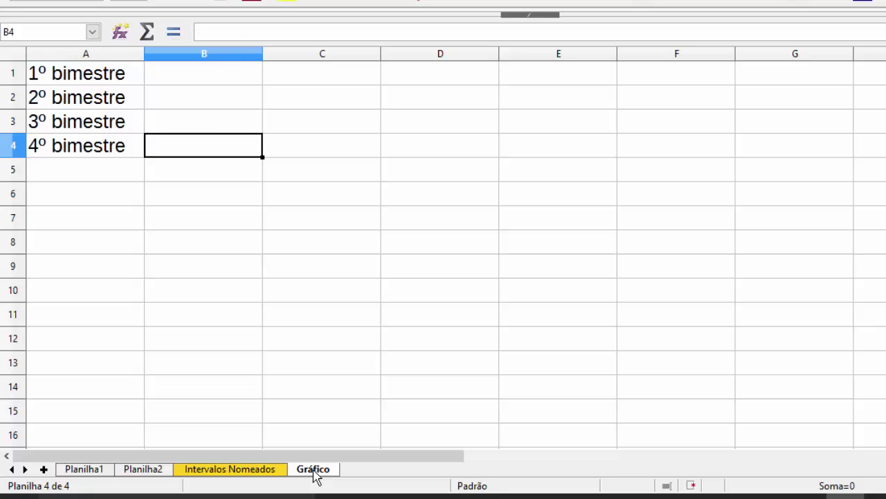
Insert an entire blank row above the 1º bimestre row
key(Up)
key(Up)
key(Up)
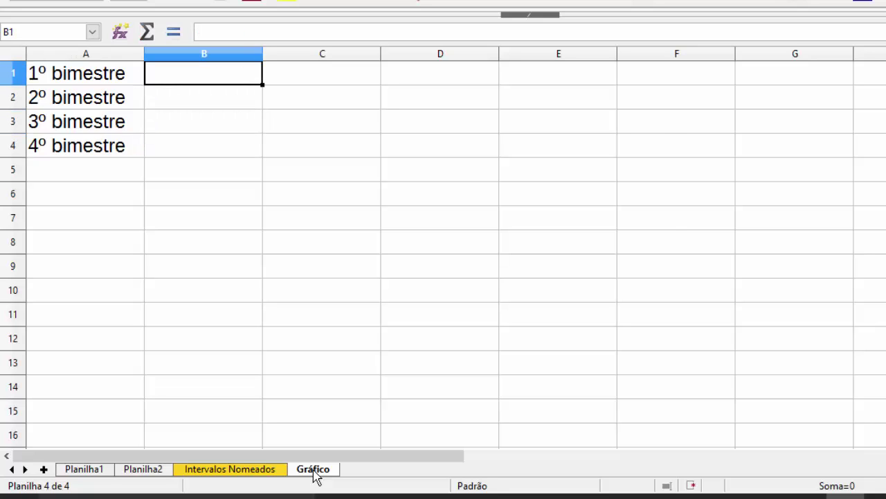
key(ctrl+plus)
key(Down)
key(Return)
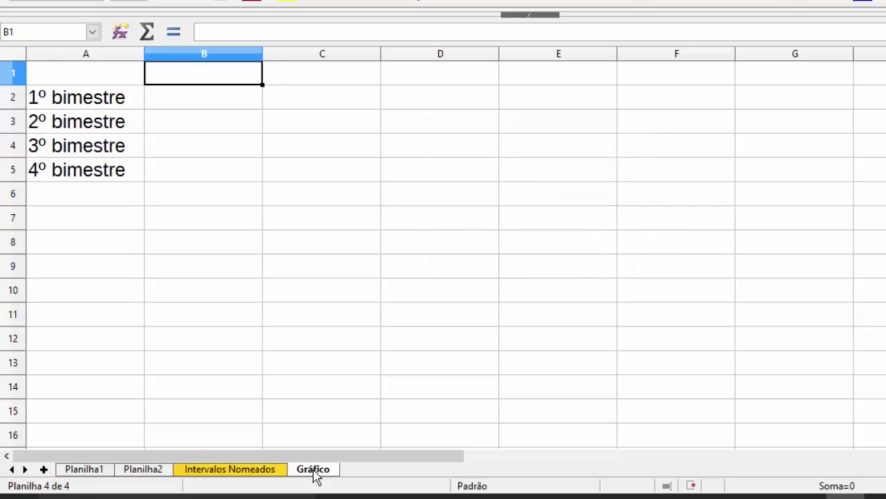
Enter the column heading Português in cell B1
key(Down)
key(Up)
text(P)
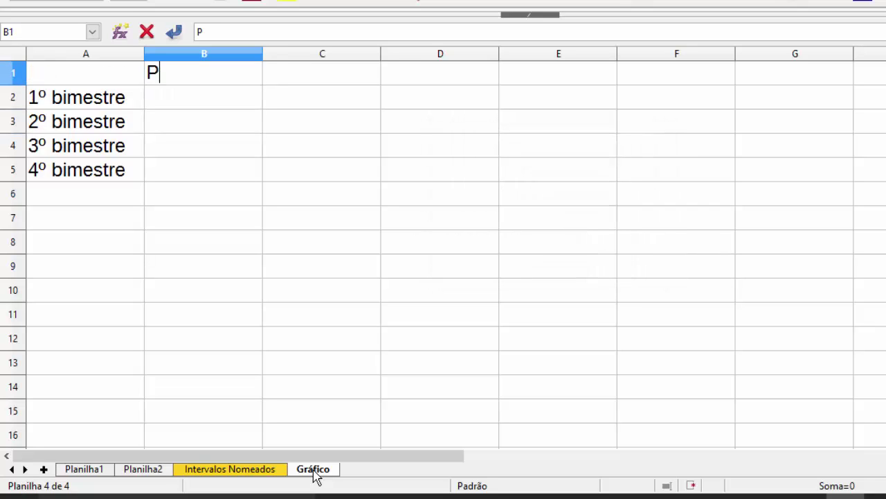
text(ortugu)
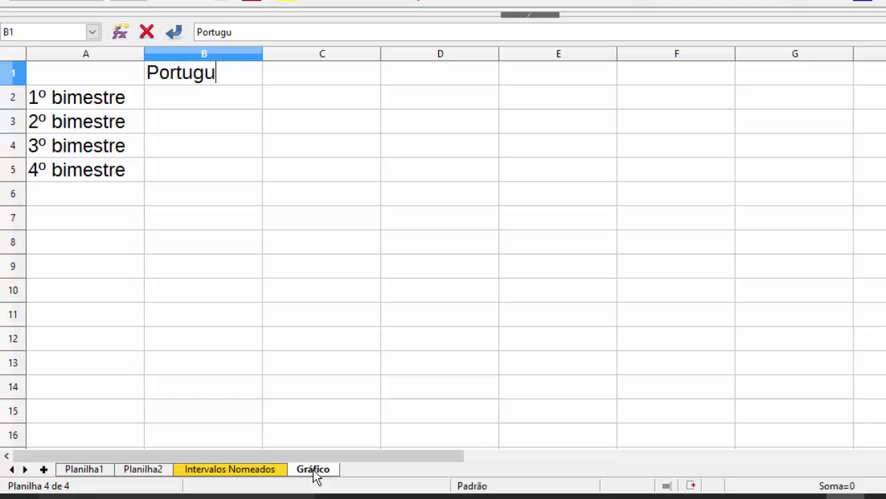
text(es)
key(Tab)
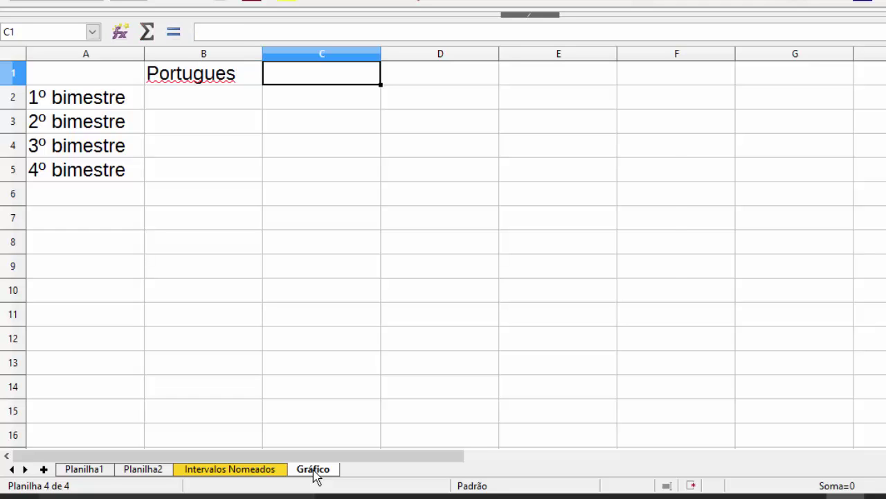
key(BackSpace)
key(Escape)
key(Left)
key(F2)
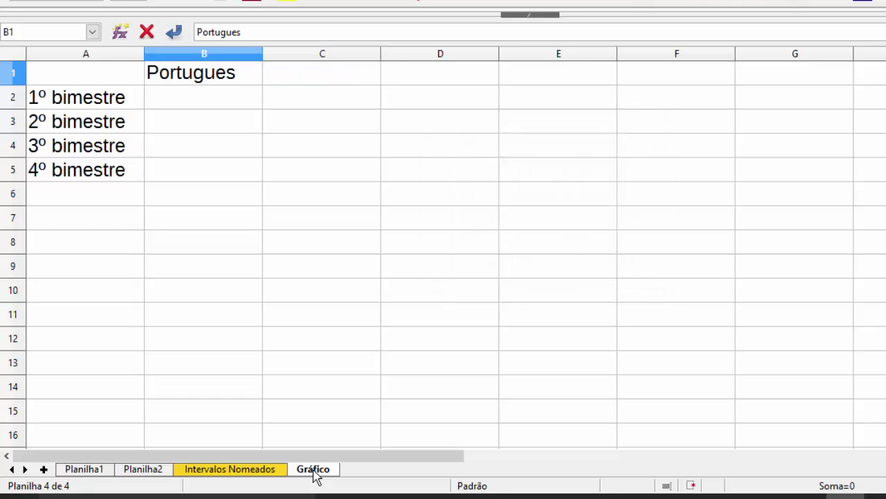
key(BackSpace)
key(BackSpace)
text(ês)
key(Tab)
Enter the column headings Matemática in cell C1 and Inglês in cell D1
text(Matemática)
key(Tab)
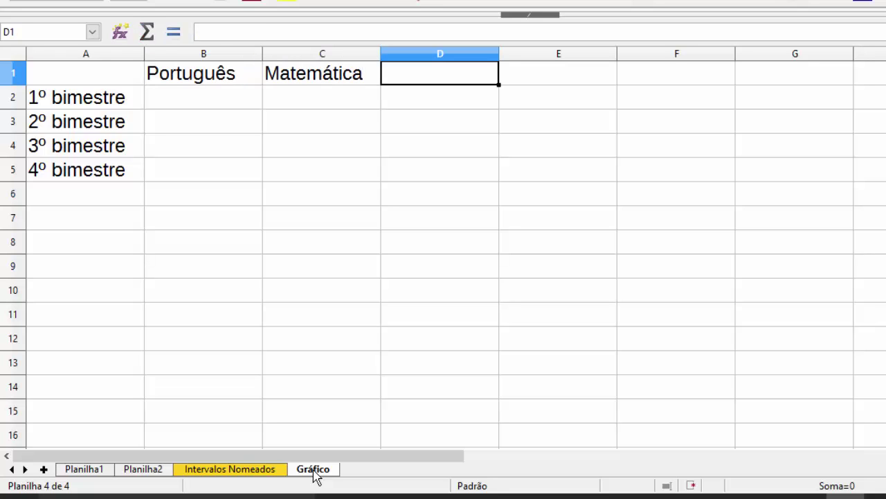
text(Inglês)
key(Return)
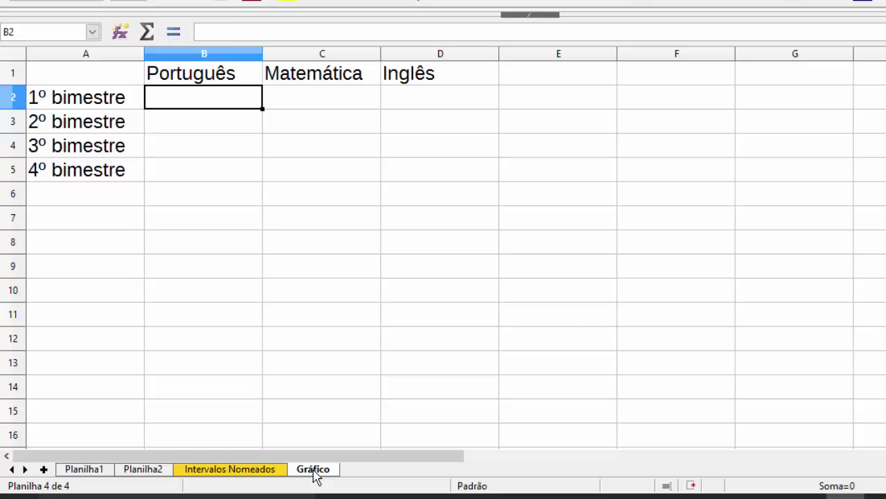
Fill in the Português grades 1, 5, 7 and 10 for the four bimestres in cells B2 to B5
text(1)
key(Return)
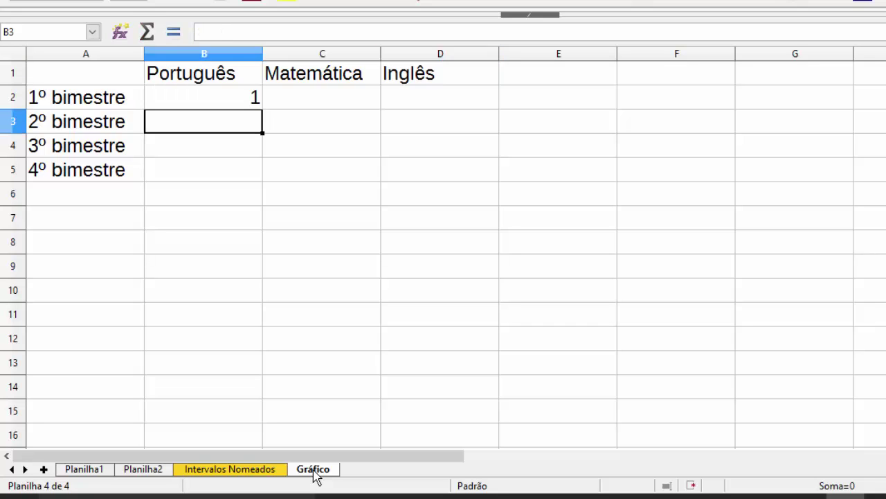
text(5)
key(Return)
text(7)
key(Return)
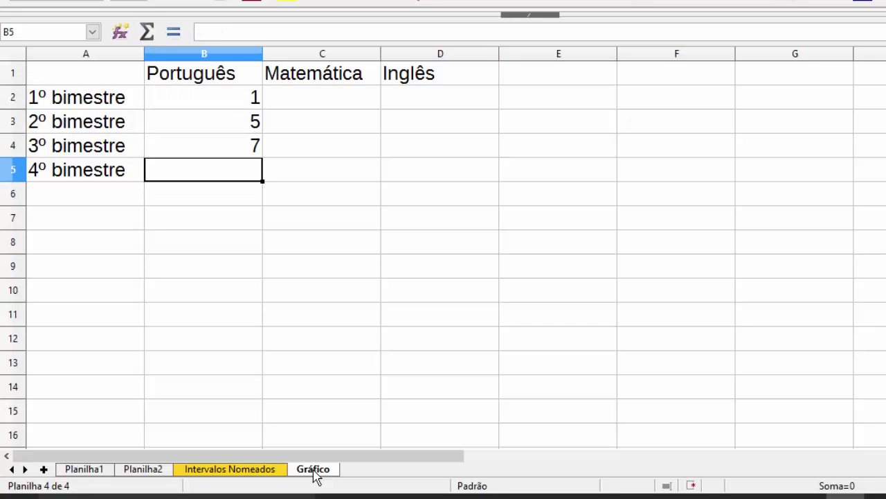
text(10)
key(Return)
Fill in the Matemática grades 10, 8, 5 and 5 for the four bimestres in cells C2 to C5
key(Up)
key(Up)
key(Right)
key(Up)
key(Up)
text(10)
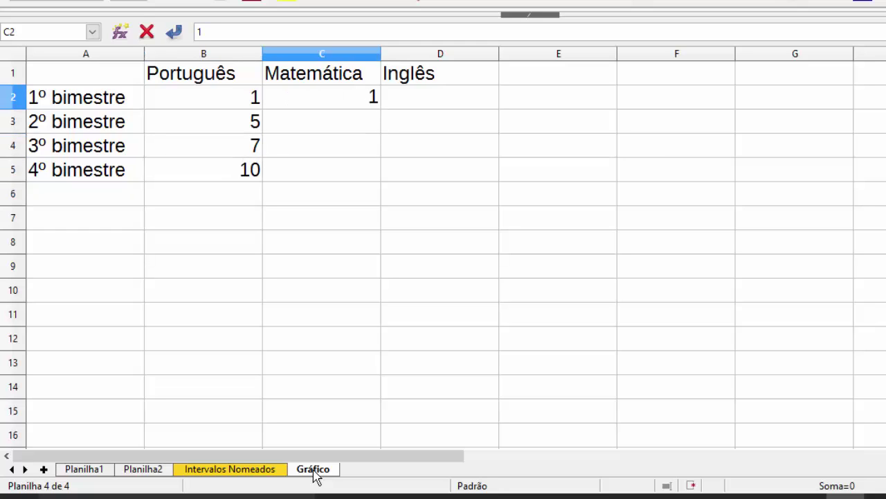
key(Return)
text(8)
key(Return)
text(5)
key(Return)
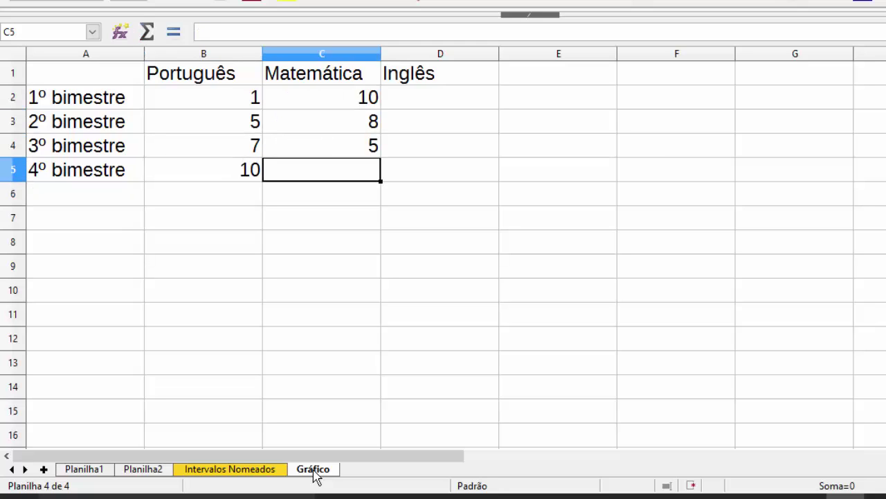
text(5)
key(Up)
Fill in the Inglês grades 8, 8, 9 and 8 for the four bimestres in cells D2 to D5
key(Right)
key(Up)
key(Up)
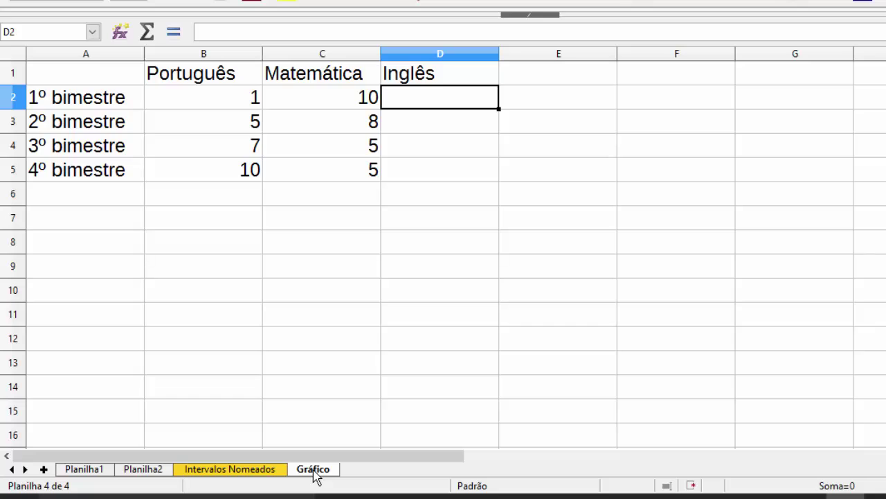
text(8)
key(Return)
text(8)
key(Return)
text(9)
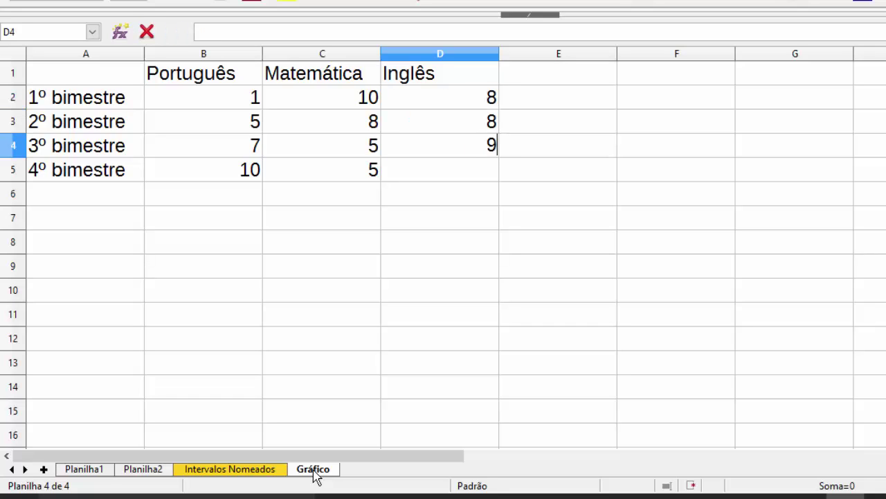
key(Return)
text(8)
key(Return)
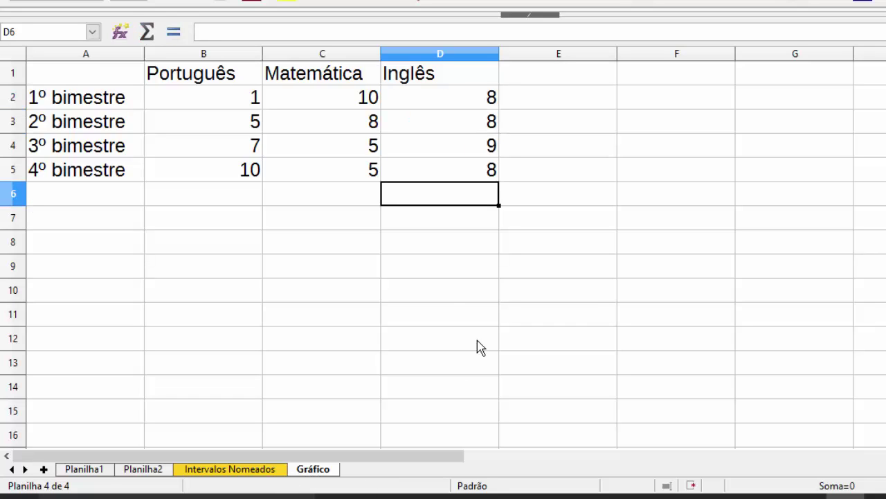
click(595, 311)
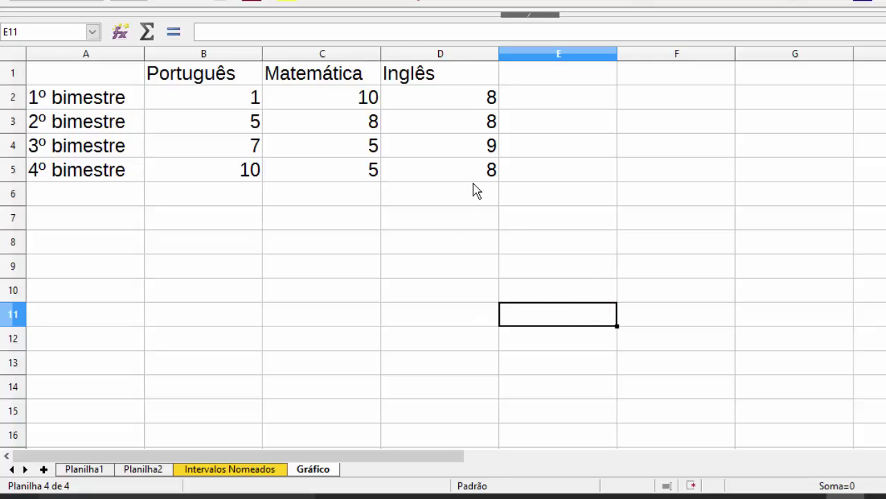
Try selecting the whole table A1:D5, and only the bimestre labels A1:A5 together with the Matemática column C1:C5
drag(101, 74, 470, 173)
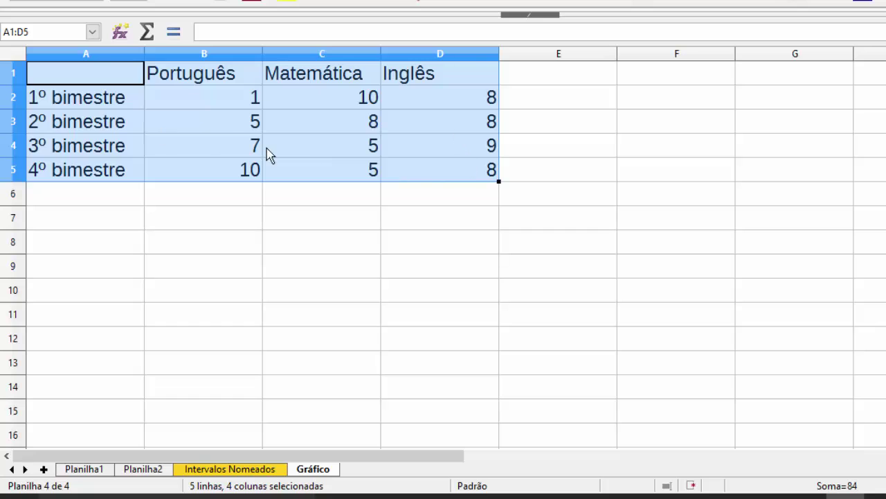
click(224, 104)
drag(60, 70, 131, 174)
ctrl+drag(294, 83, 315, 170)
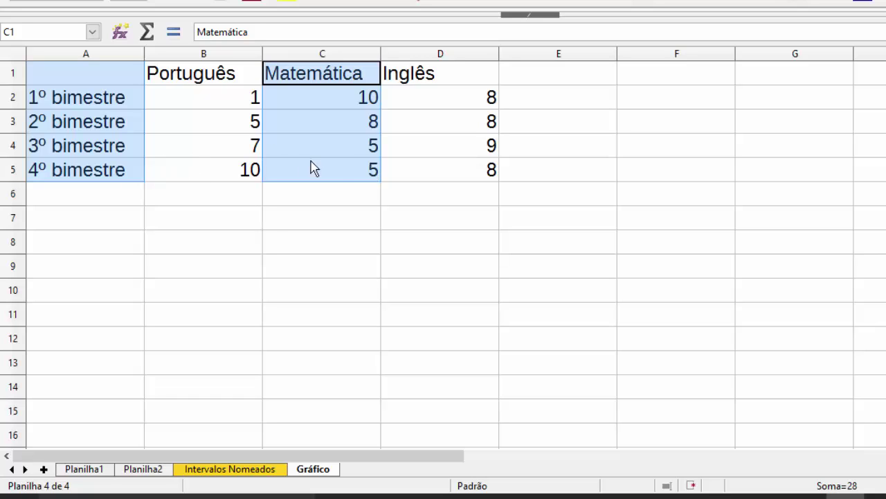
click(325, 223)
Start inserting a chart from the grades table A1:D5 and move the chart wizard higher over the chart
drag(118, 79, 421, 173)
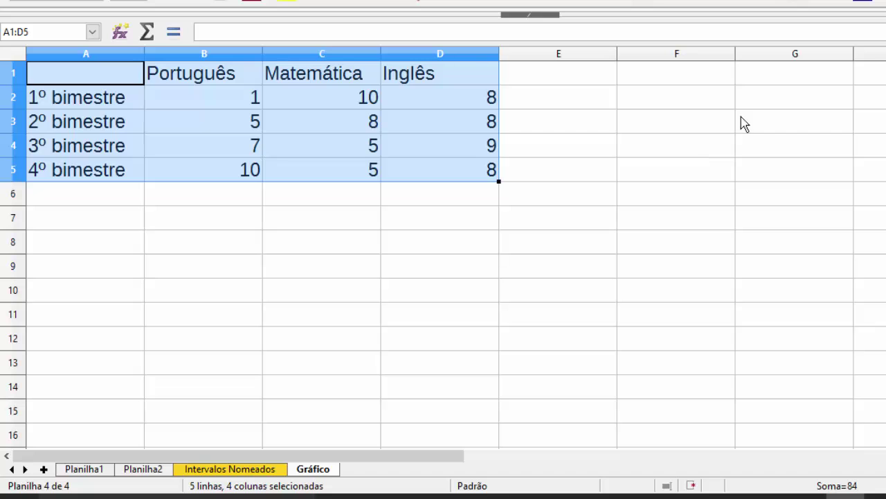
click(128, 28)
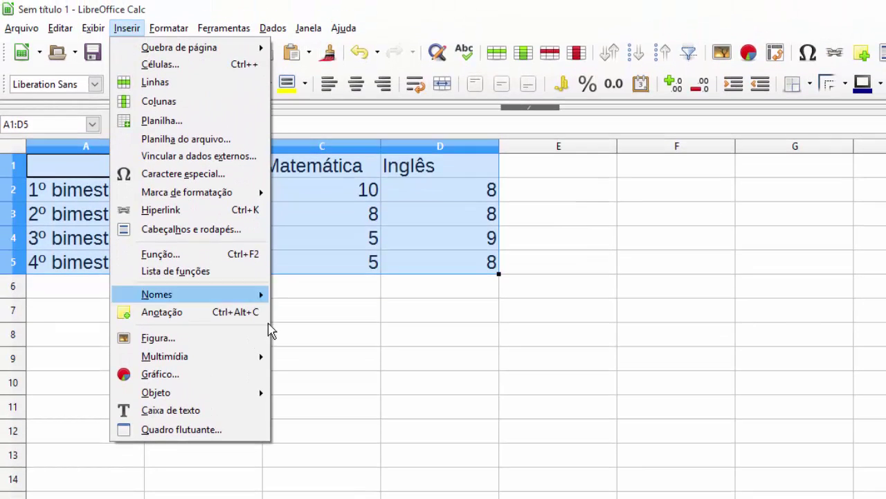
click(207, 374)
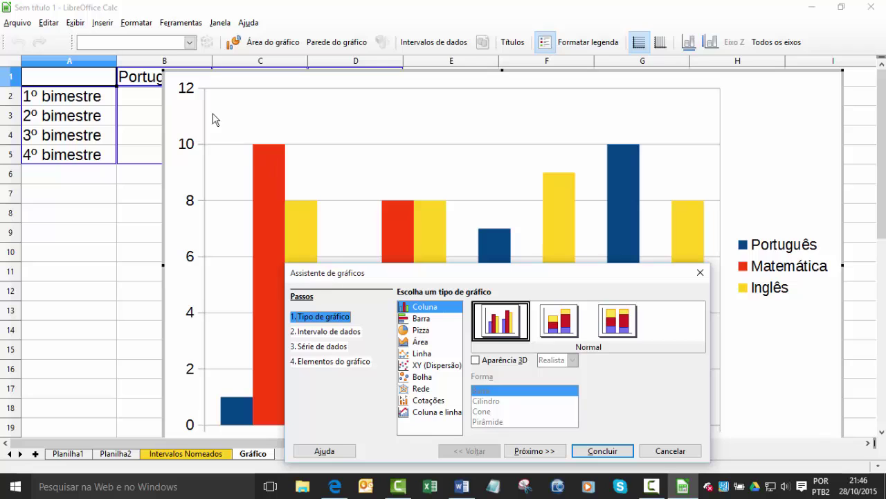
drag(597, 276, 579, 157)
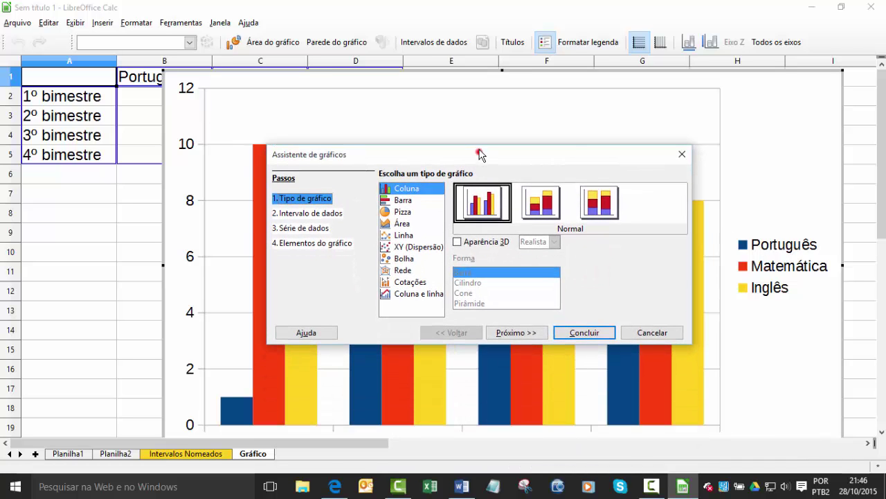
drag(477, 152, 473, 124)
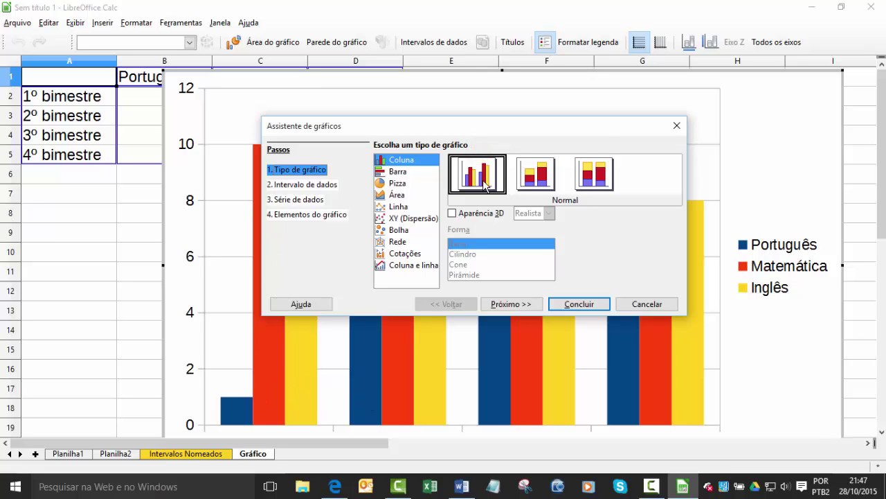
Preview the stacked and percentage stacked column subtypes, and return to the Normal subtype
click(518, 182)
click(596, 185)
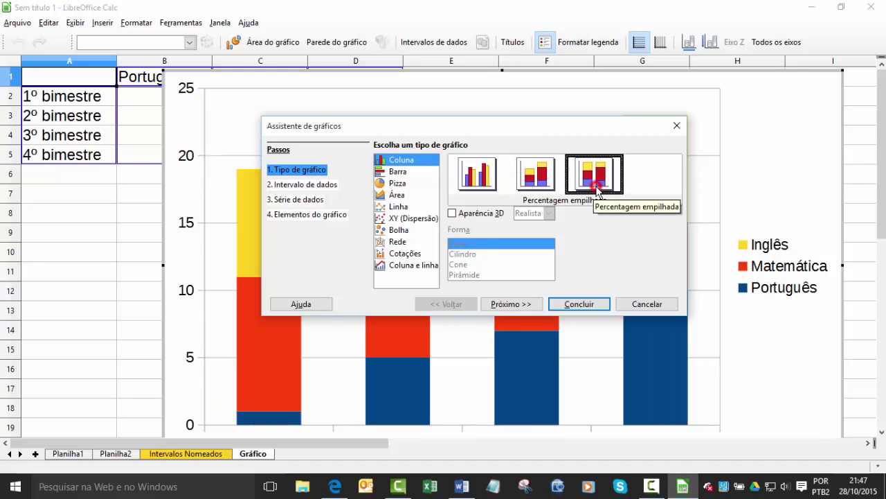
click(478, 178)
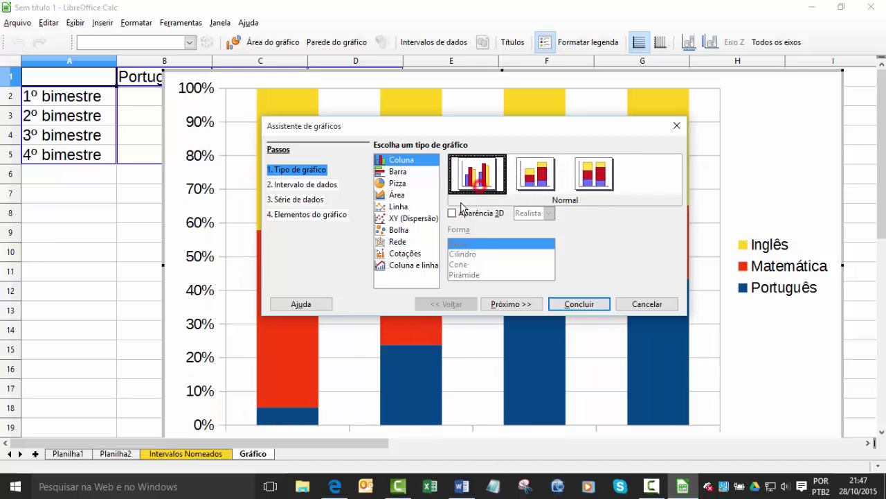
Try the column chart's 3D appearance with the Simples scheme, and turn the 3D appearance back off
click(452, 214)
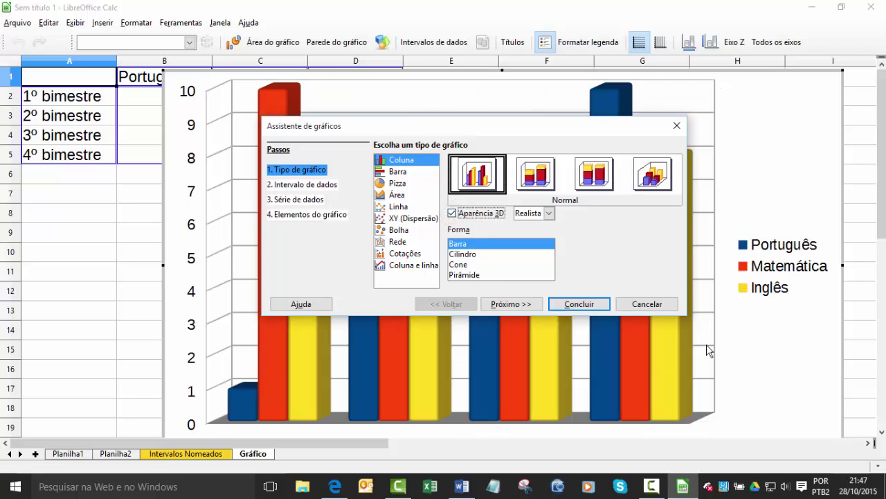
drag(633, 128, 454, 114)
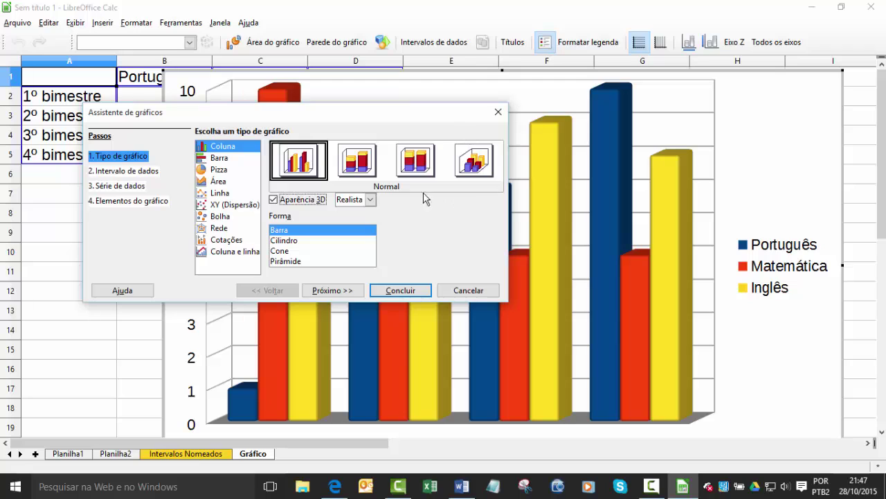
click(371, 200)
click(352, 211)
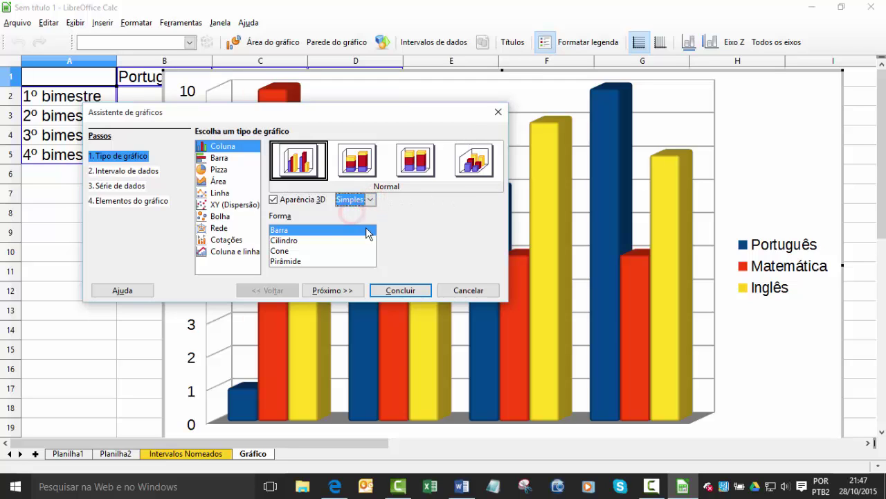
click(303, 203)
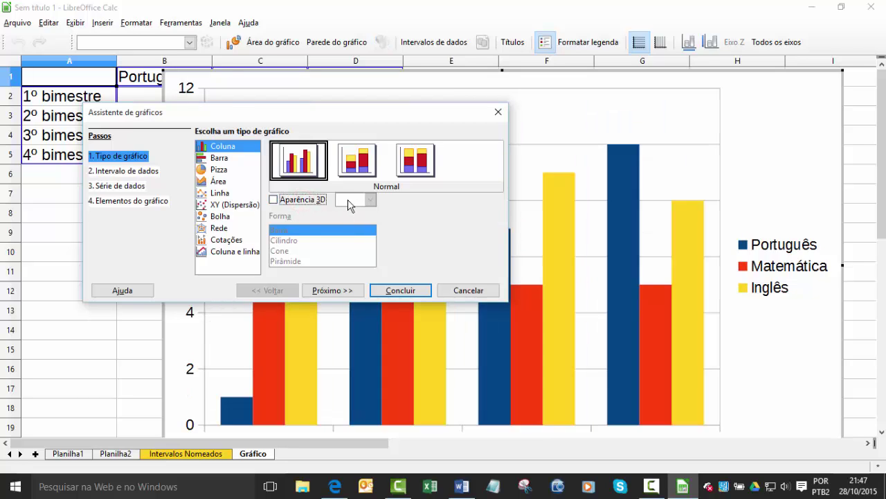
Preview the Barra, Pizza, Área and XY (Dispersão) chart types, and return to the Coluna type
click(222, 159)
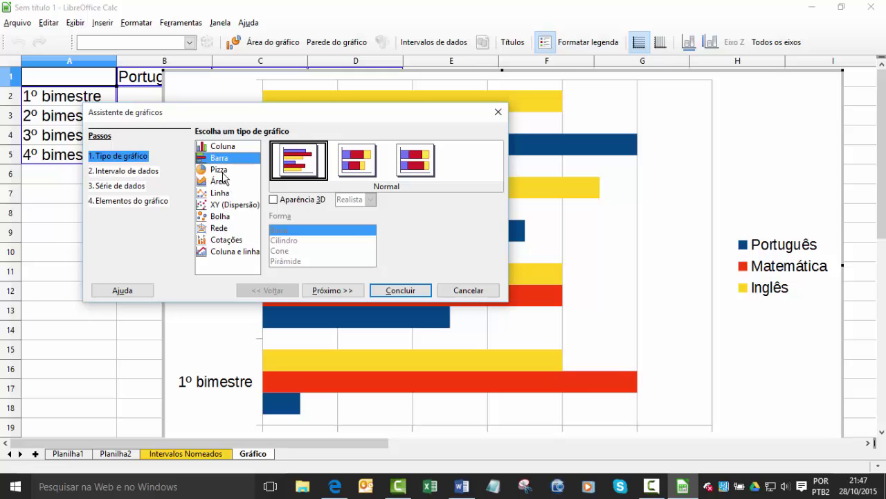
click(221, 173)
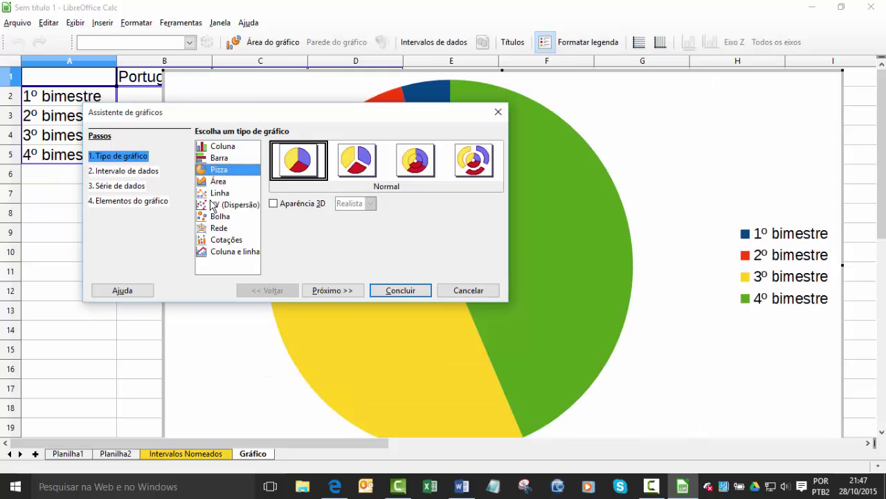
click(217, 181)
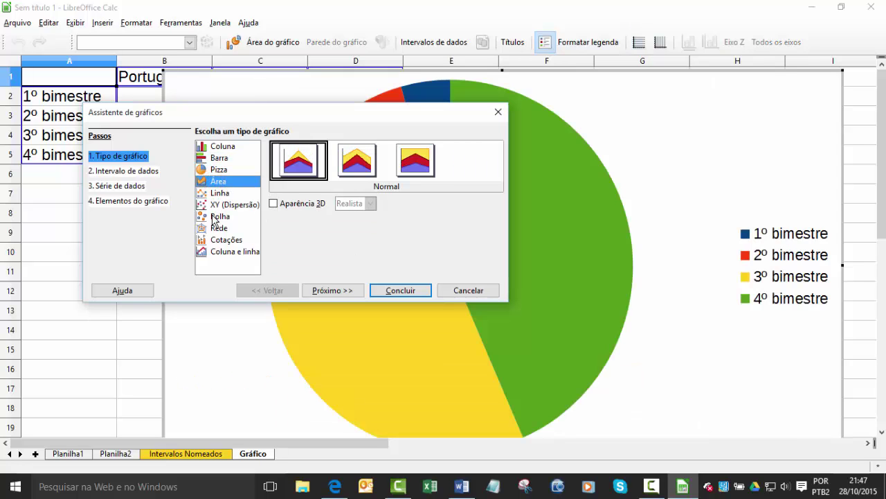
click(232, 205)
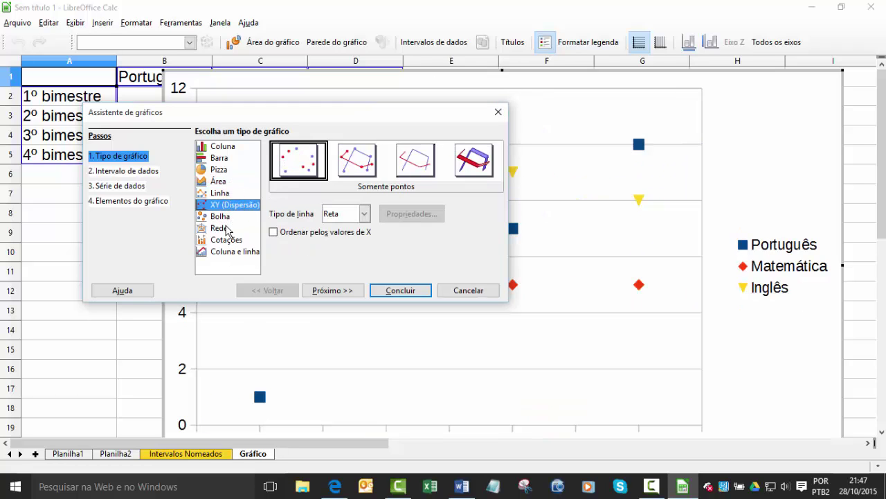
click(228, 146)
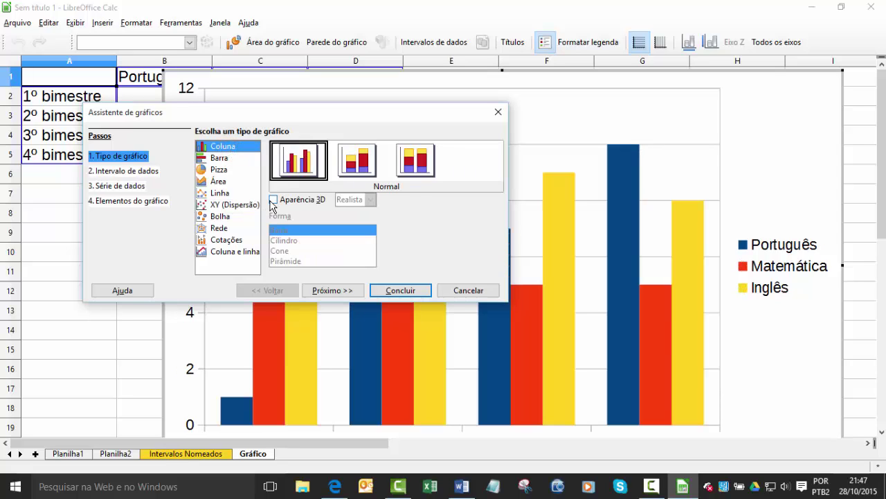
Turn on the column chart's 3D appearance and arrange the data series of range A1:D5 in rows
click(274, 200)
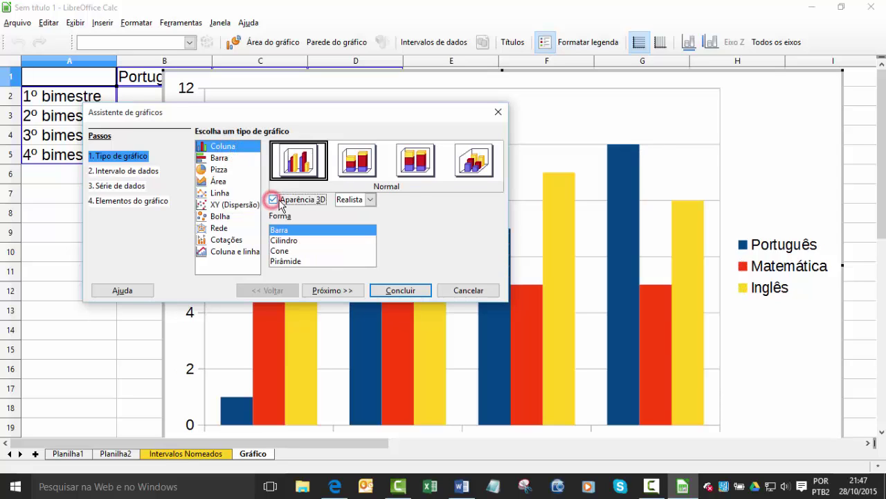
click(332, 291)
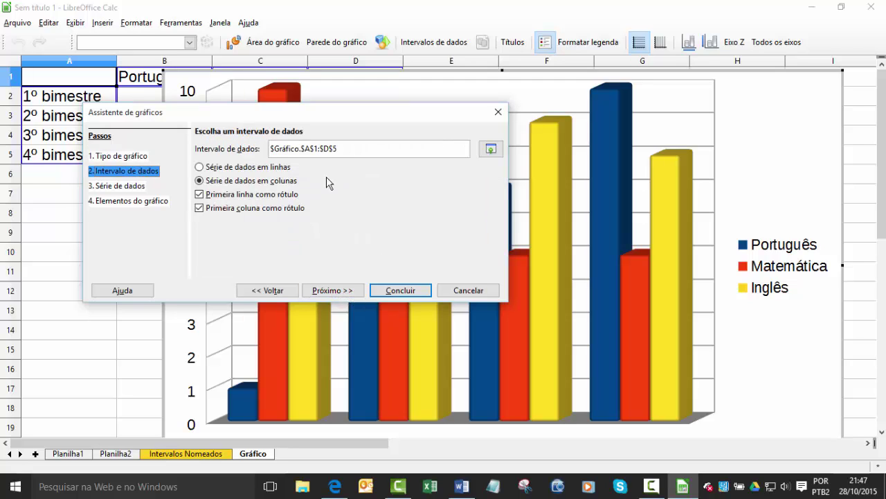
drag(347, 151, 269, 149)
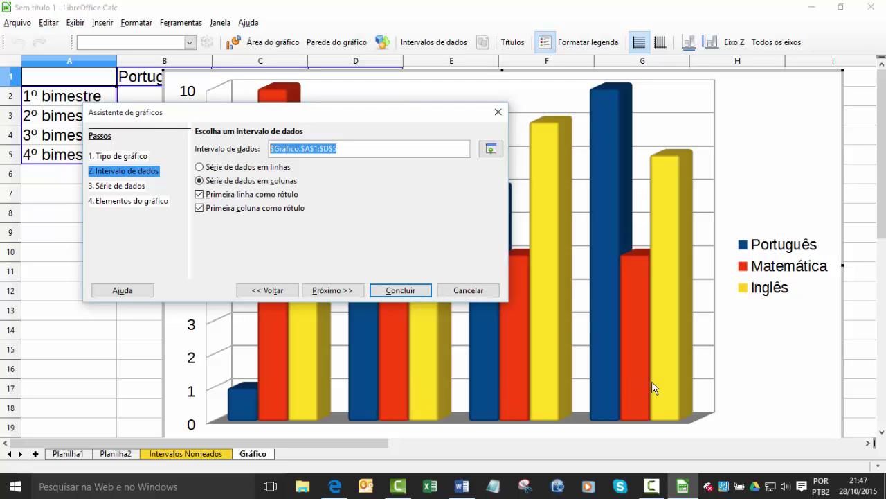
click(201, 169)
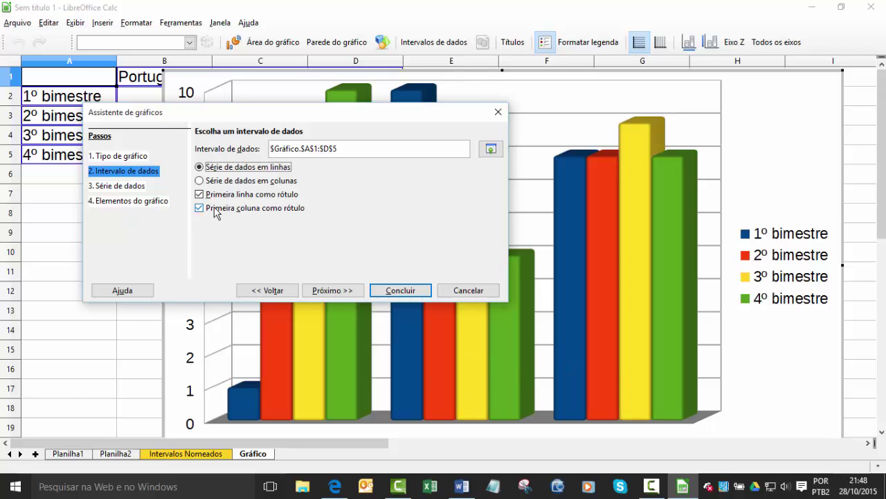
Examine the name, Y values and fill colour ranges of the 2º bimestre data series
click(129, 186)
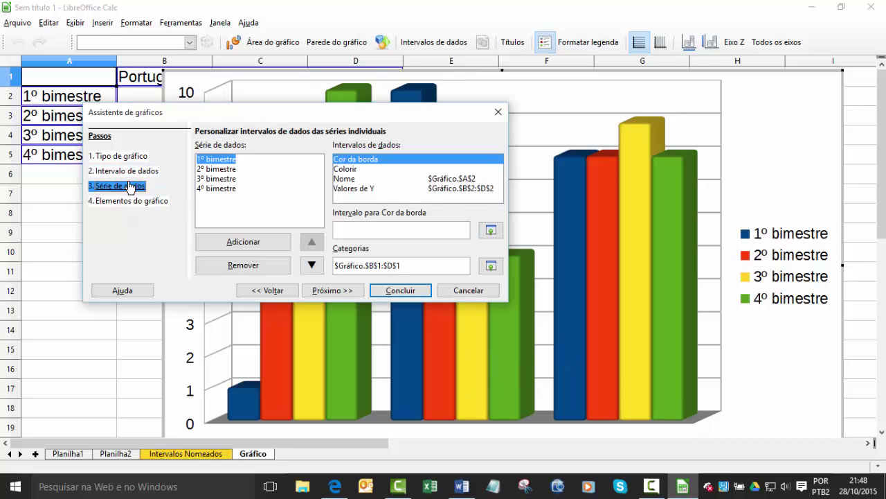
click(216, 169)
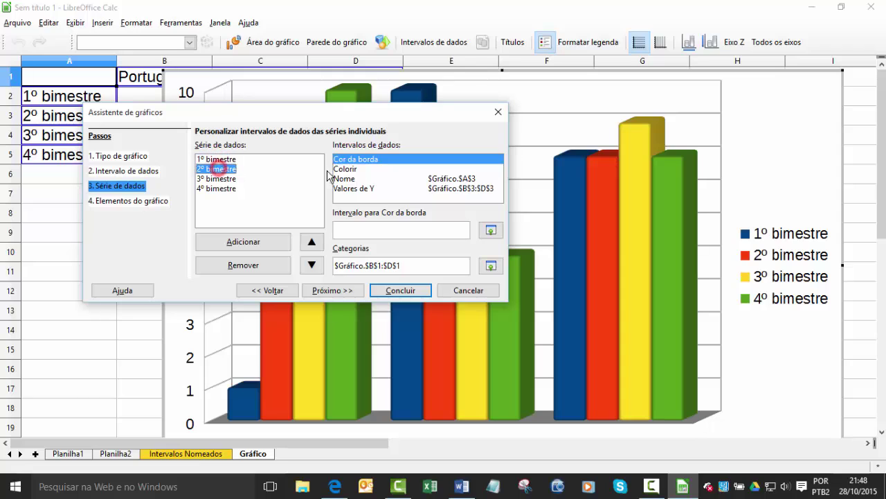
click(368, 169)
click(367, 179)
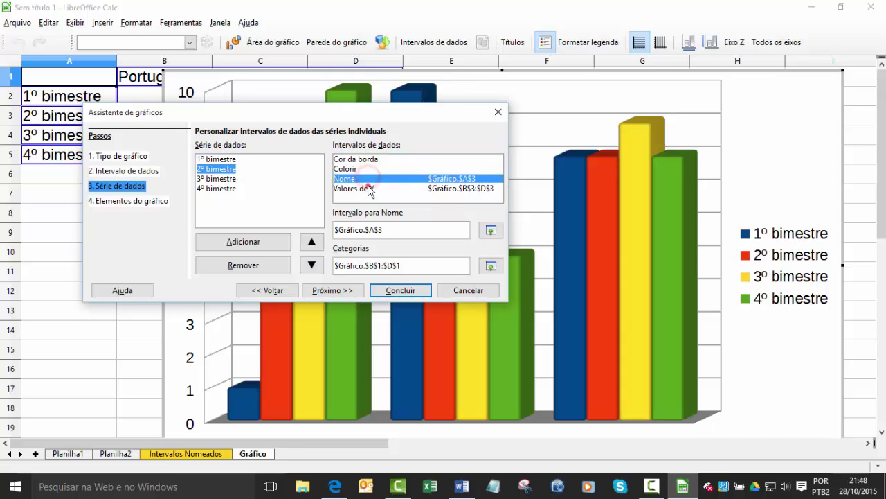
click(370, 189)
click(370, 170)
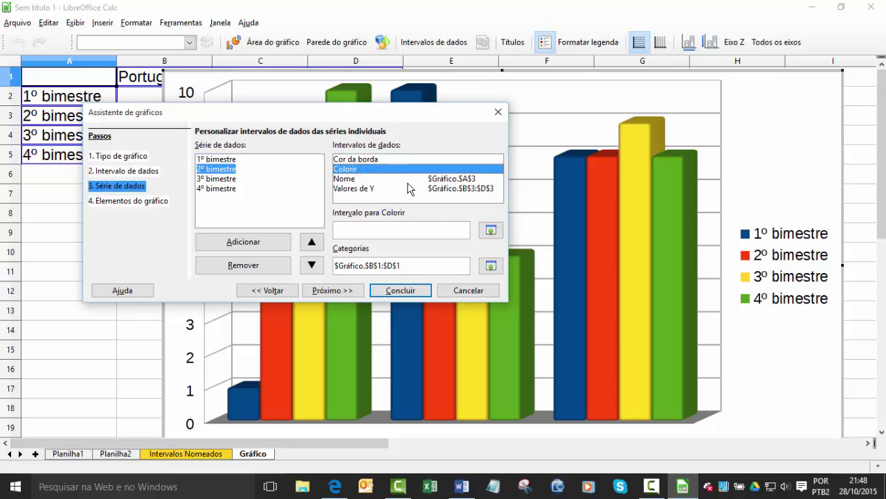
Title the chart "Boletim escolar", label the X axis "Matérias" and the Y axis "Notas", and finish creating the chart
click(156, 201)
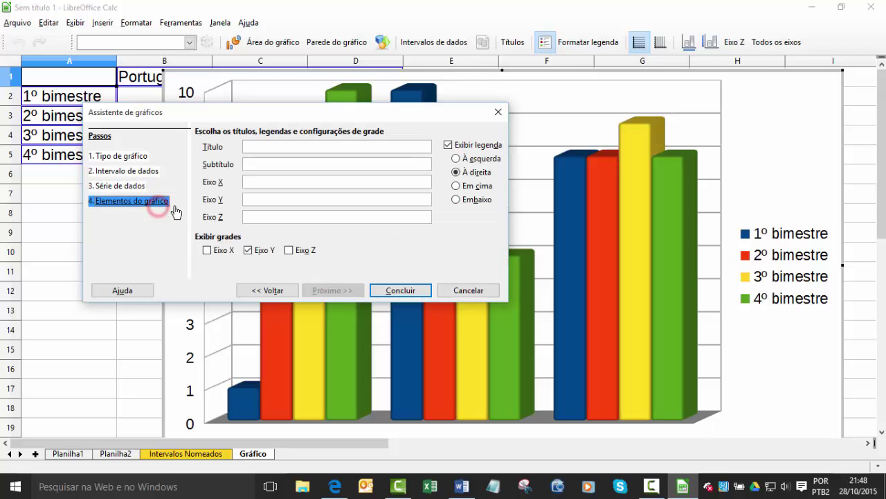
click(260, 149)
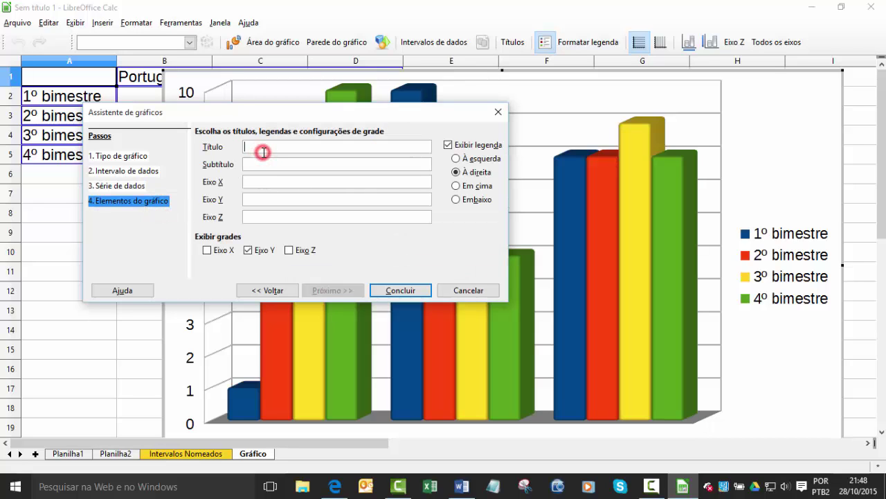
text(Boletim escolar)
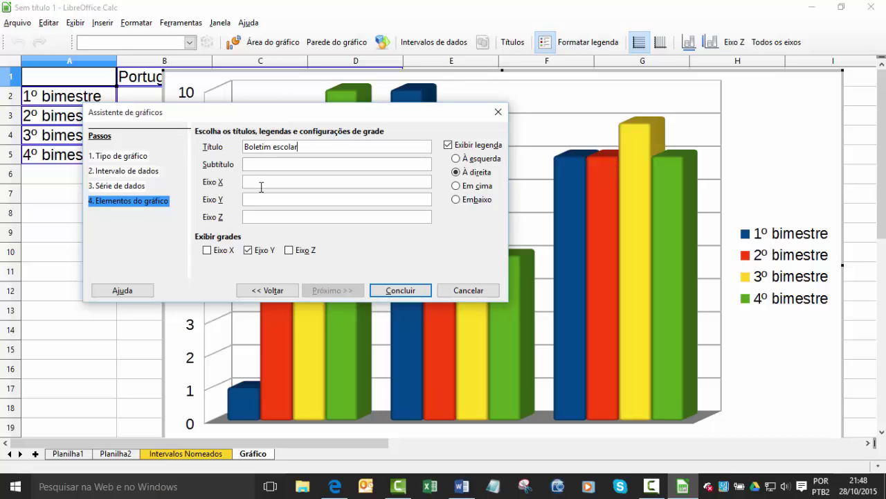
text(Mat)
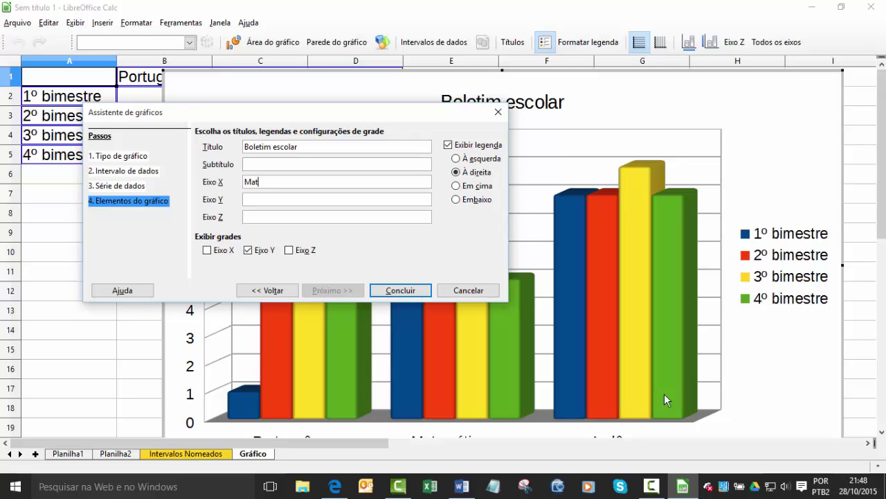
text(érias)
click(664, 393)
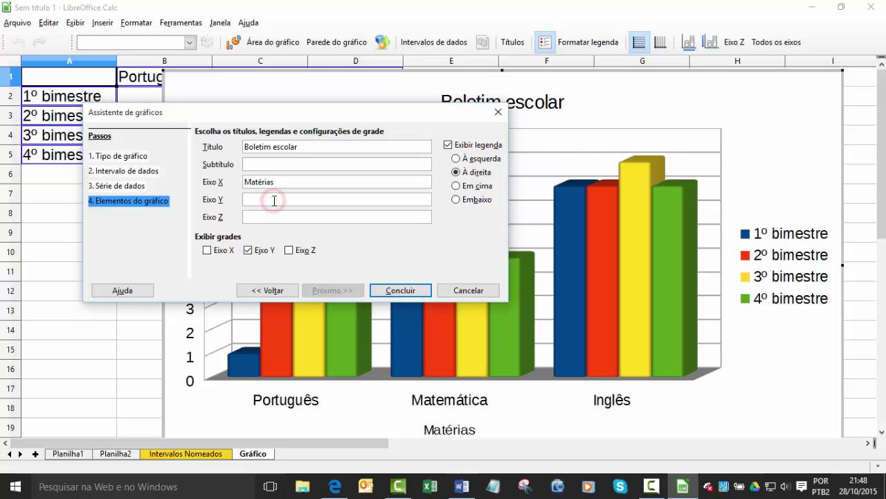
text(Notas)
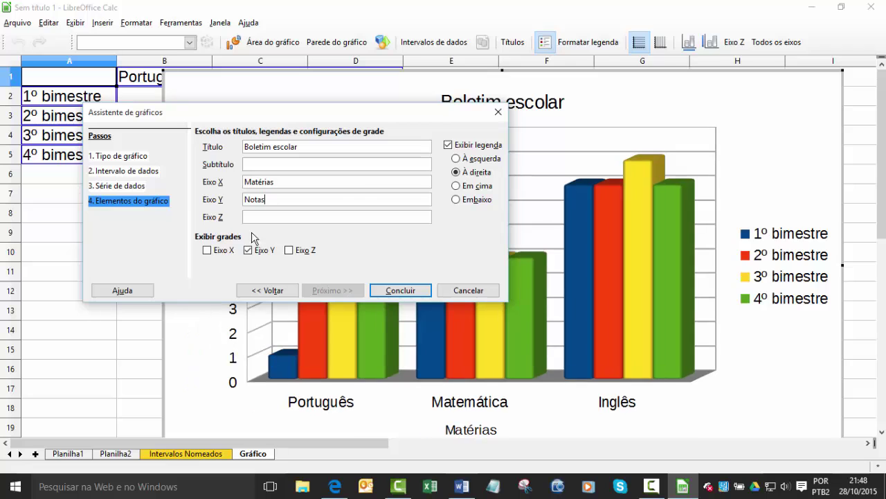
click(401, 290)
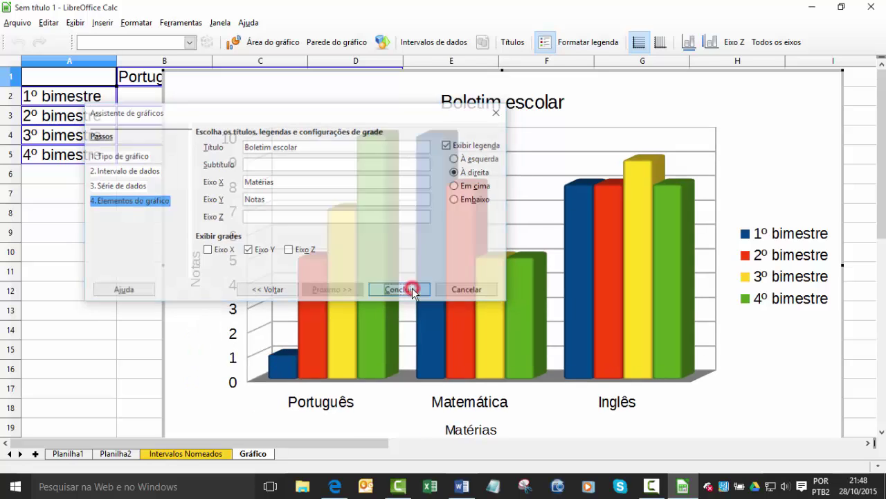
Shrink the chart to about 13.1 × 6.4 cm and place it just below the grades table
click(798, 115)
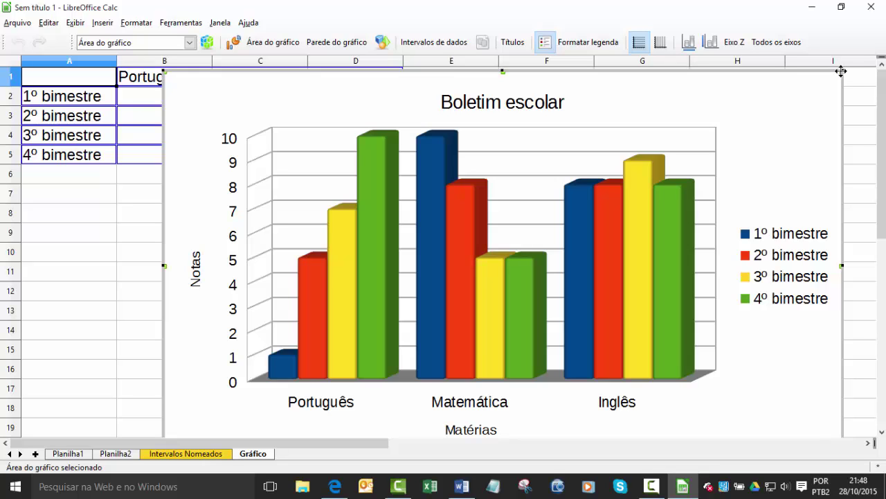
drag(841, 71, 452, 316)
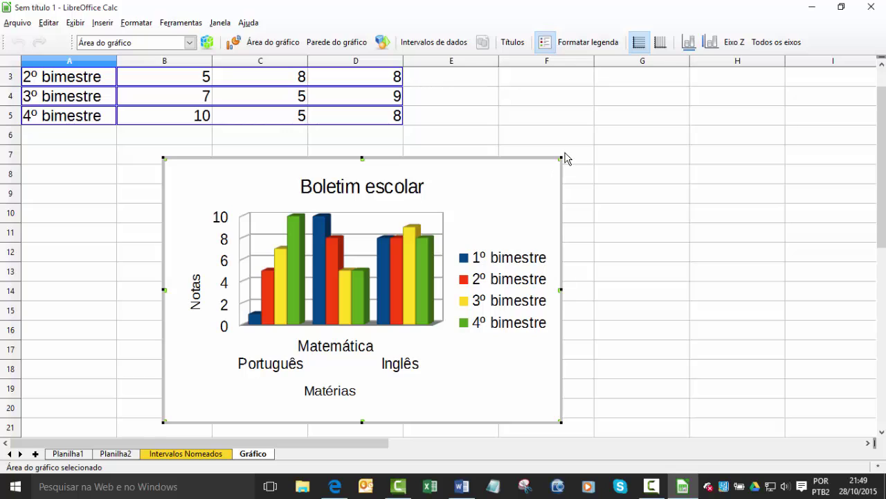
drag(561, 158, 660, 147)
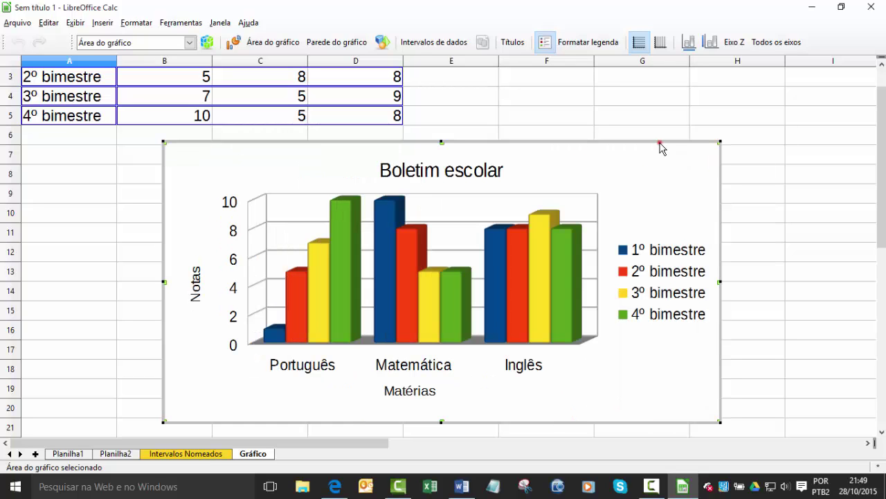
click(659, 143)
click(567, 157)
click(488, 142)
drag(488, 142, 386, 138)
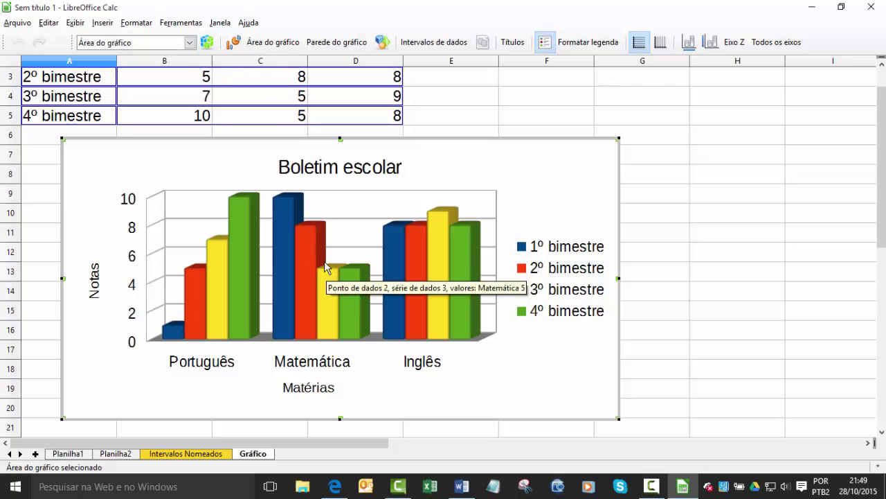
Select the chart's legend, view the chart area's border settings without changing them, and leave chart editing
click(188, 42)
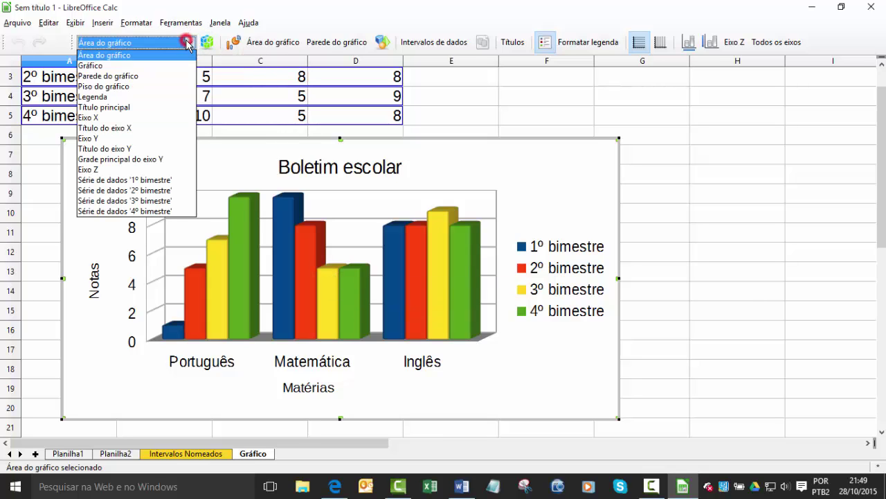
click(135, 97)
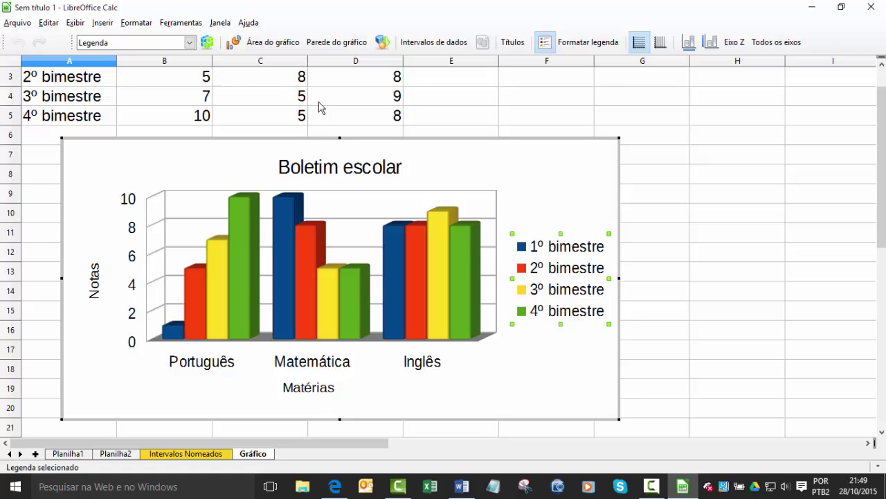
click(288, 42)
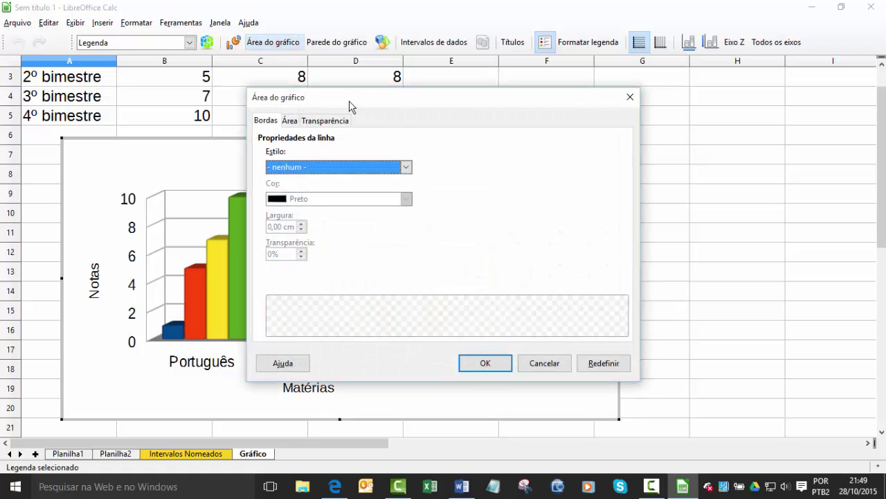
click(627, 99)
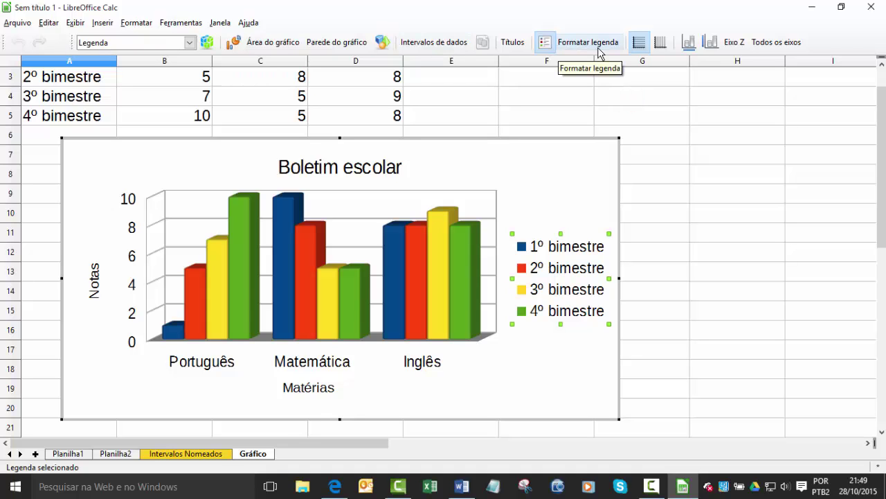
click(724, 142)
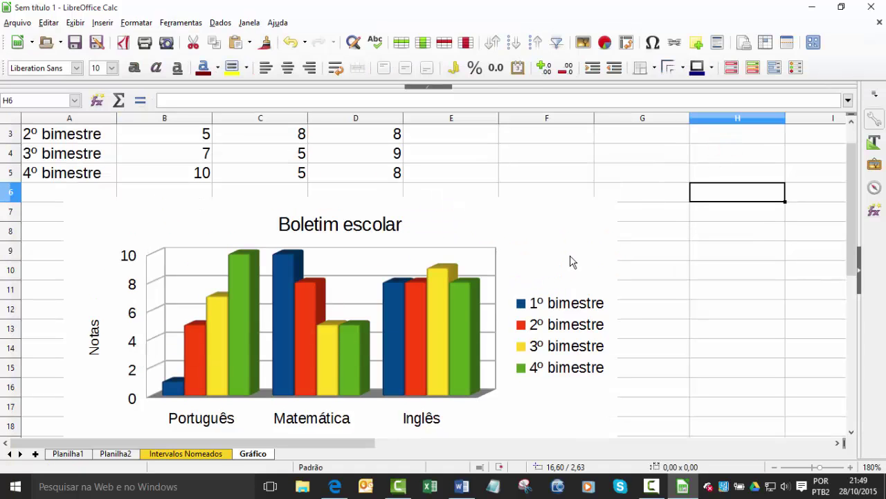
Compare selecting the Boletim escolar chart as an object with opening it for editing, and return to the sheet's cells
click(462, 216)
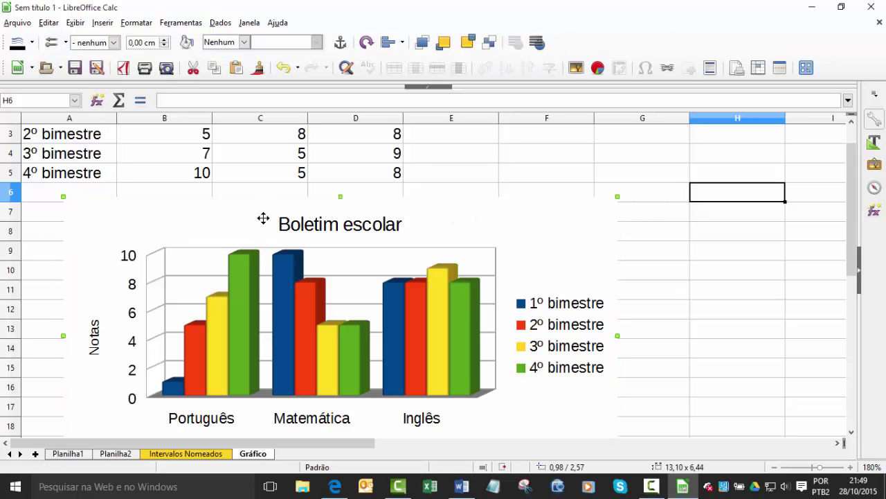
click(164, 210)
click(347, 174)
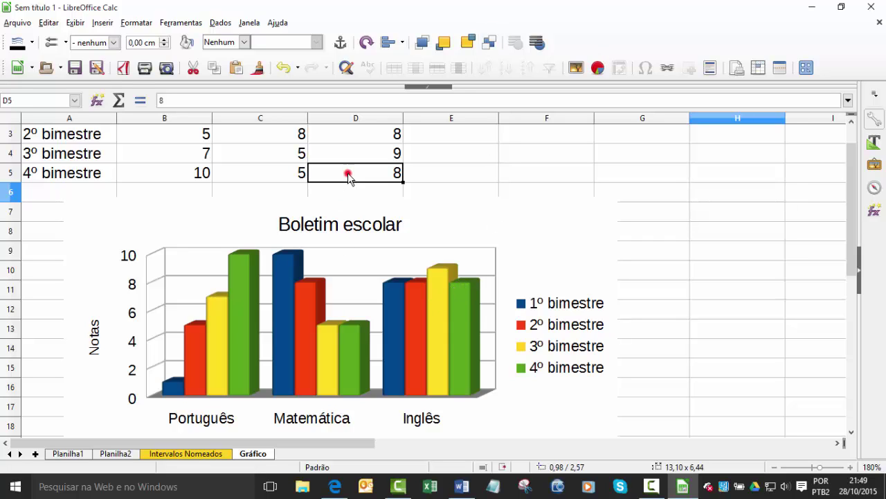
click(629, 233)
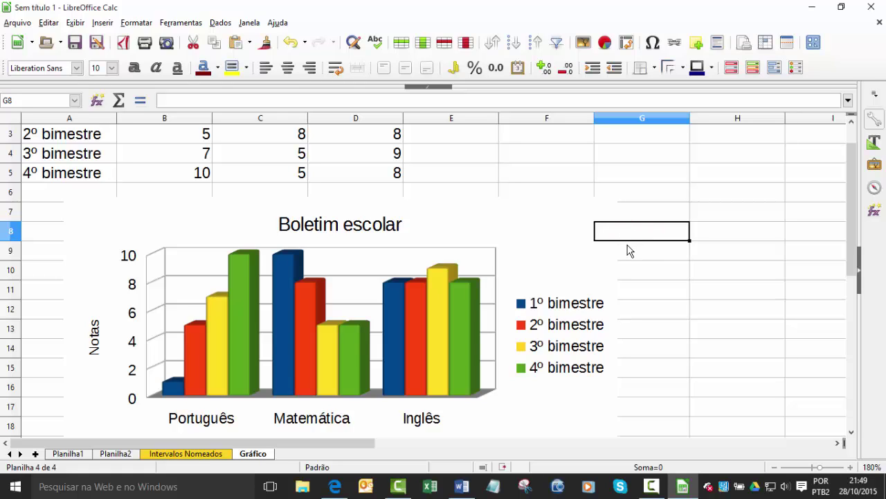
click(529, 233)
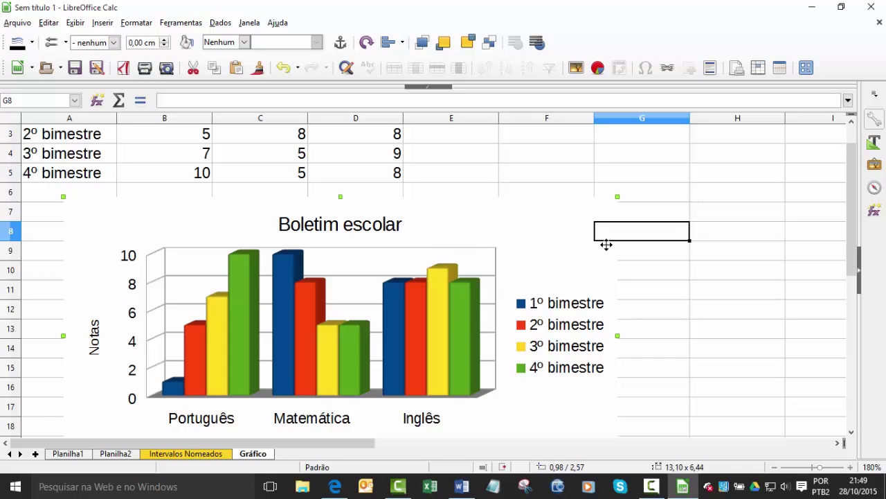
double_click(530, 210)
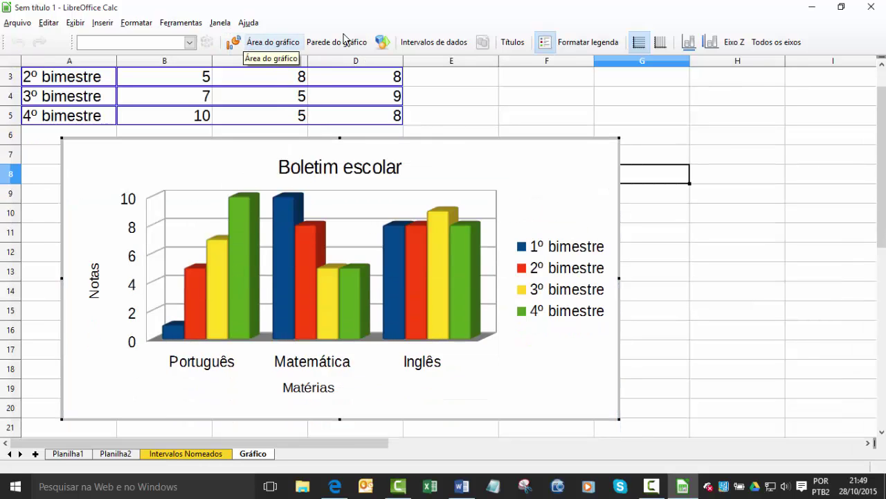
click(727, 133)
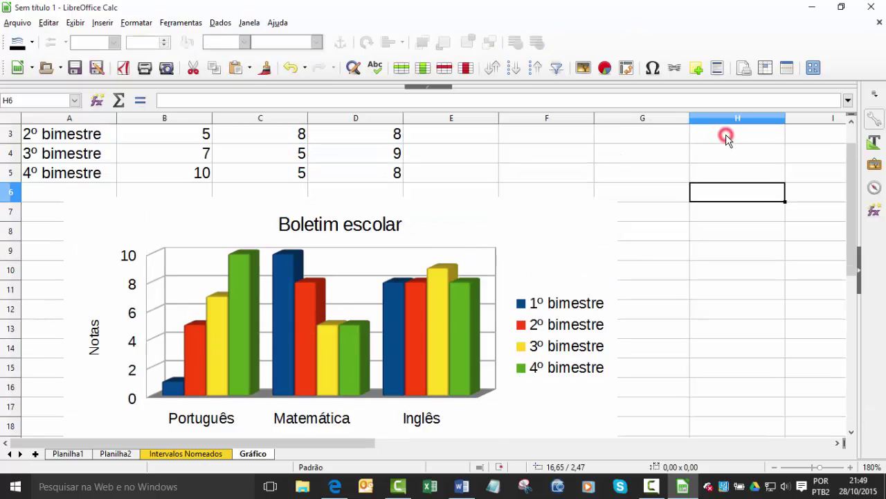
Add a new sheet after the Gráfico sheet and go to its cell A1
click(767, 194)
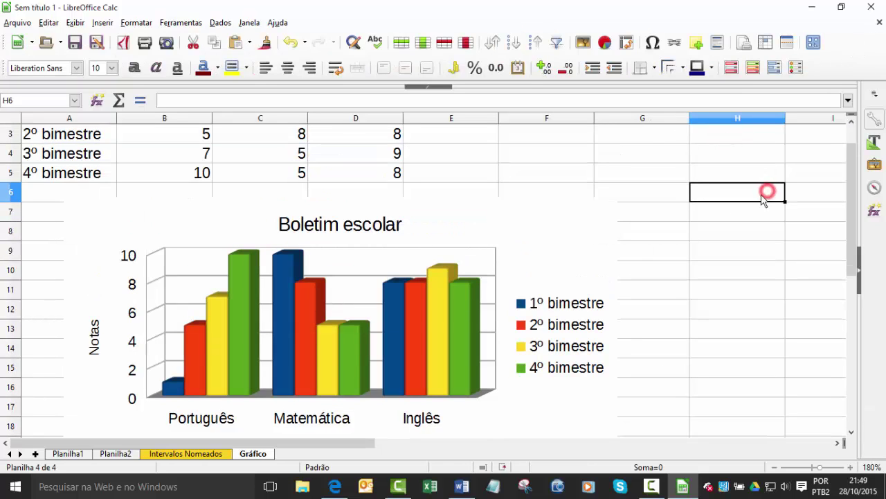
click(35, 453)
click(187, 268)
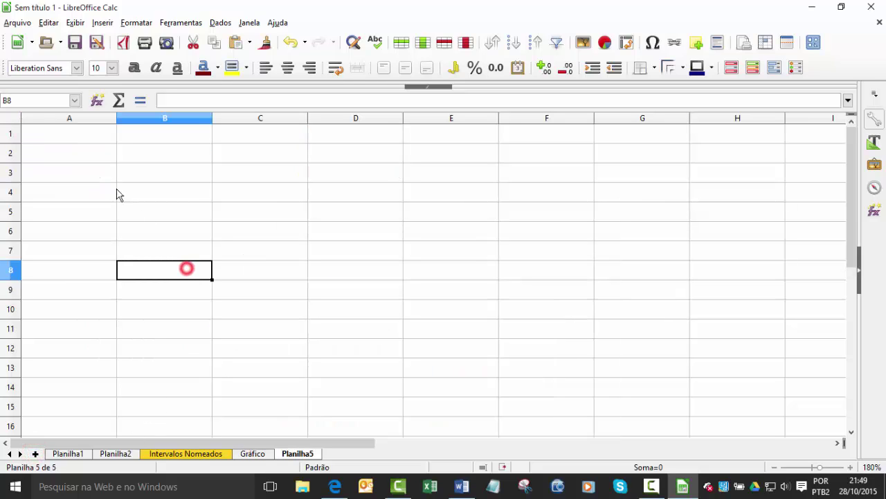
click(99, 159)
click(79, 141)
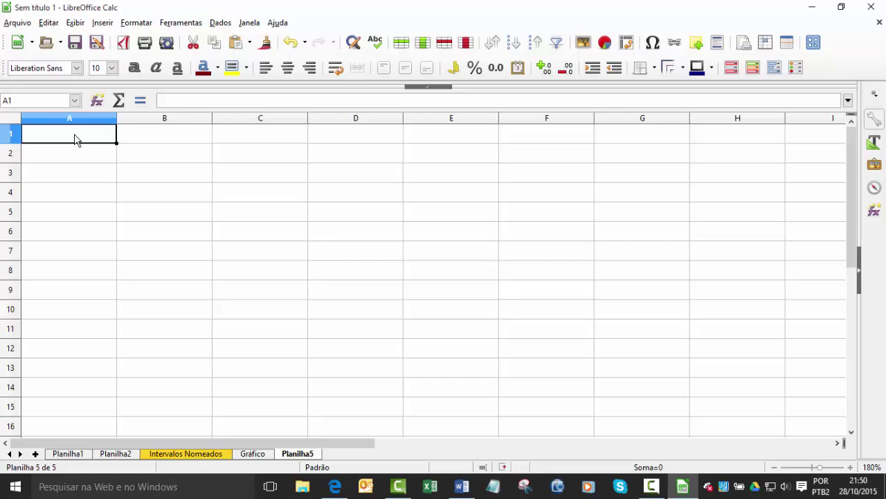
Examine the sheet's limits by jumping to its last row and last column, and return to cell A1
key(ctrl+Down)
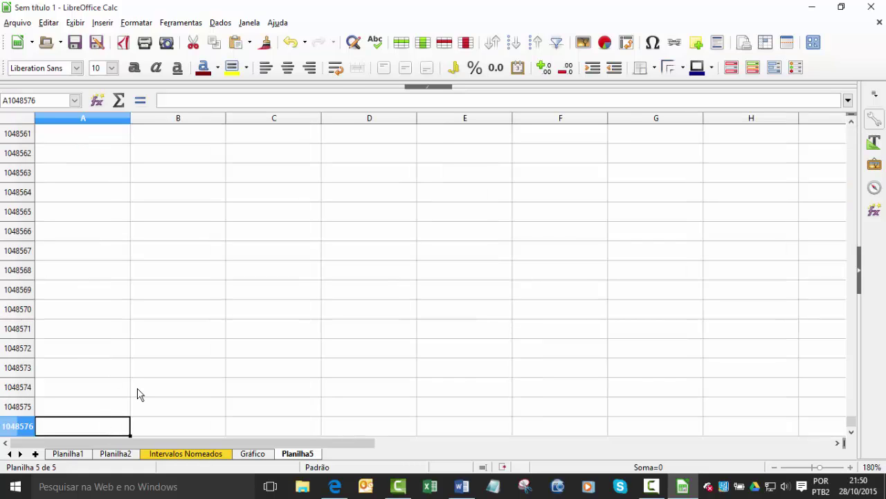
key(ctrl+Right)
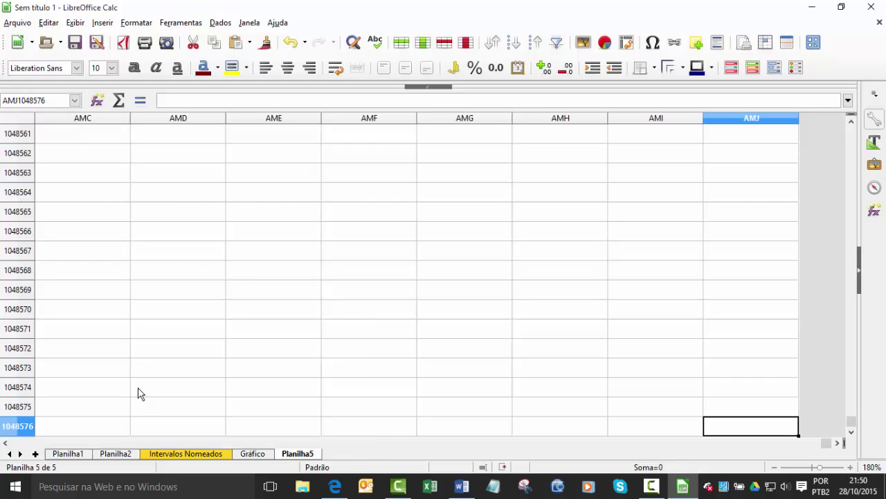
key(ctrl+Home)
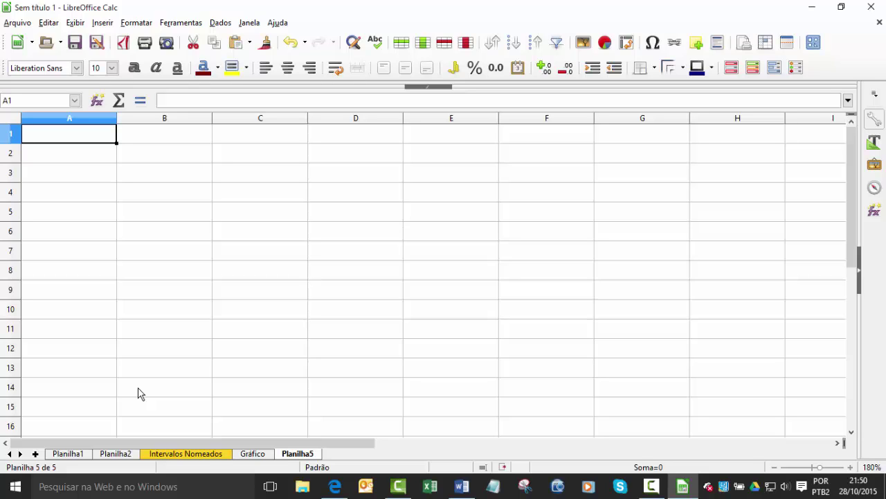
Enter "as" in cell A1 and "s" in each of cells A2 to A5
text(as)
key(Return)
text(s s s)
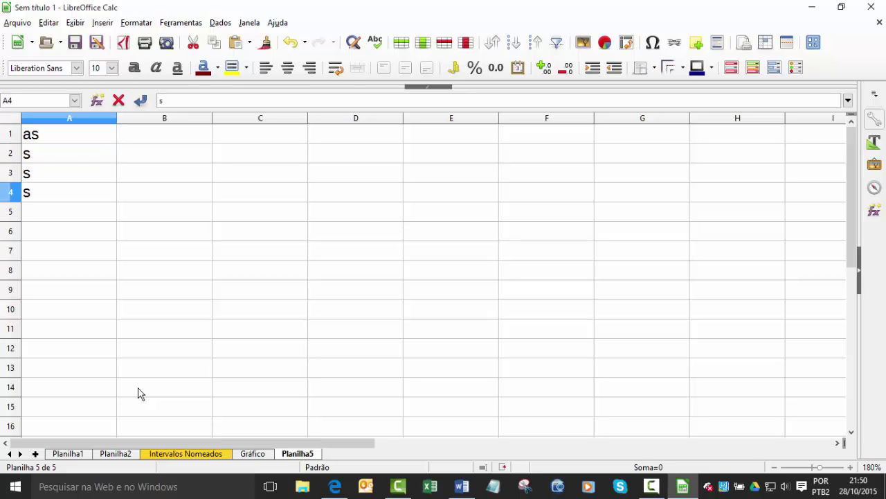
key(Return)
text(s)
key(Return)
Select all cells of the sheet to check how many rows and columns it has, and clear the selection
key(Up)
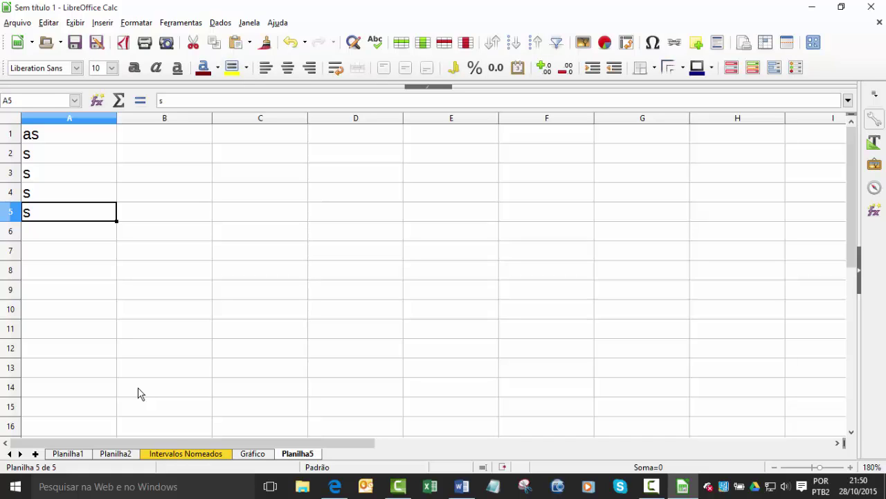
key(ctrl+a)
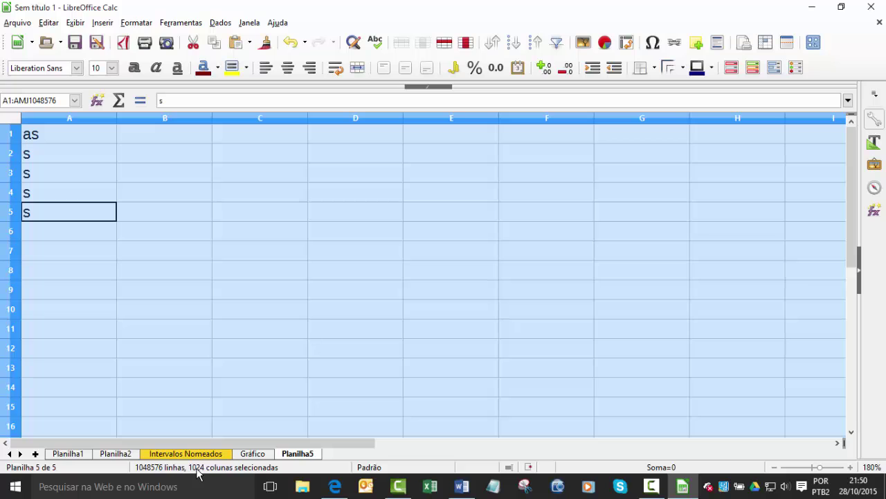
click(379, 273)
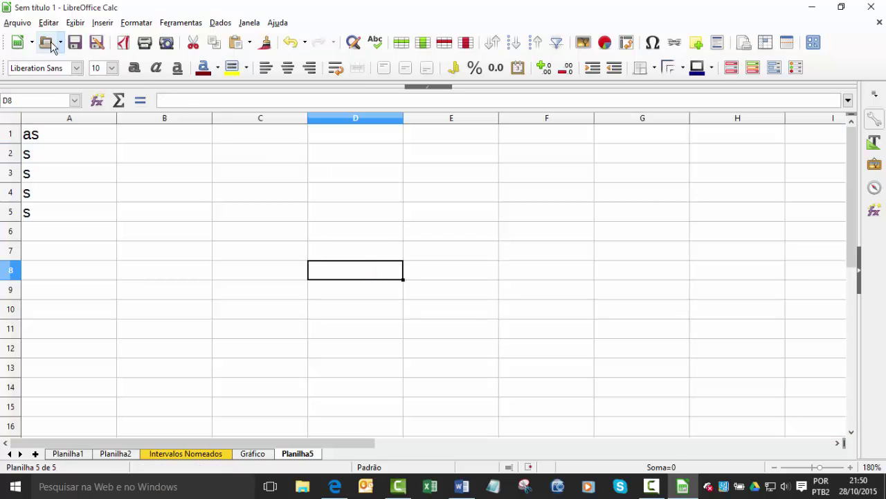
Save the spreadsheet as "Dicas complementares" in ODF (.ods) format in the TEMP folder and close it
click(74, 41)
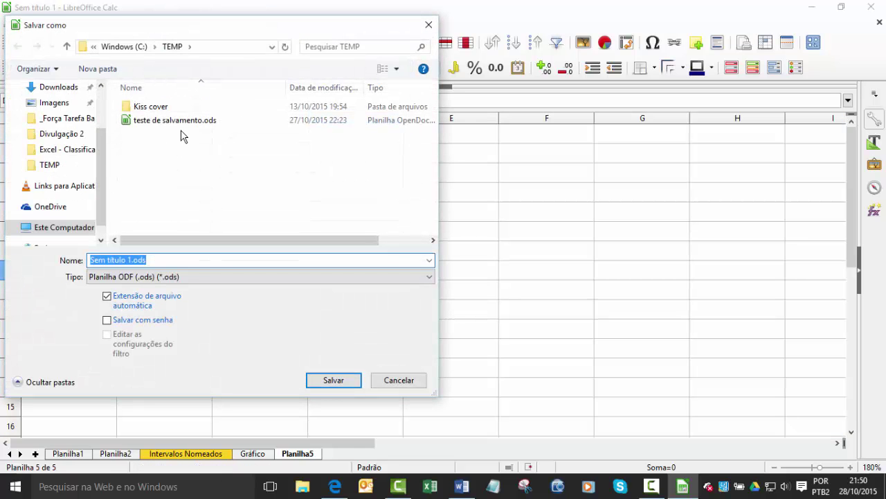
click(184, 123)
click(148, 257)
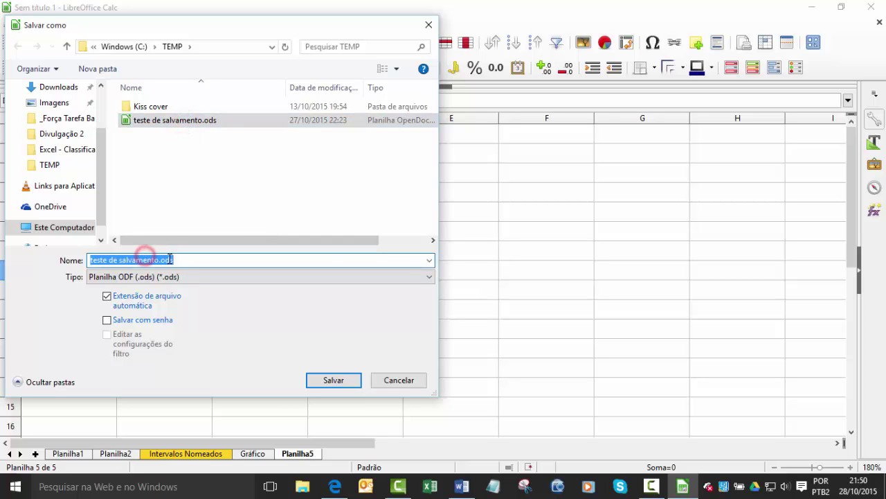
click(174, 259)
triple_click(204, 259)
text(Dicas complementares)
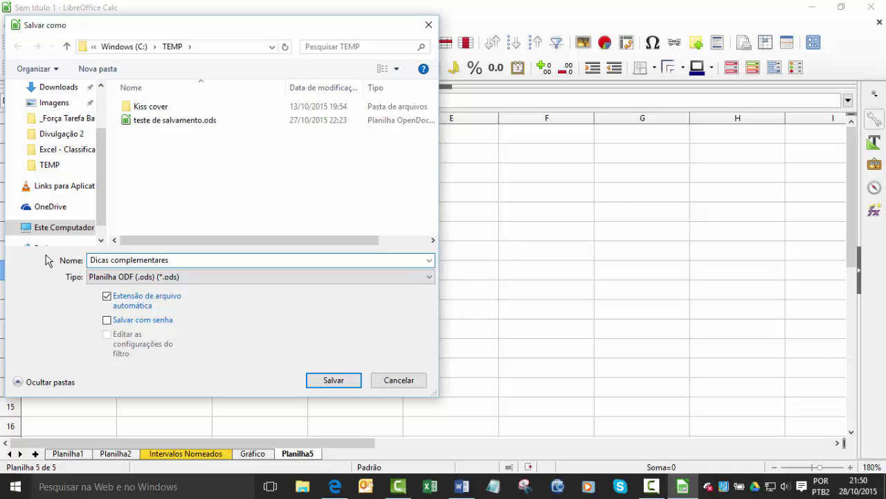
click(351, 383)
click(200, 210)
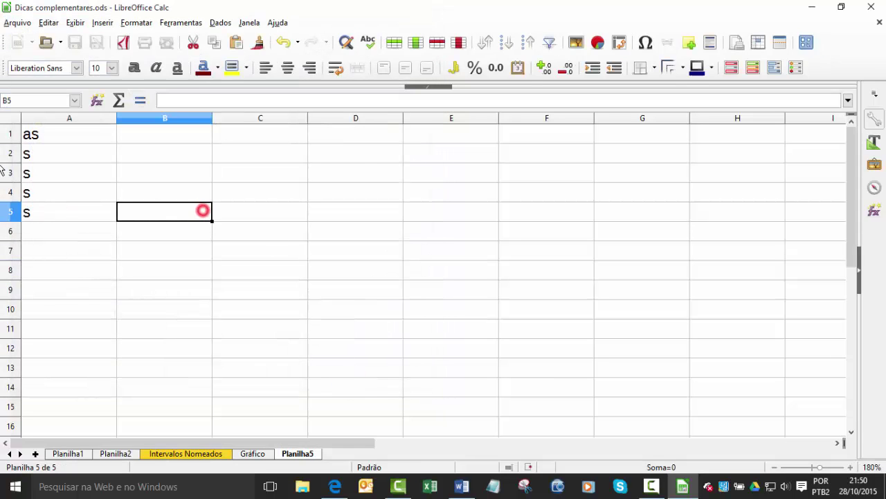
key(alt+F4)
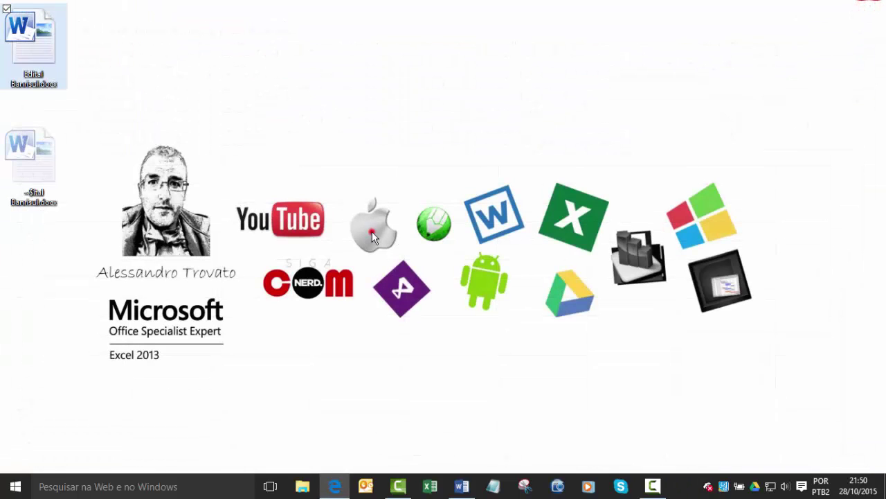
Switch to the Edital Banrisul document in Word and highlight "Gráficos" in the BrOffice Calc topics in yellow
click(461, 485)
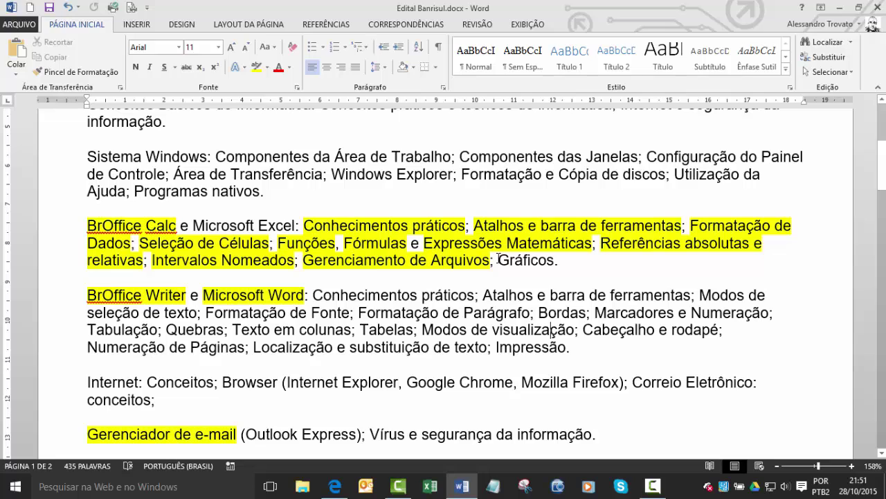
drag(500, 259, 554, 261)
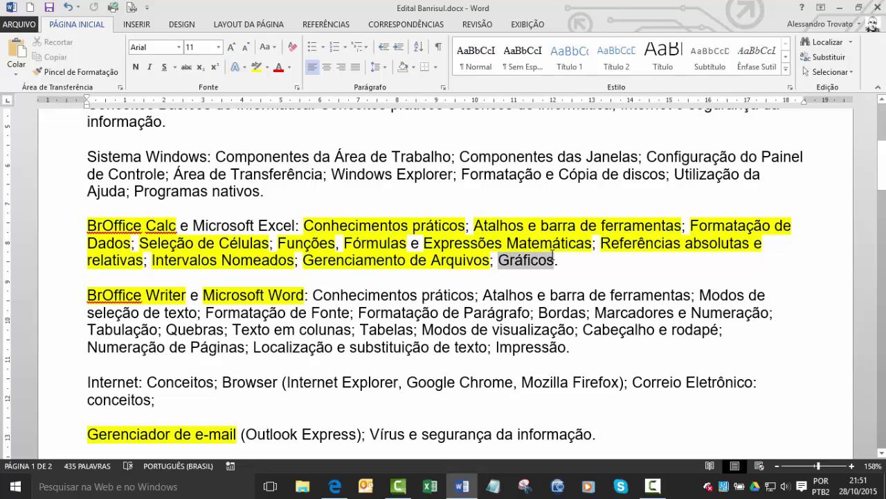
click(257, 67)
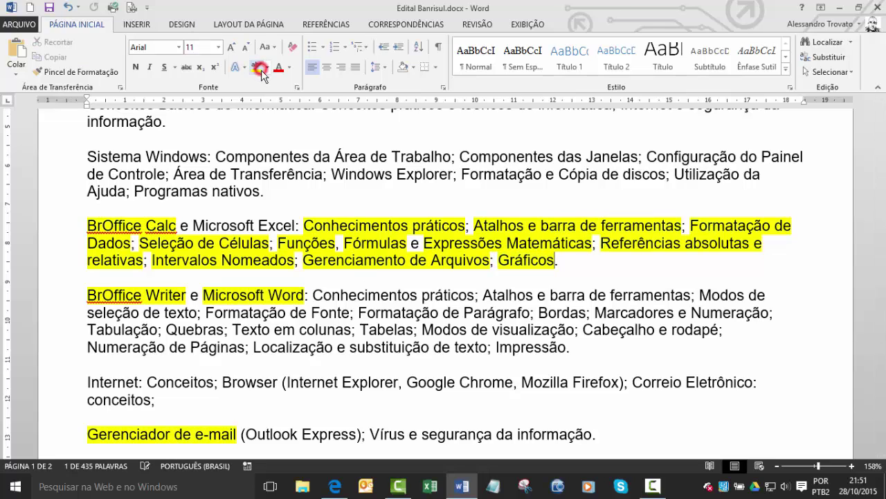
click(248, 121)
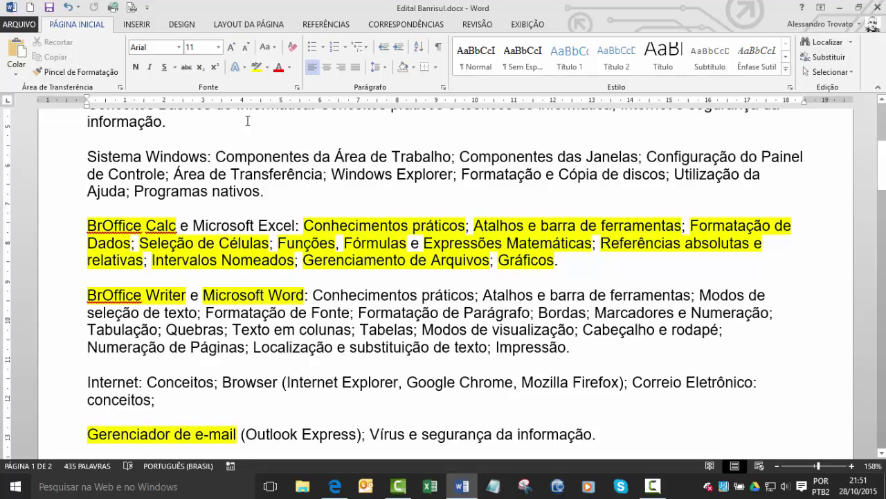